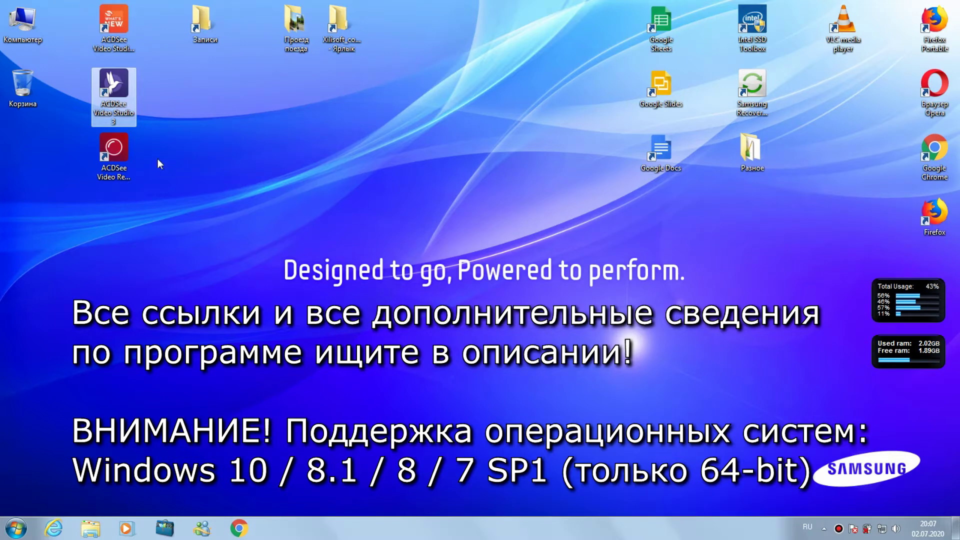
- Open ACDSee Video Recorder 3 from the desktop to view its recording window, and close it
click(117, 153)
click(116, 90)
click(116, 27)
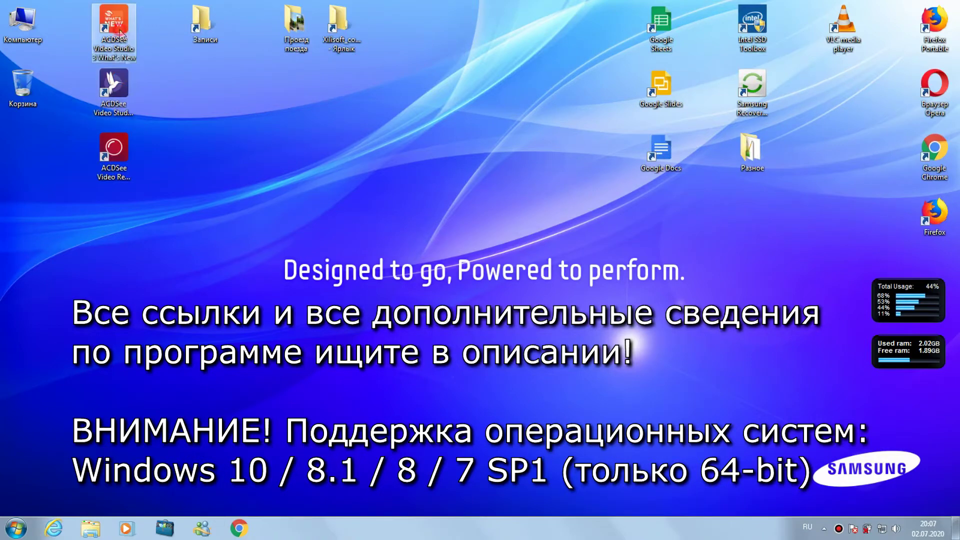
double_click(128, 167)
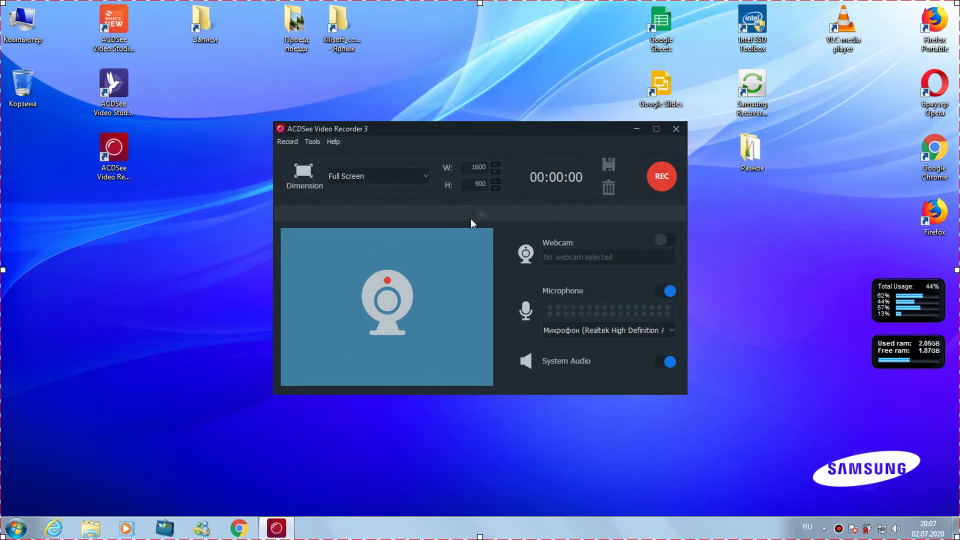
click(676, 128)
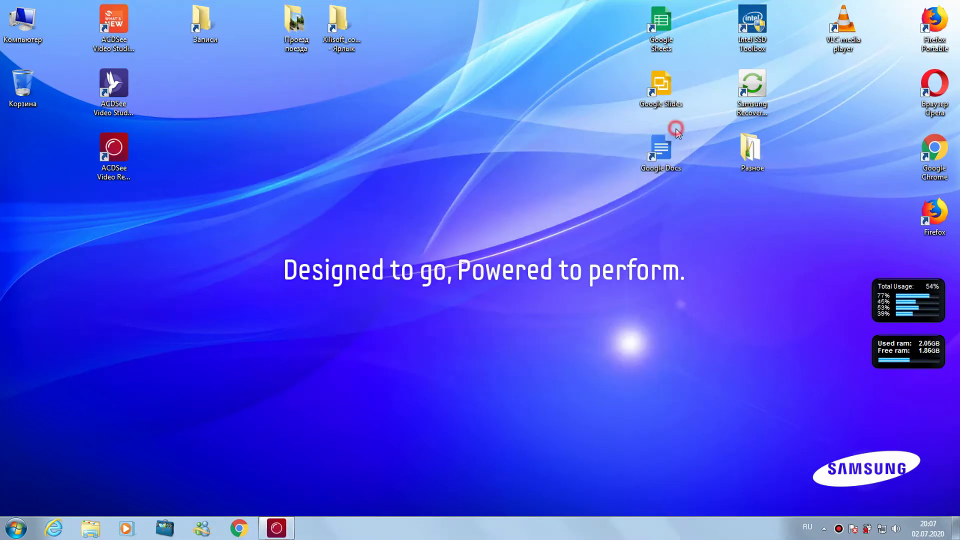
- Open the ACDSee Video Studio 3 What's New page in Opera, view it maximized, and exit the browser
click(120, 89)
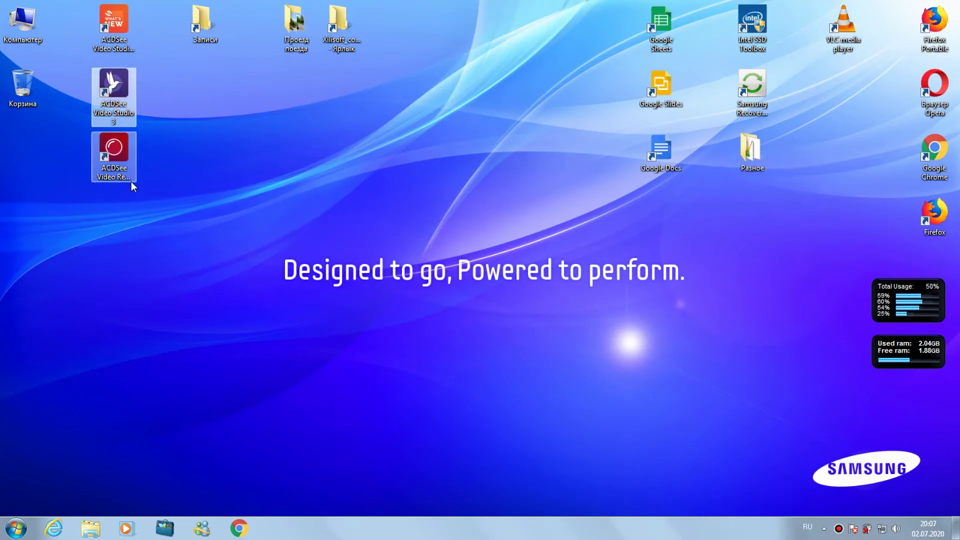
key(Up)
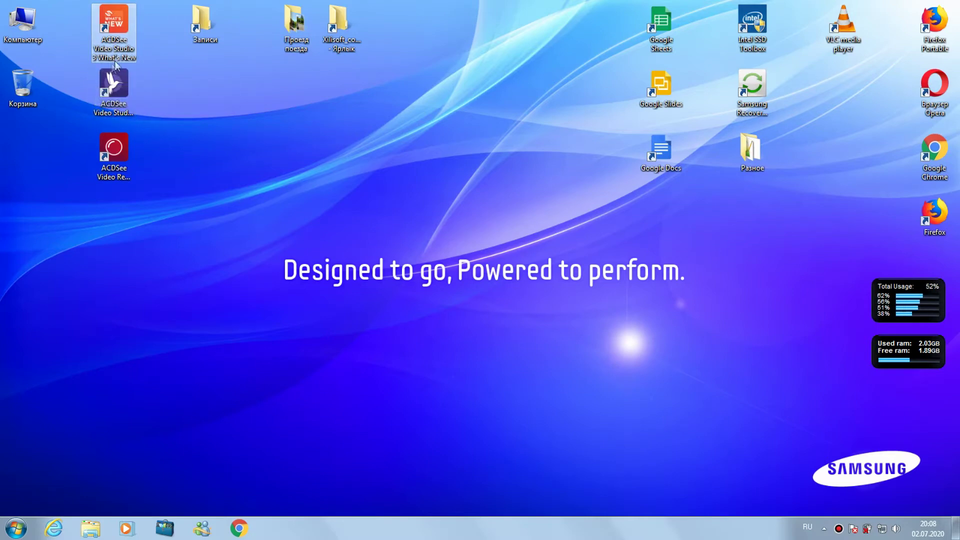
double_click(124, 26)
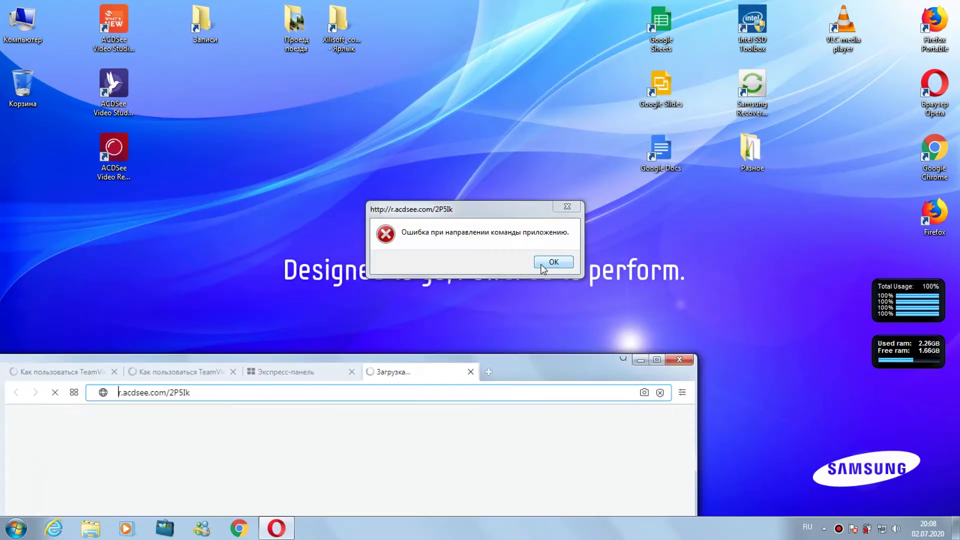
click(550, 262)
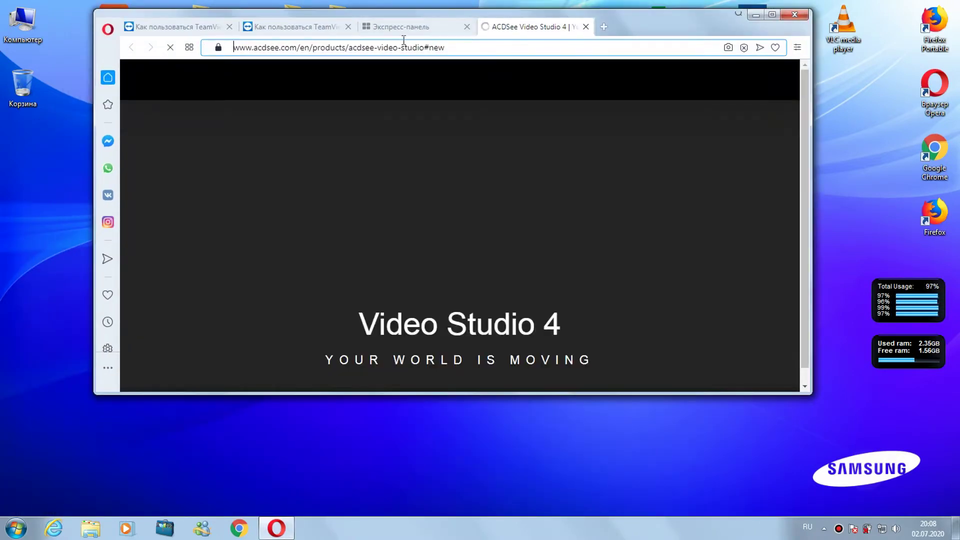
double_click(631, 25)
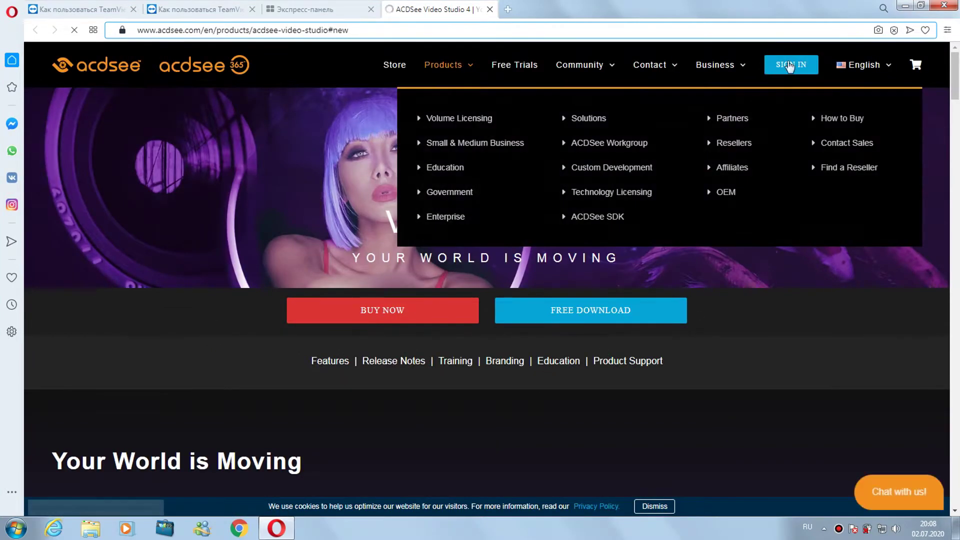
click(943, 7)
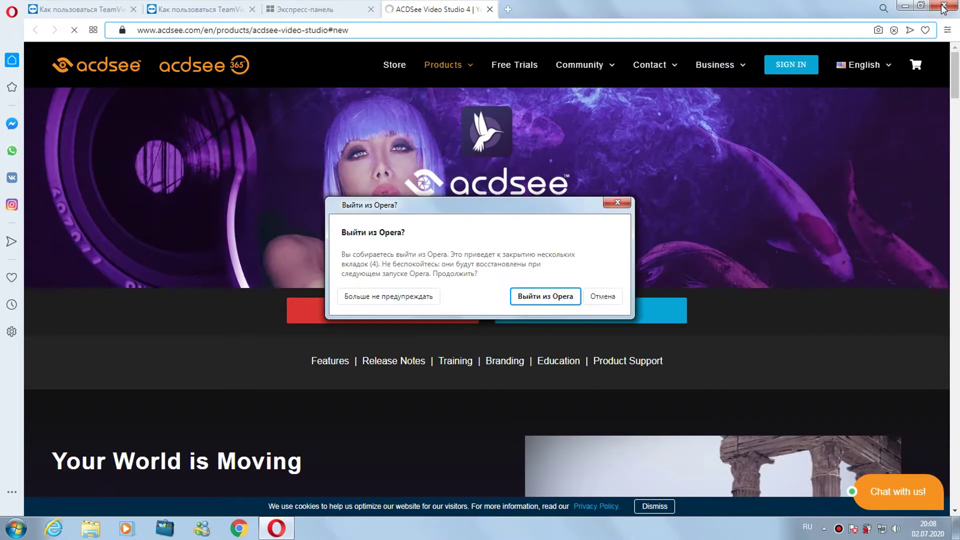
click(545, 296)
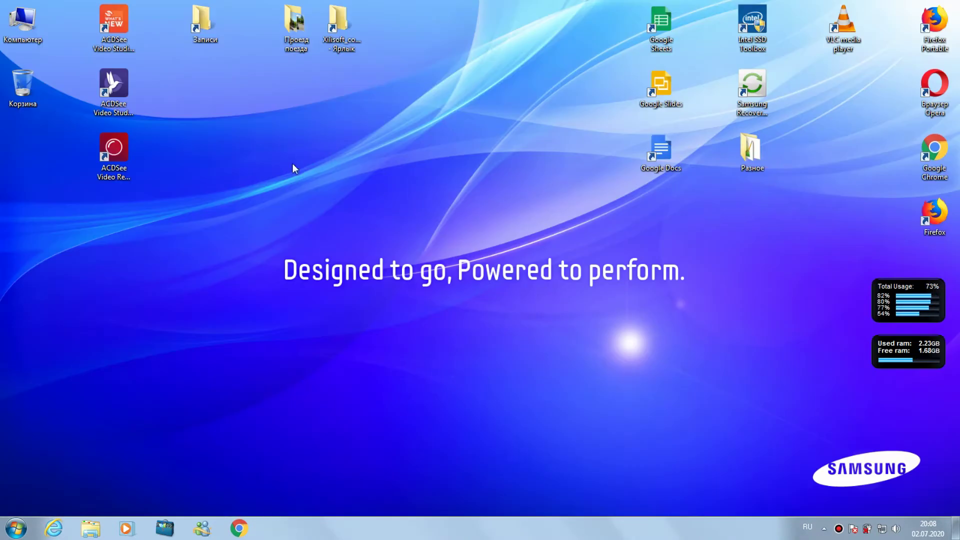
- Launch ACDSee Video Studio 3 from the desktop
click(114, 84)
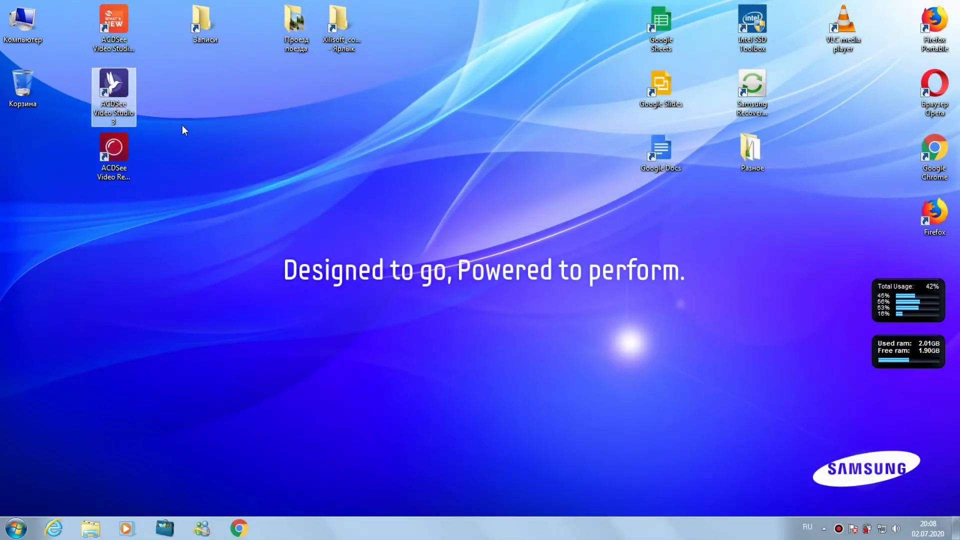
double_click(124, 88)
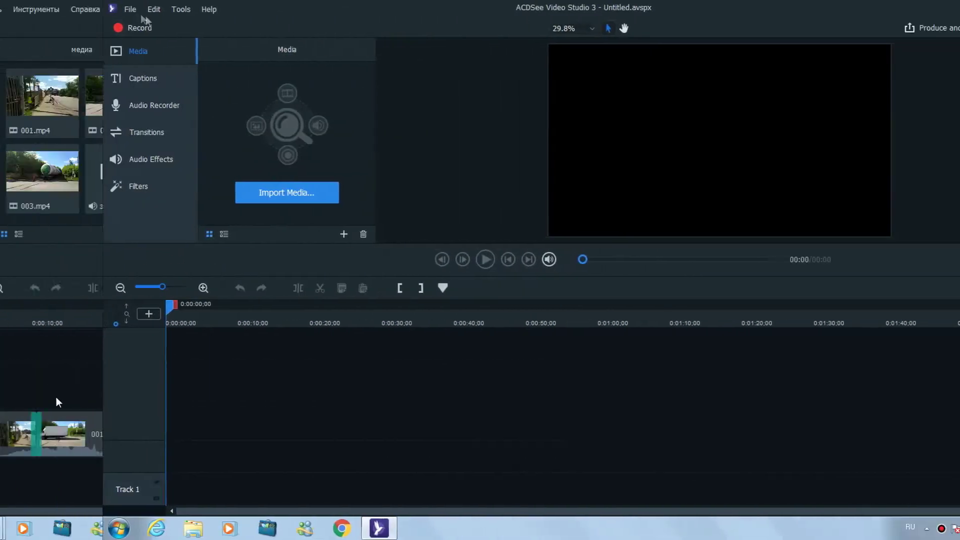
click(27, 9)
click(29, 9)
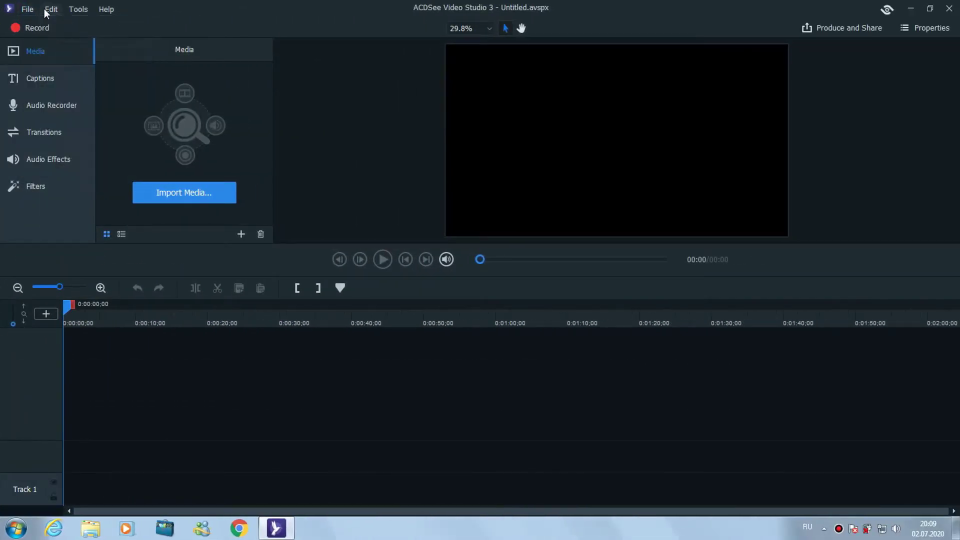
click(48, 9)
mouse_move(105, 11)
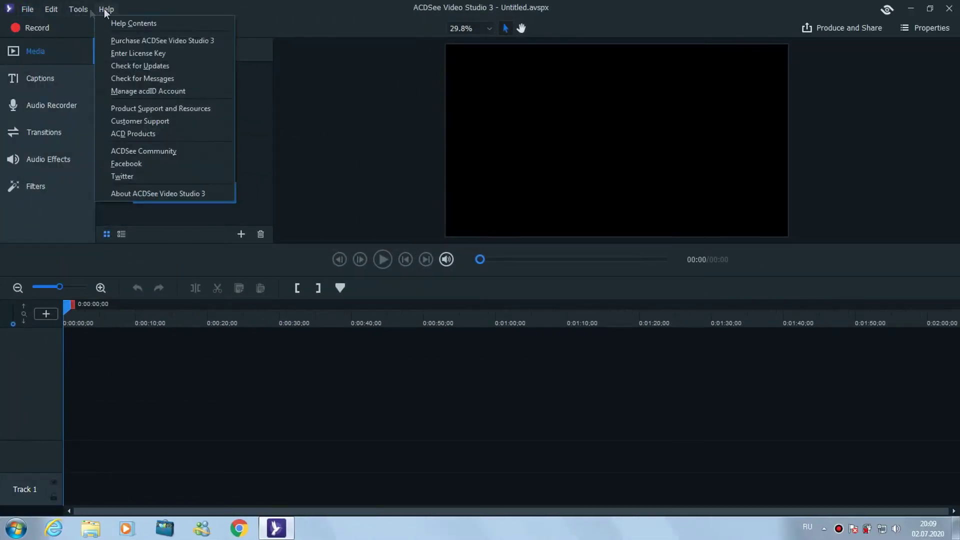
- Review the program options for Advanced, Watermark and Default Display Area Settings, including the preset display dimensions, and leave without saving
mouse_move(76, 10)
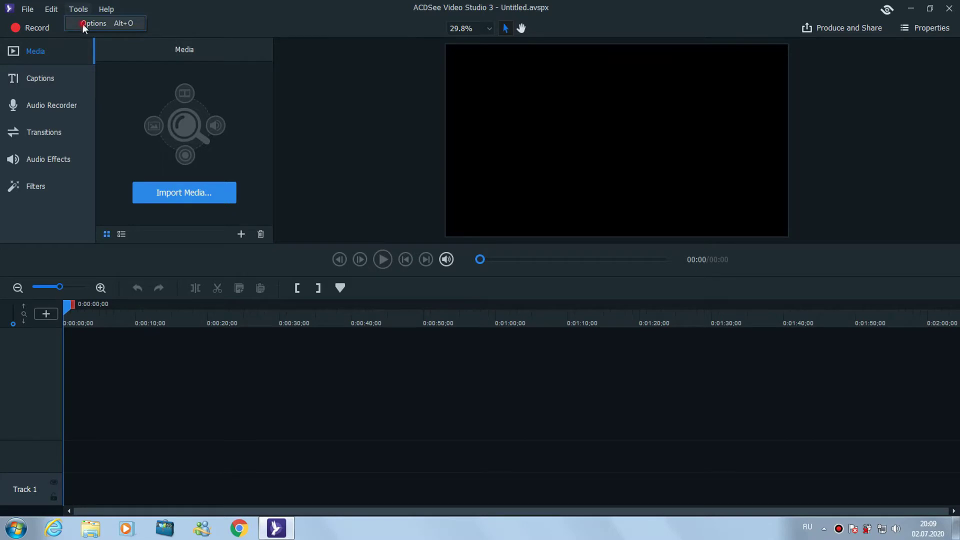
click(84, 23)
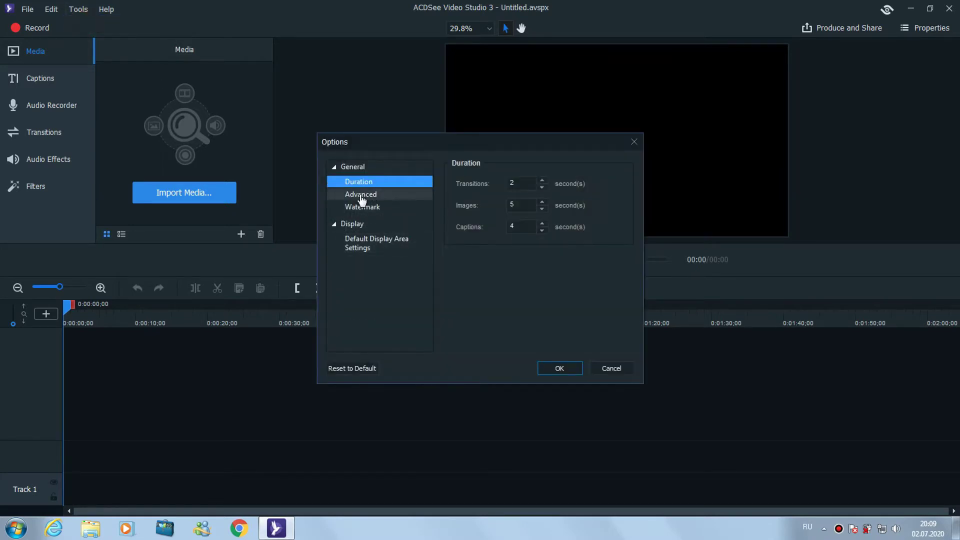
click(361, 197)
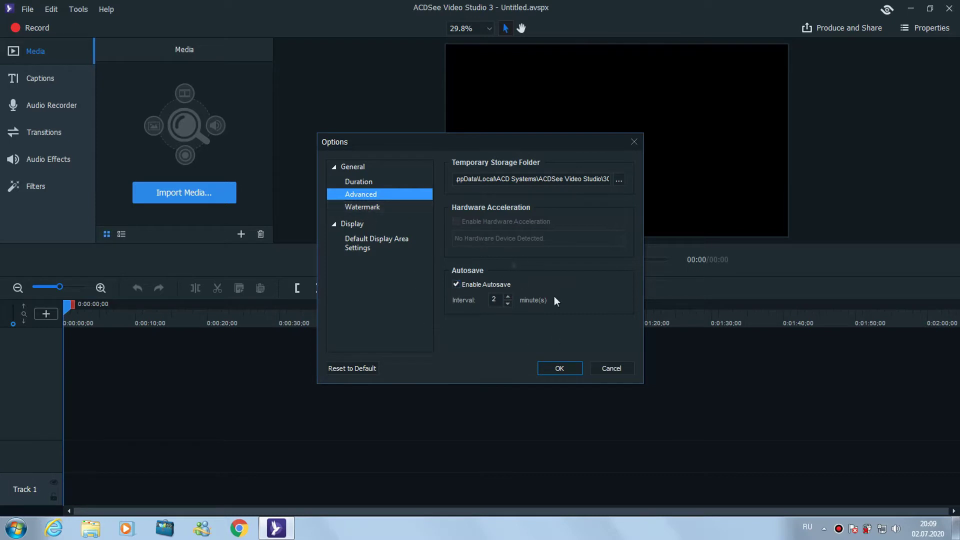
click(364, 206)
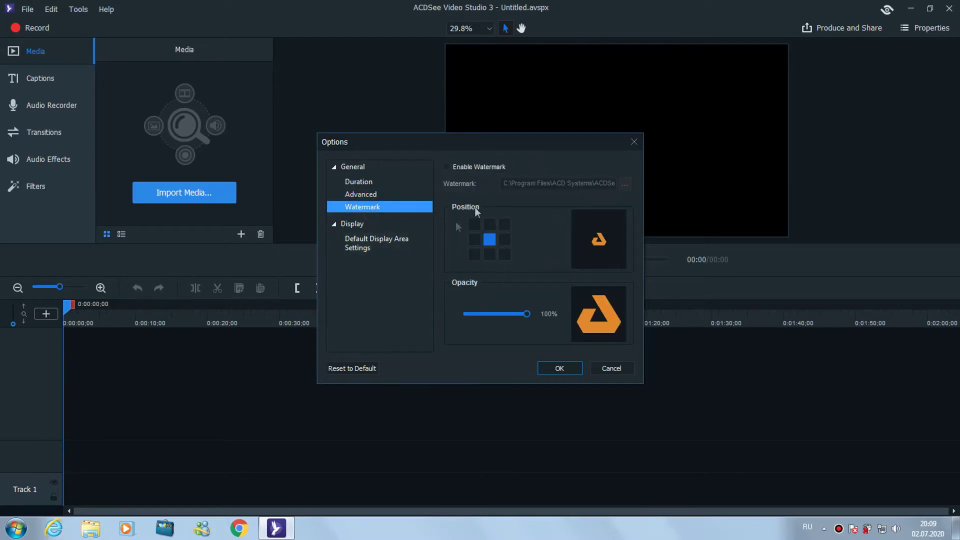
click(357, 247)
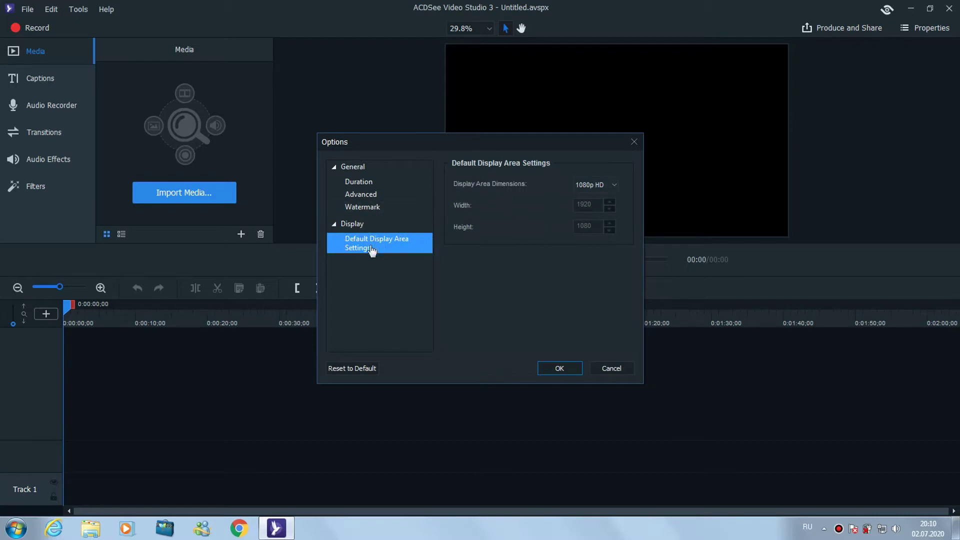
click(611, 184)
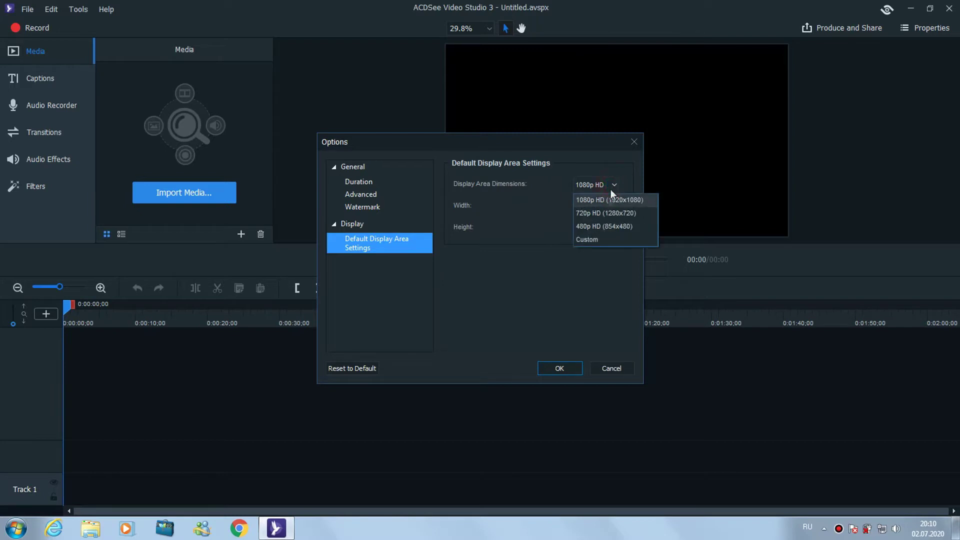
click(510, 312)
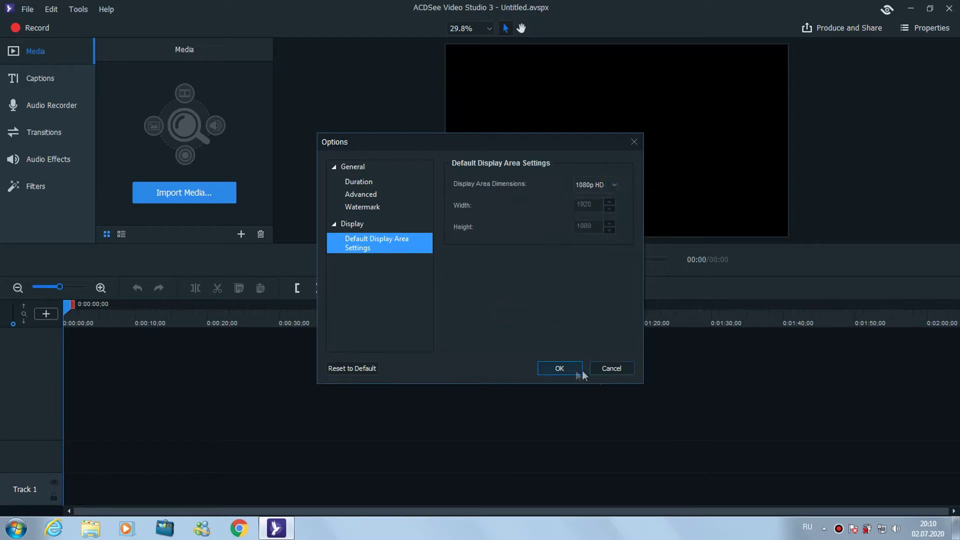
click(614, 368)
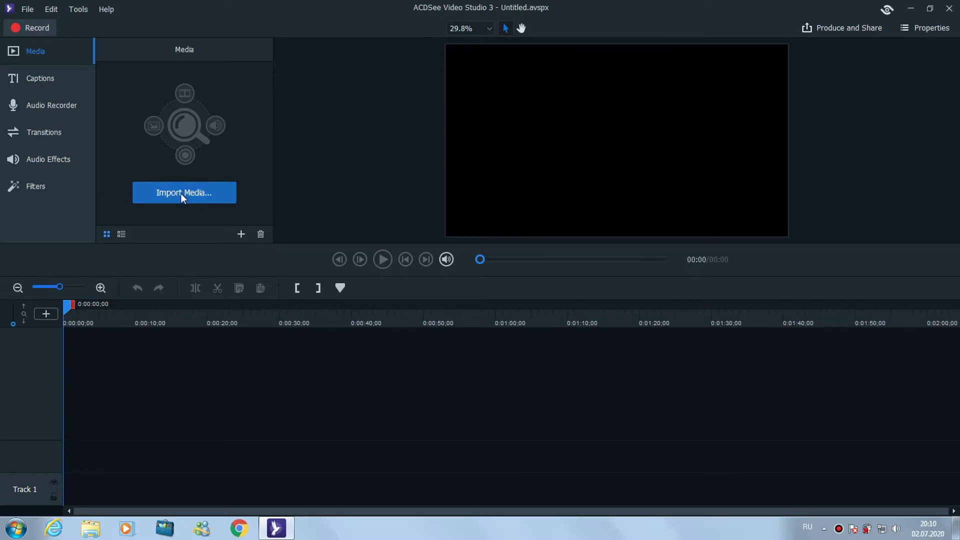
- Import the video files 001, 002 and 003 from the Проезд поезда folder into the media library
click(35, 51)
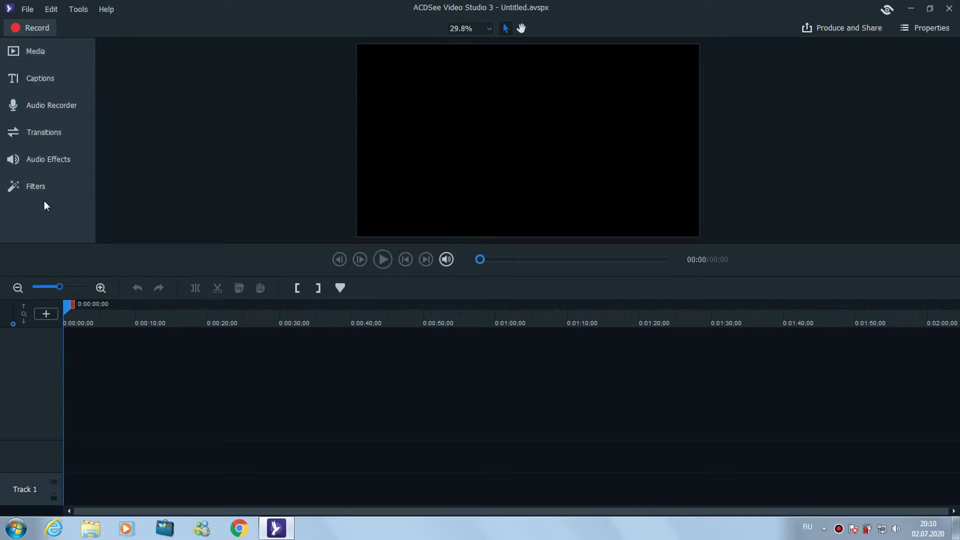
click(31, 51)
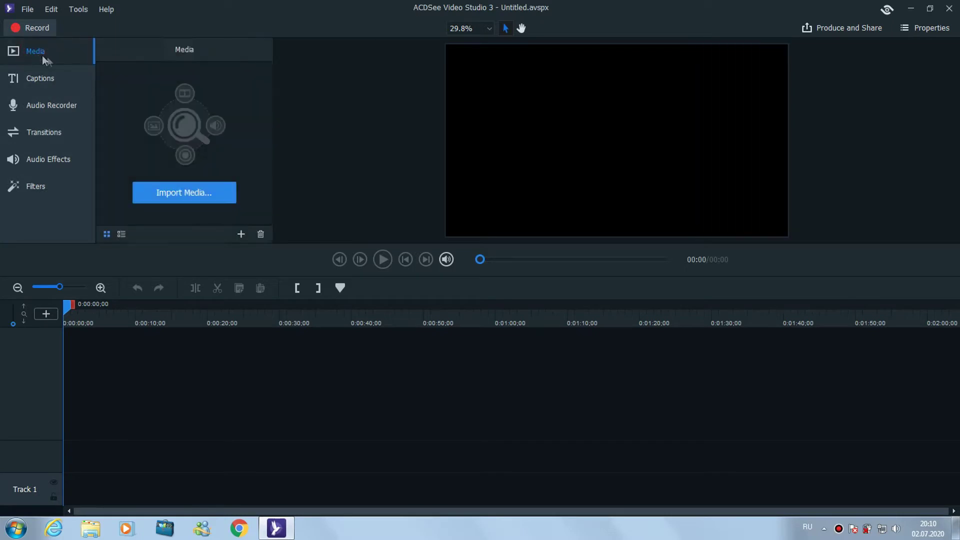
click(181, 193)
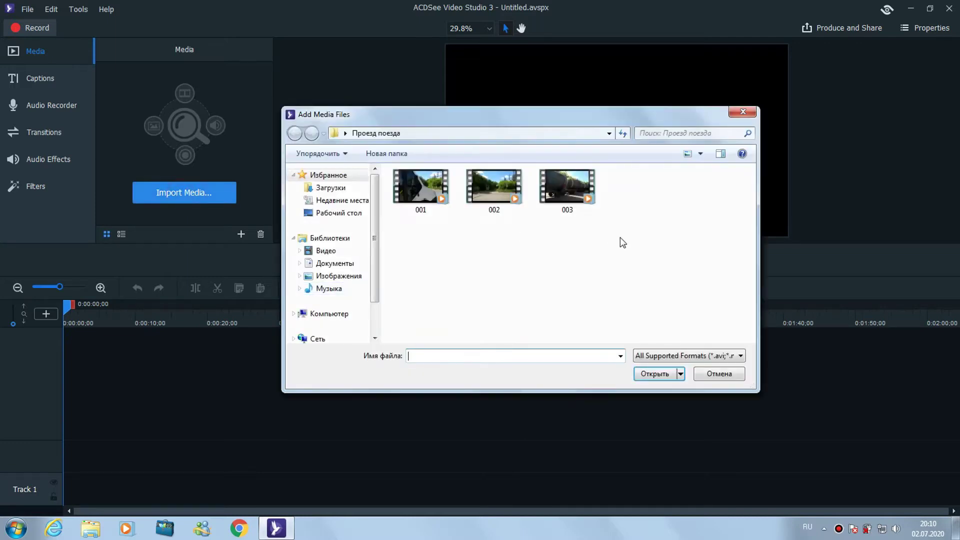
drag(622, 242, 408, 197)
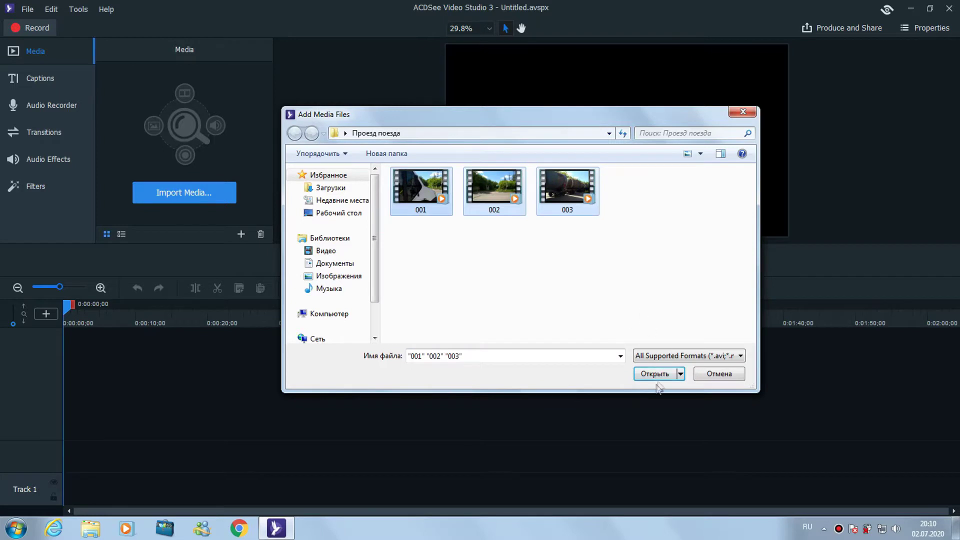
click(655, 375)
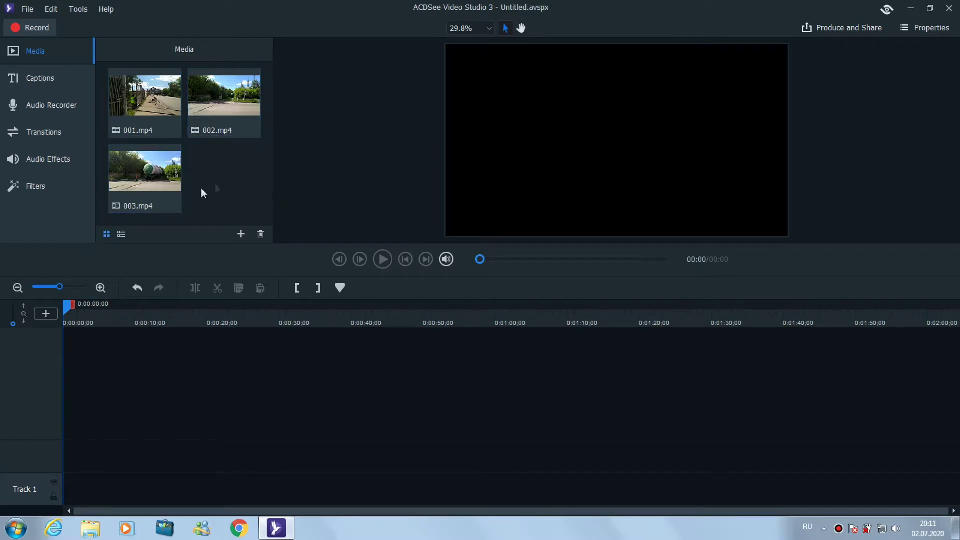
- Add a caption at the start of the timeline with the text "Проезд поезда"
click(37, 84)
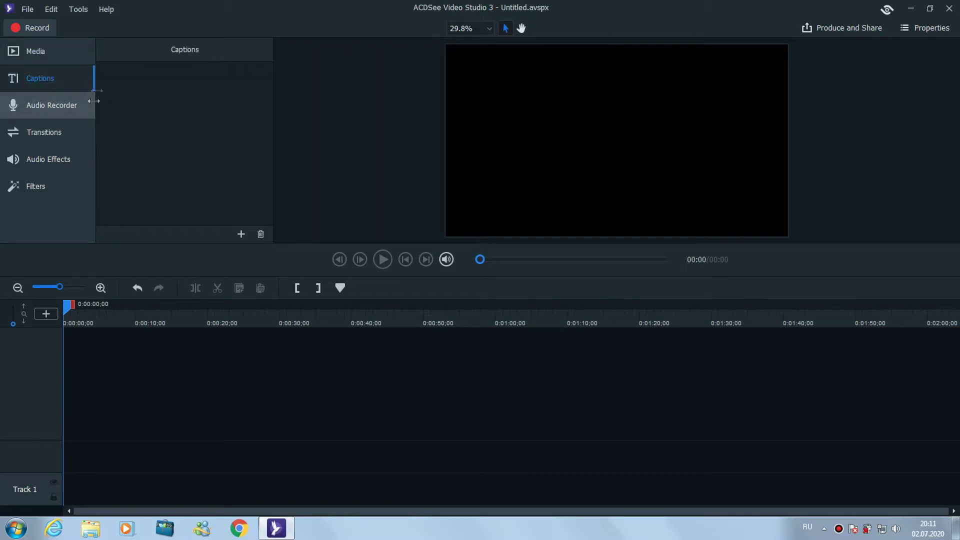
click(241, 235)
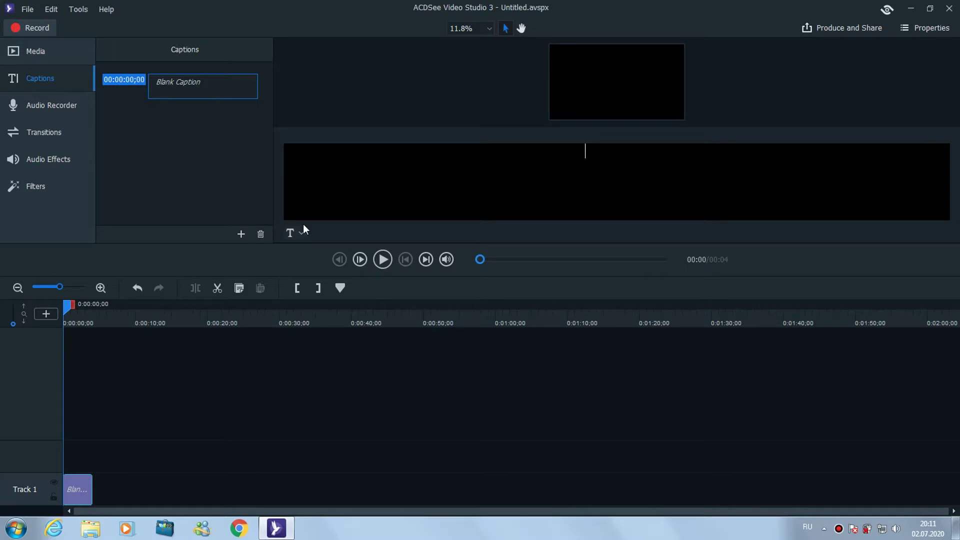
text(п)
key(BackSpace)
text(Про)
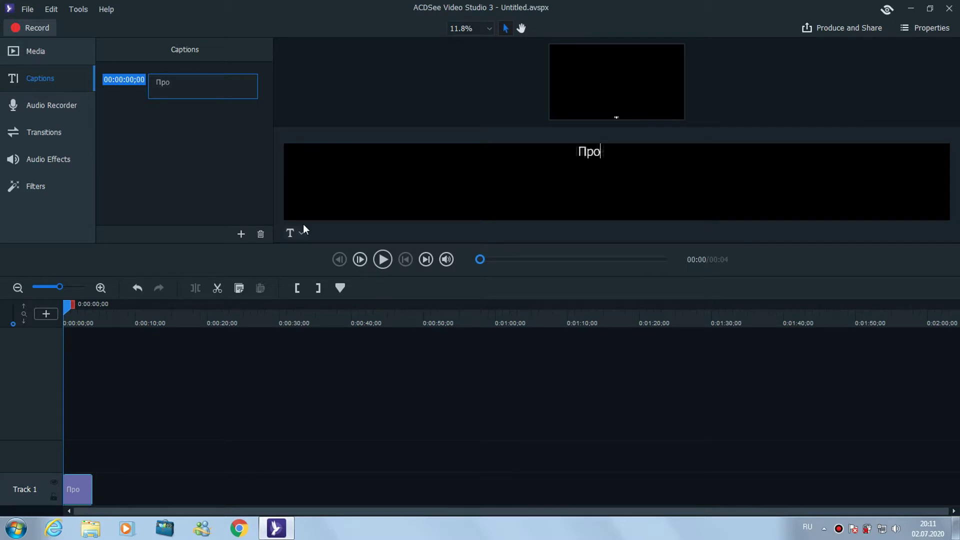
text(езд п)
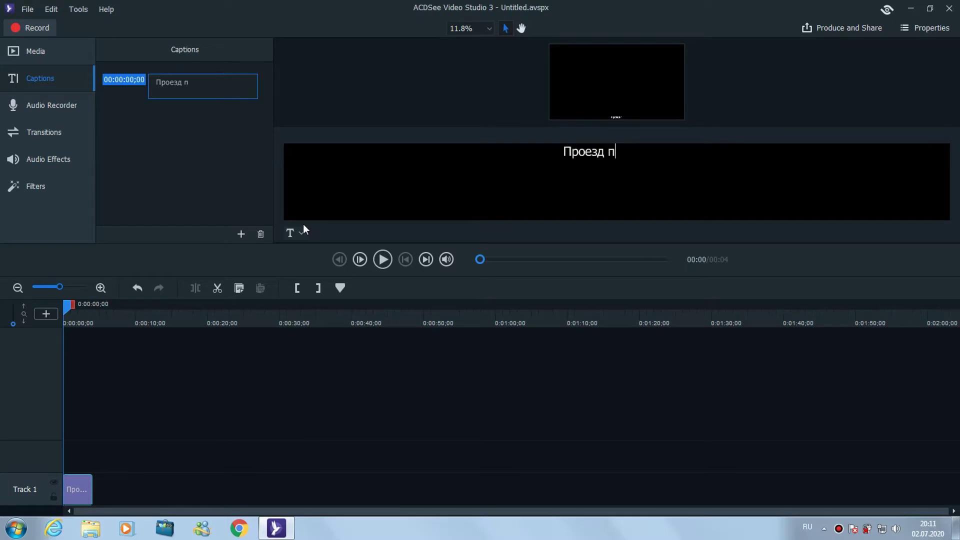
text(оезда)
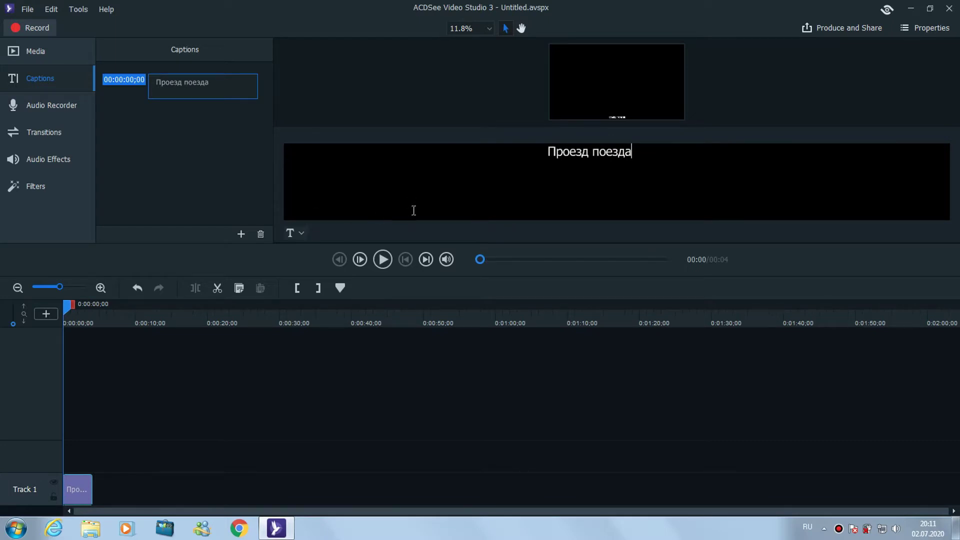
- Set the caption's text size to 72 and its alignment to centre
click(296, 234)
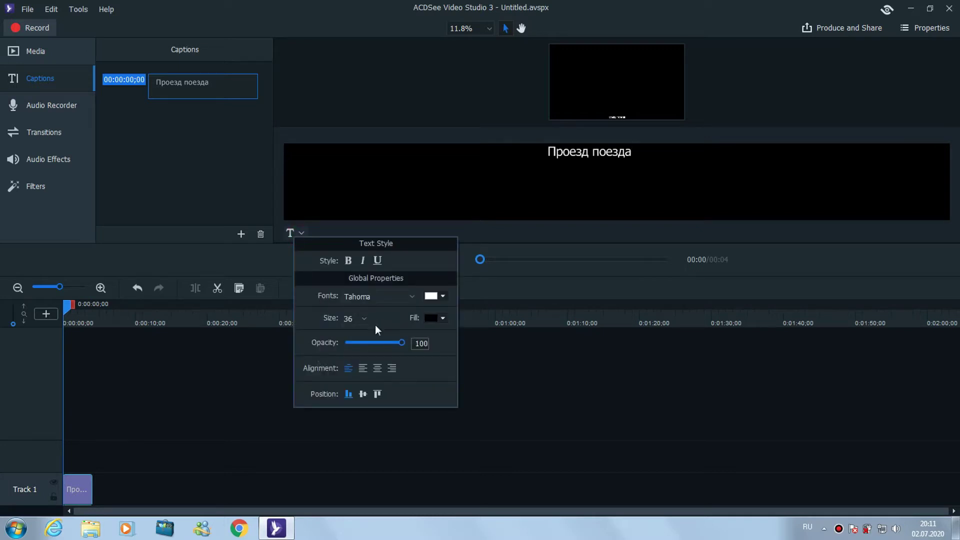
click(360, 318)
click(350, 458)
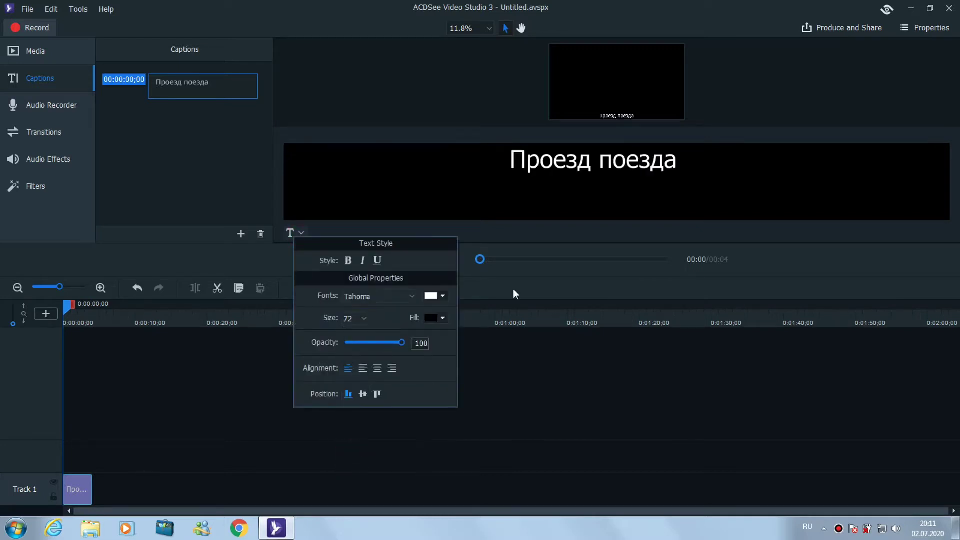
click(377, 368)
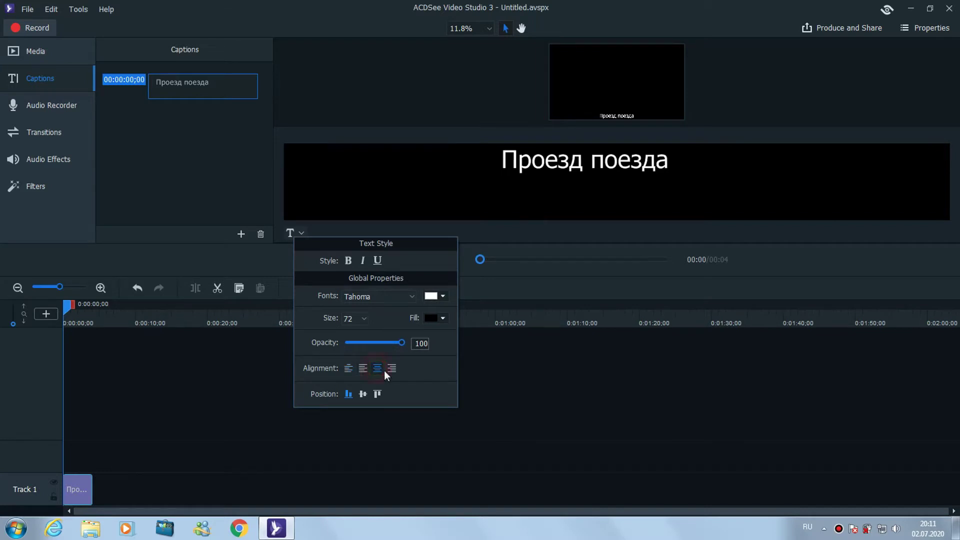
- Position the caption vertically in the middle of the frame, keep its text size at 72, and show the object properties
click(925, 28)
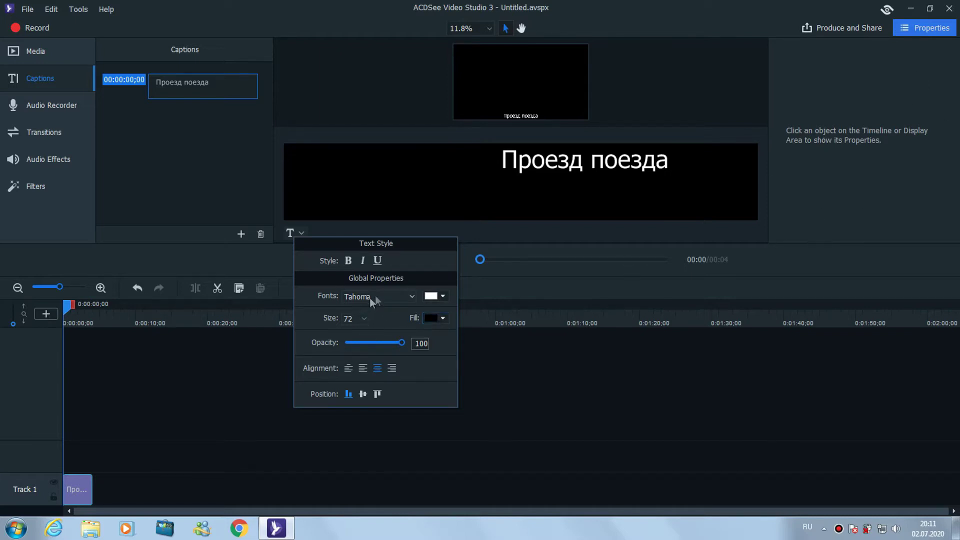
click(362, 395)
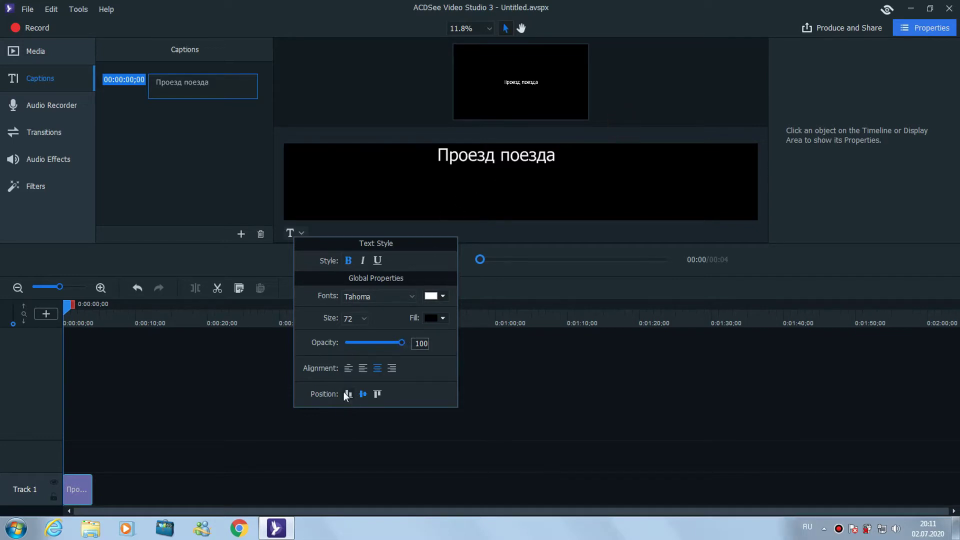
click(363, 318)
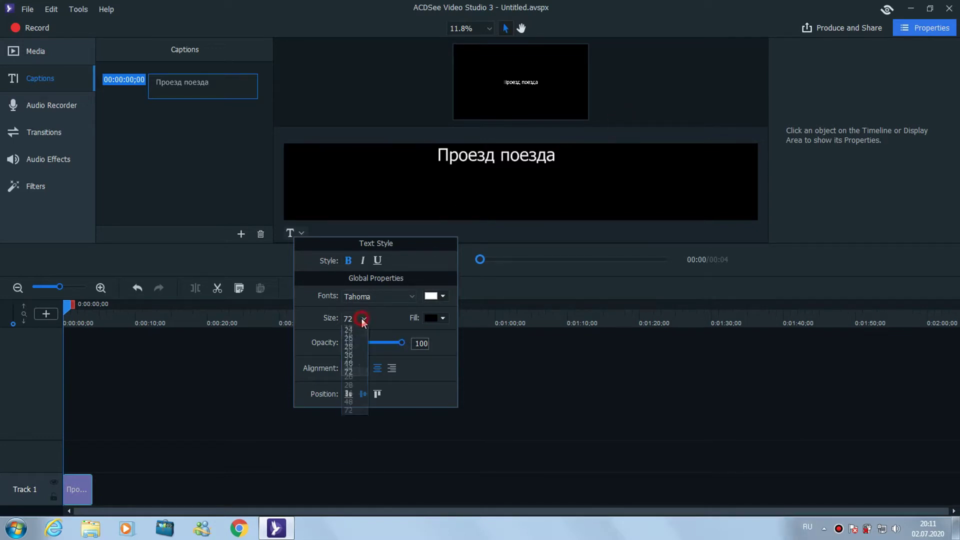
click(347, 457)
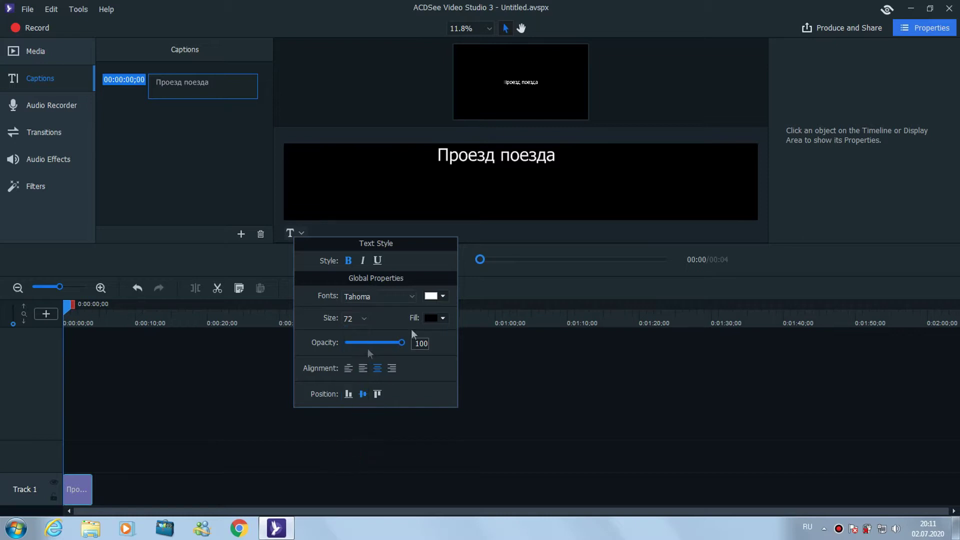
click(485, 202)
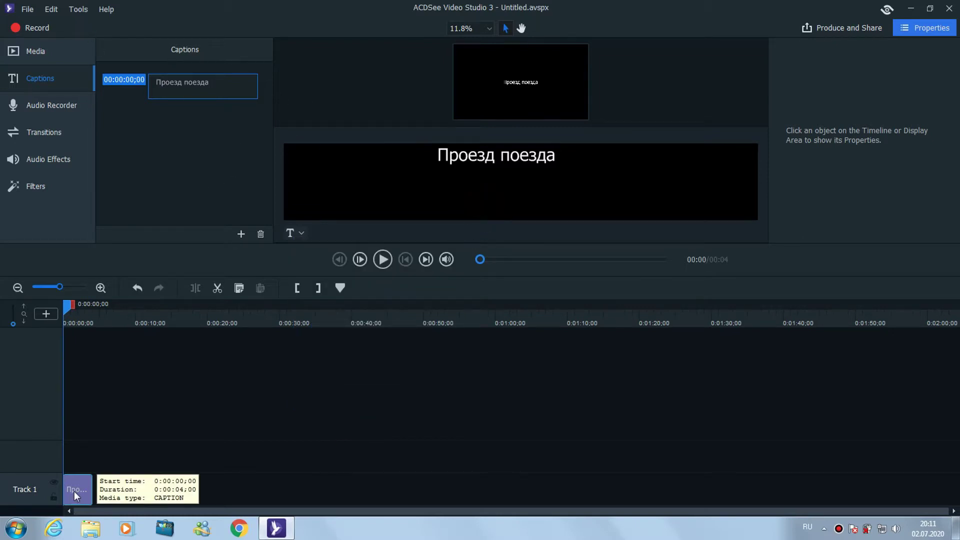
- Move the title caption from Track 1 up to Track 2 and extend its duration to about 21 seconds
drag(75, 495, 73, 441)
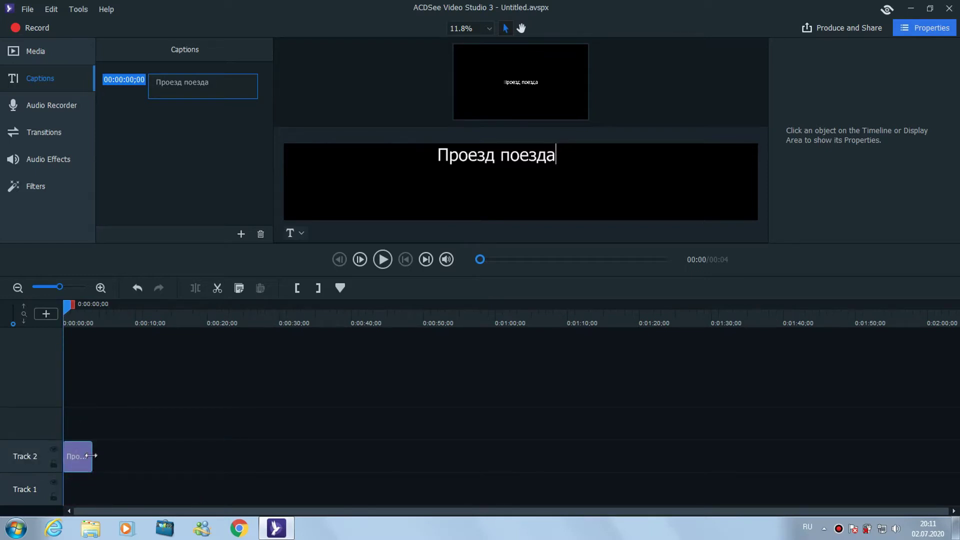
drag(90, 455, 217, 456)
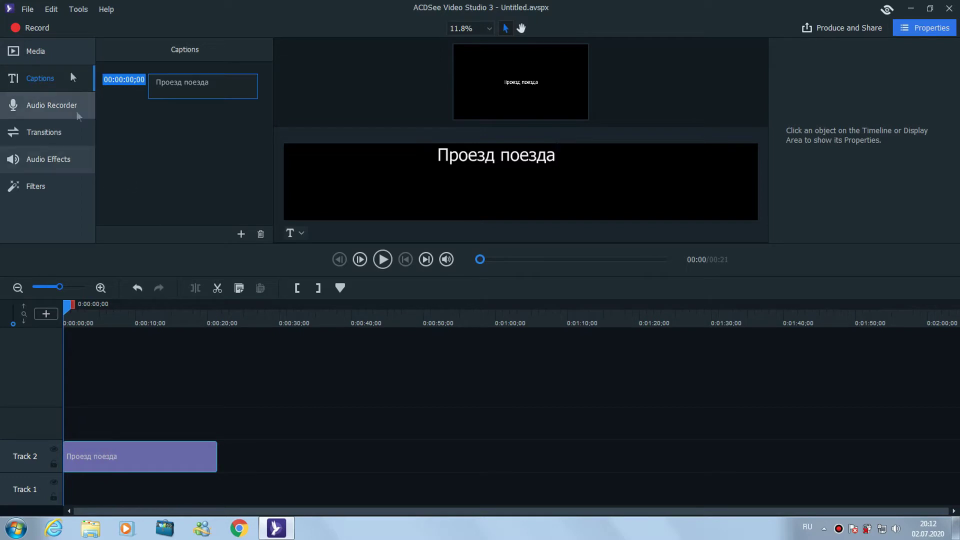
- Record a few seconds of microphone audio with the Audio Recorder and save the recording as звук in the Проезд поезда folder
click(50, 105)
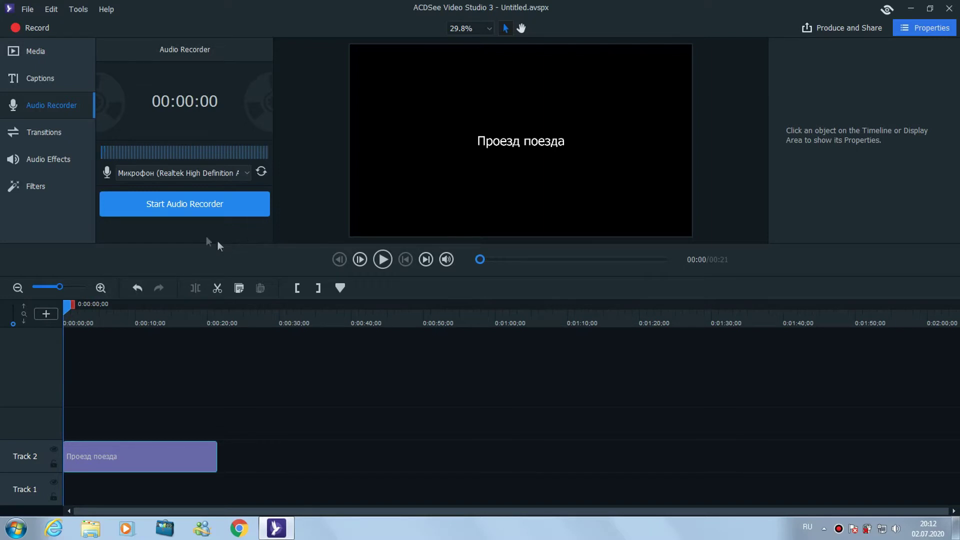
click(181, 207)
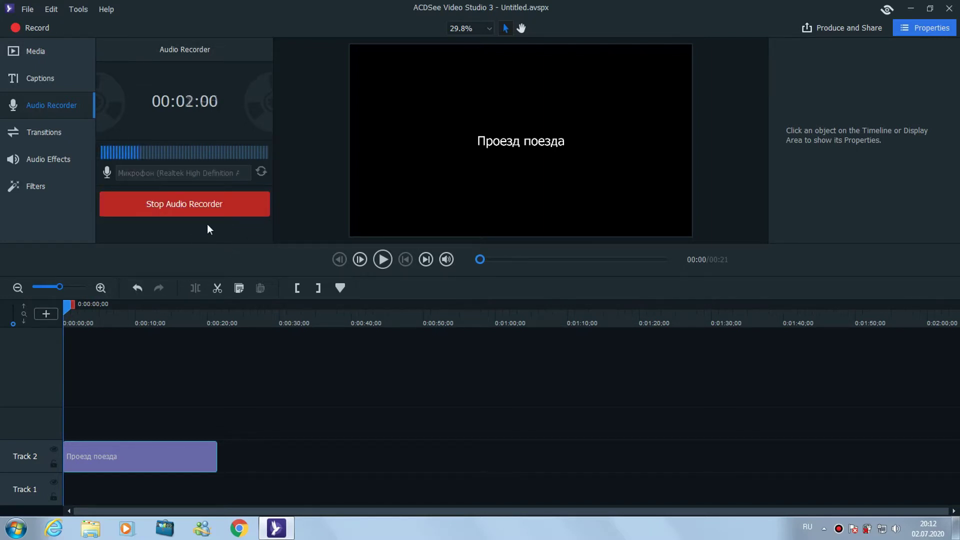
click(181, 205)
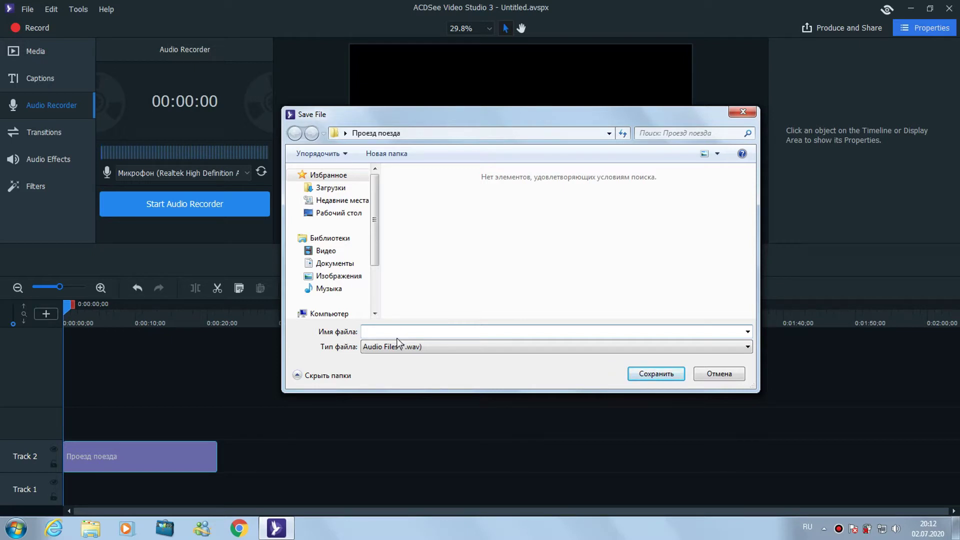
text(звк)
key(BackSpace)
text(ук)
click(658, 373)
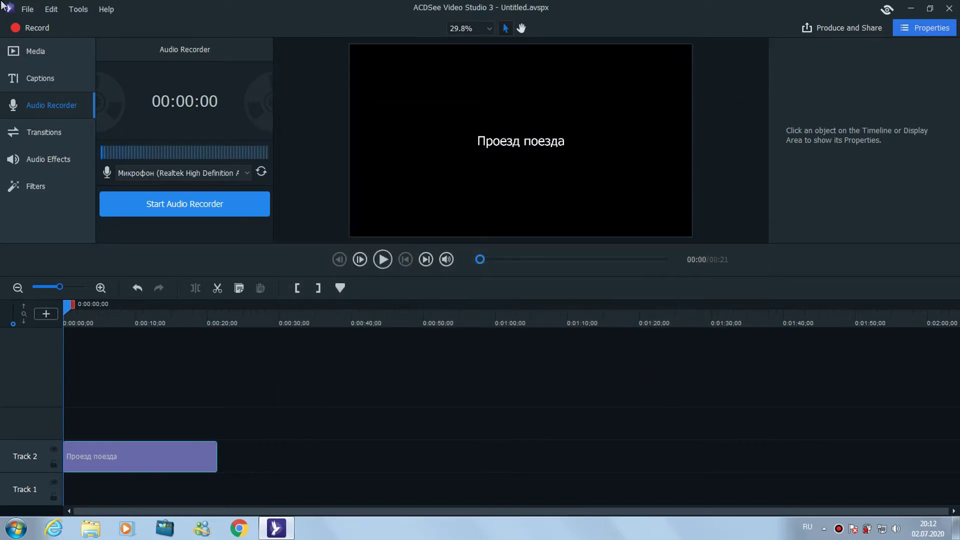
- Place звук.wav at the start of Track 1, shorten the caption above it to the same length, and play the result
click(28, 58)
mouse_move(222, 173)
mouse_down()
mouse_move(87, 491)
mouse_move(67, 483)
mouse_up()
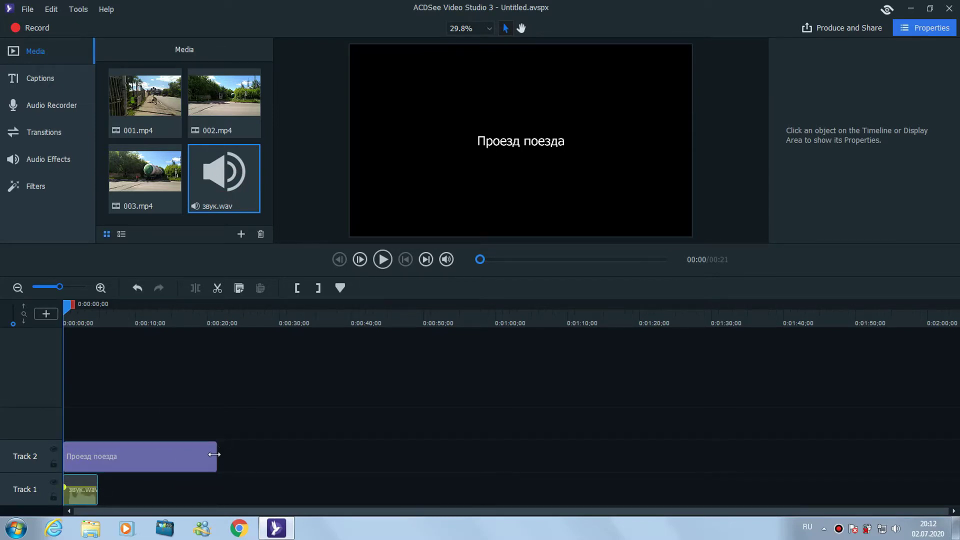
drag(214, 454, 97, 456)
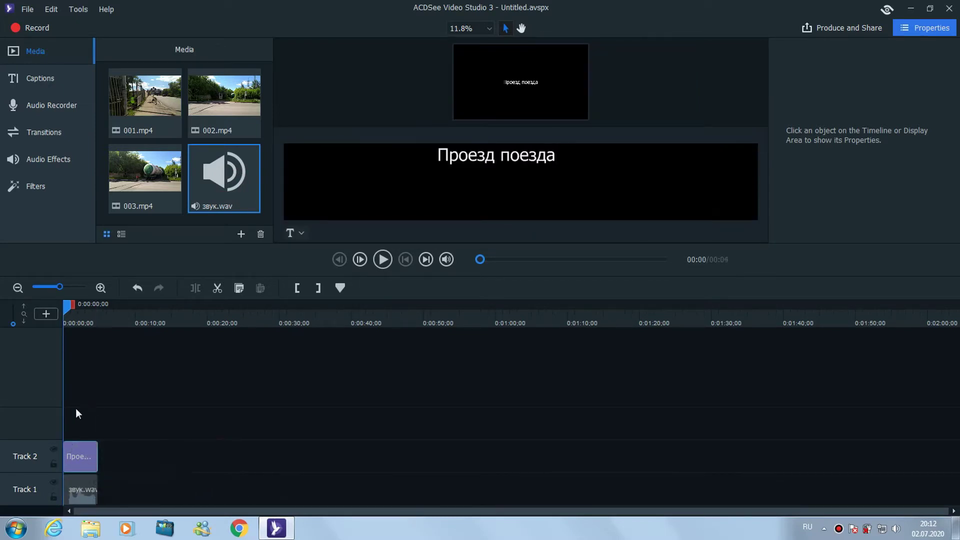
click(383, 260)
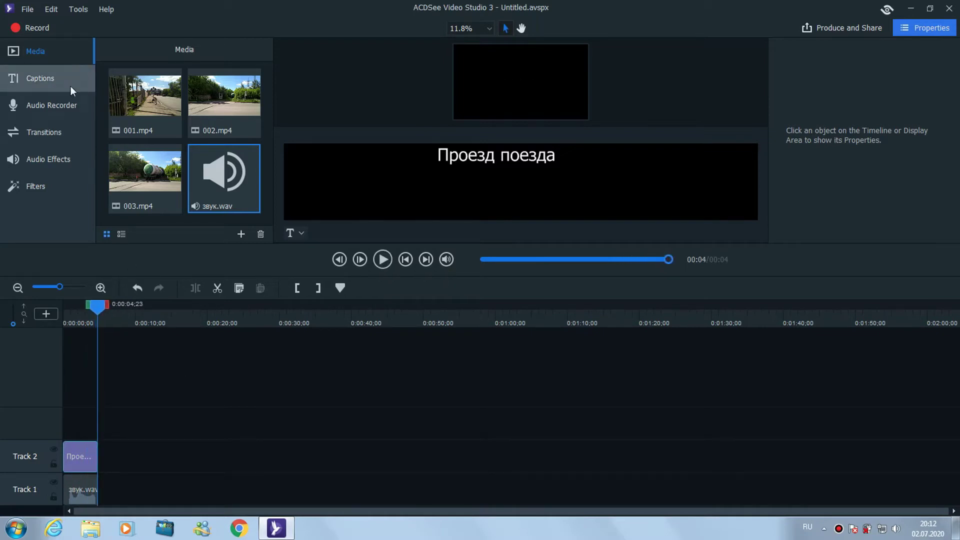
- Add the clip 001.mp4 to Track 2 directly after the title caption
click(44, 133)
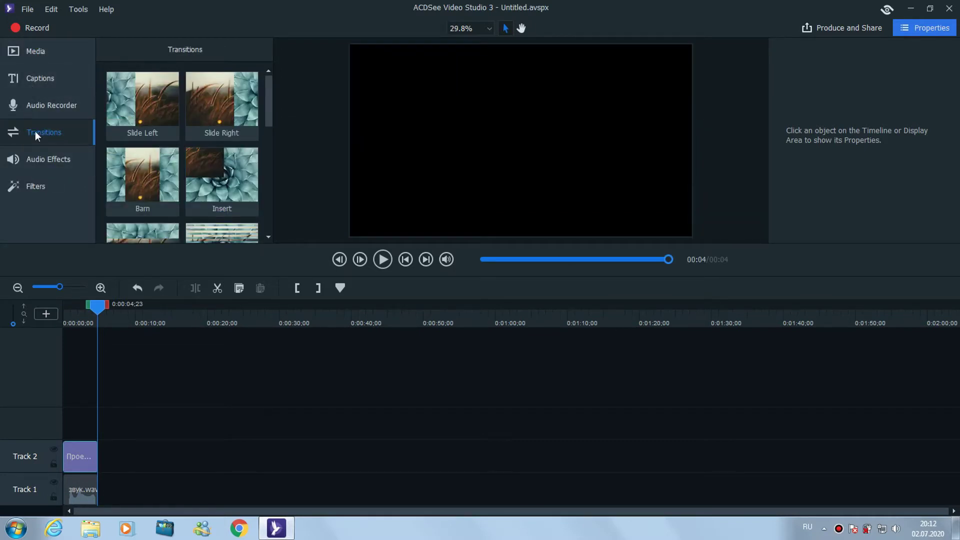
click(40, 80)
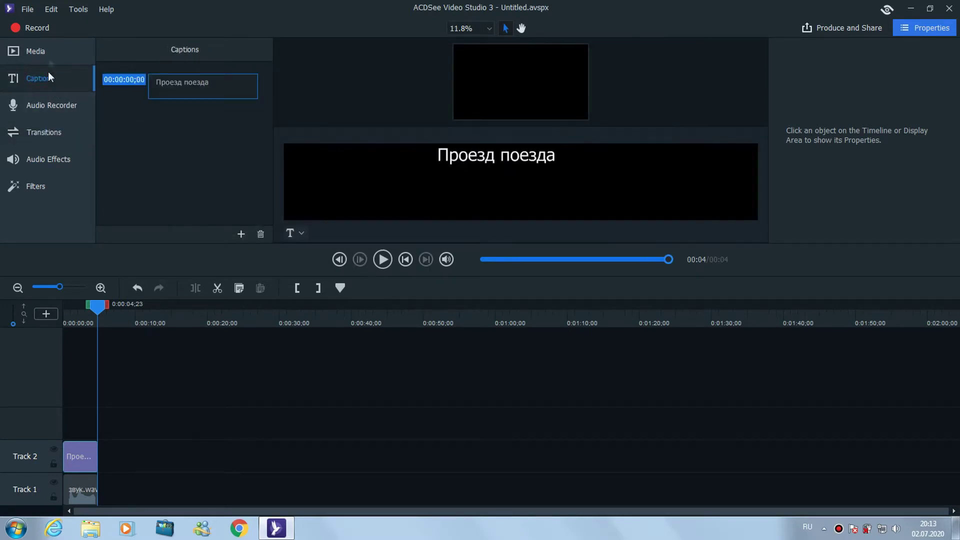
click(35, 51)
drag(145, 102, 156, 470)
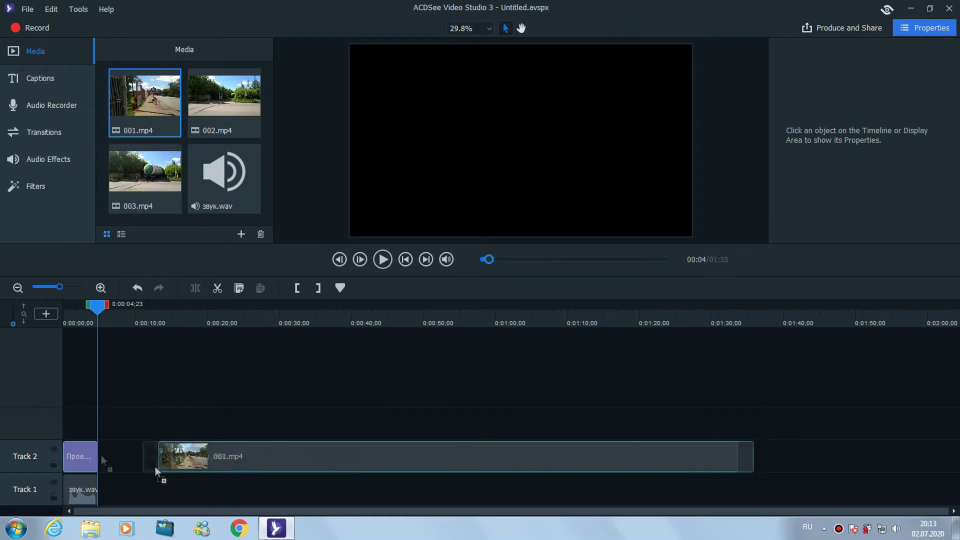
mouse_move(101, 455)
mouse_down()
mouse_move(91, 450)
mouse_move(100, 457)
mouse_up()
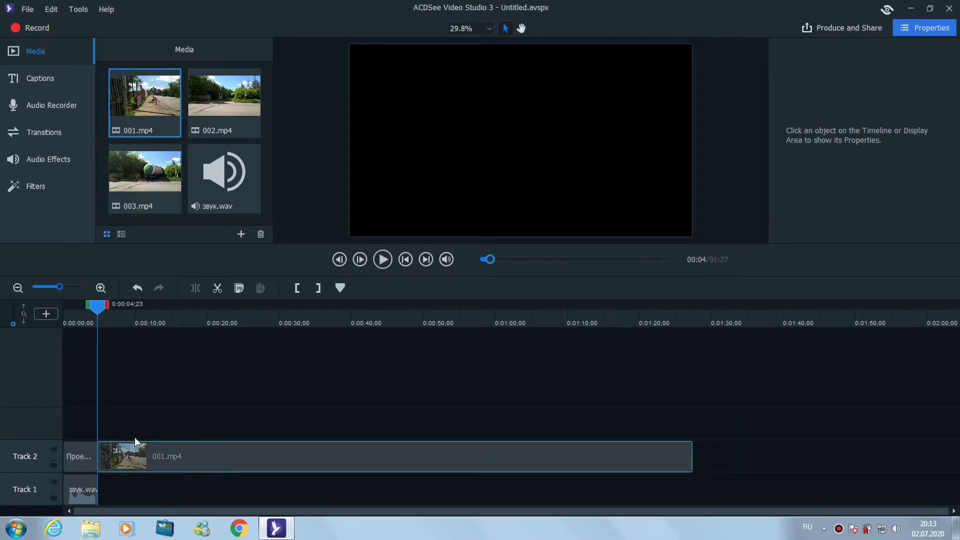
- Preview 001.mp4, trim its end back to 0:00:10;15 on the timeline, and play the shortened clip
click(383, 265)
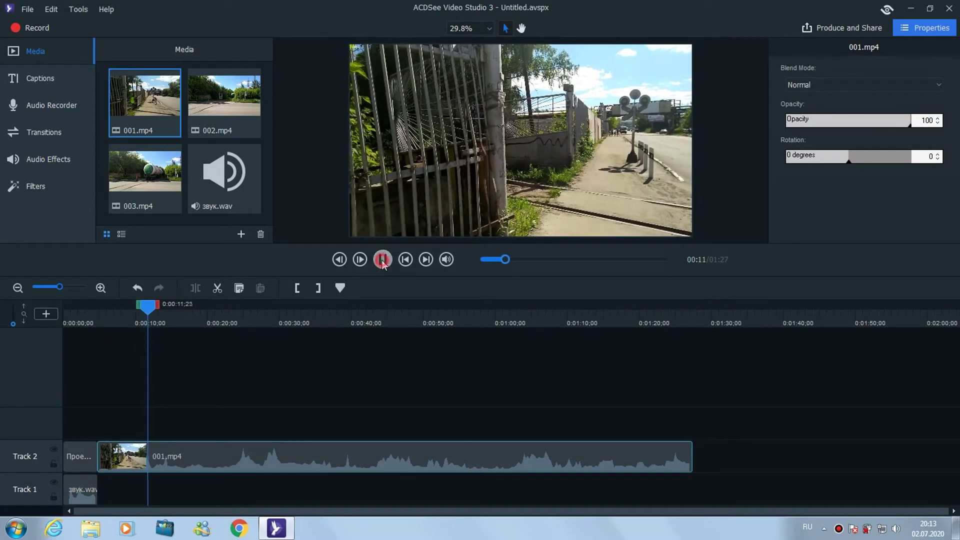
click(382, 260)
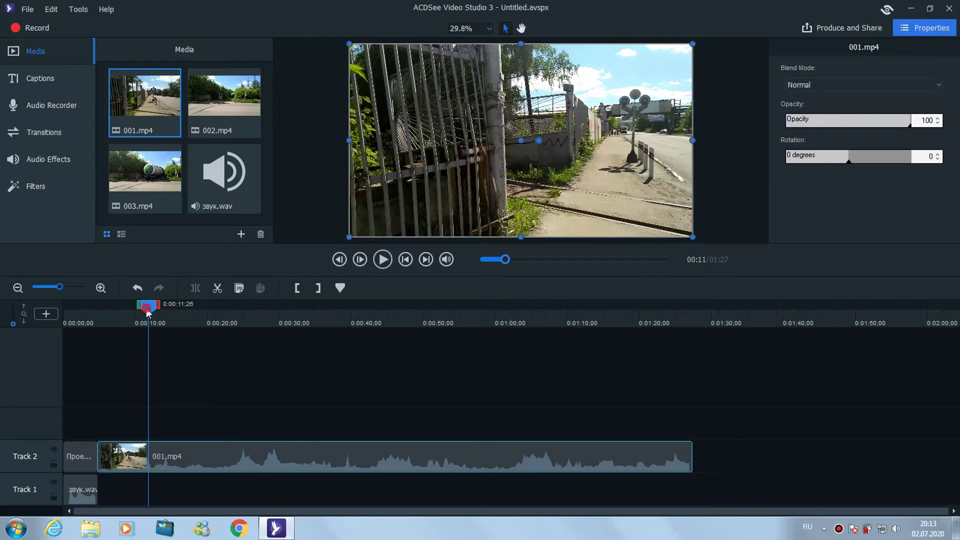
drag(148, 311, 138, 307)
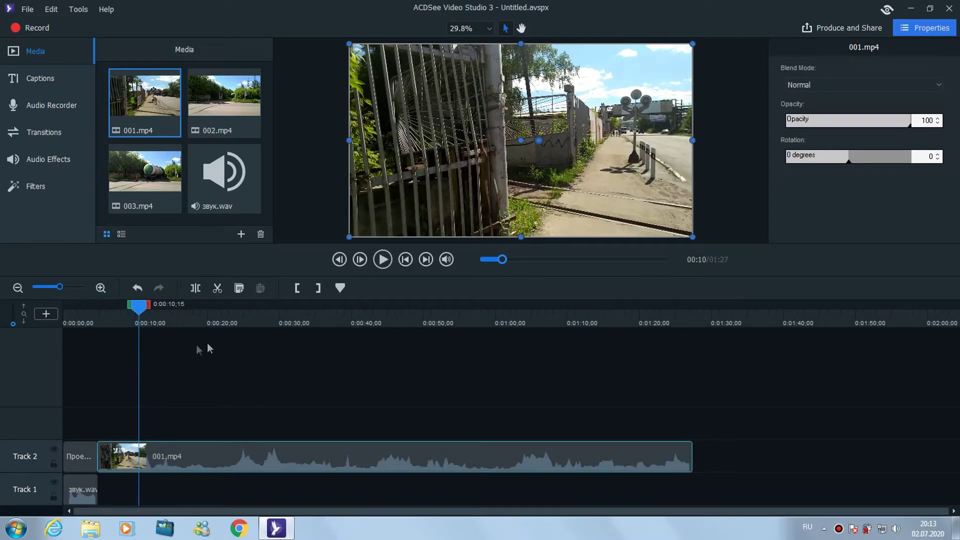
click(692, 459)
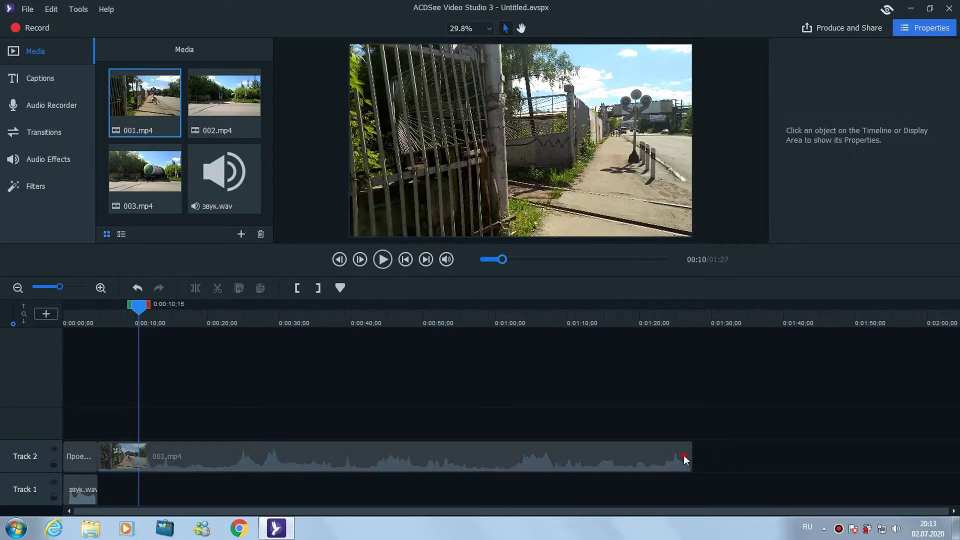
click(684, 455)
drag(691, 454, 139, 456)
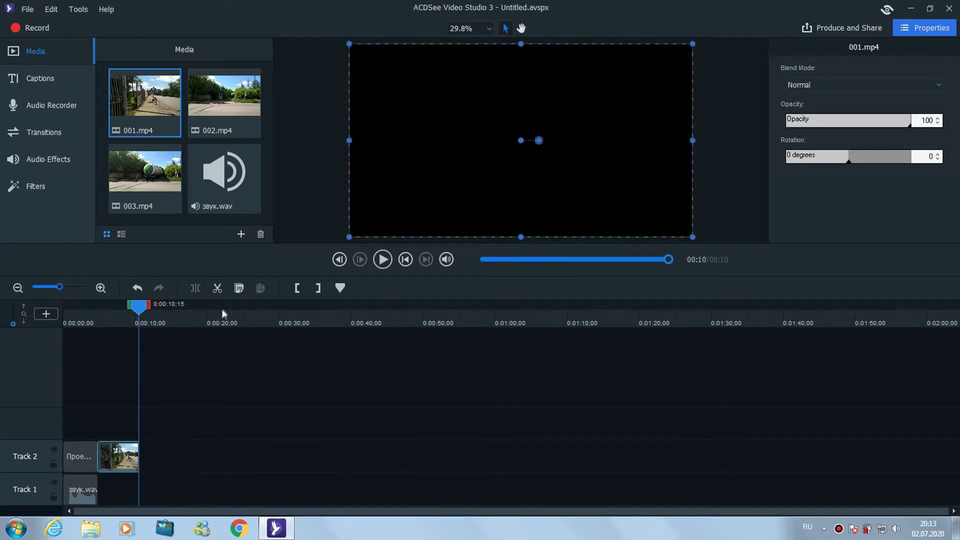
drag(139, 311, 124, 311)
click(383, 260)
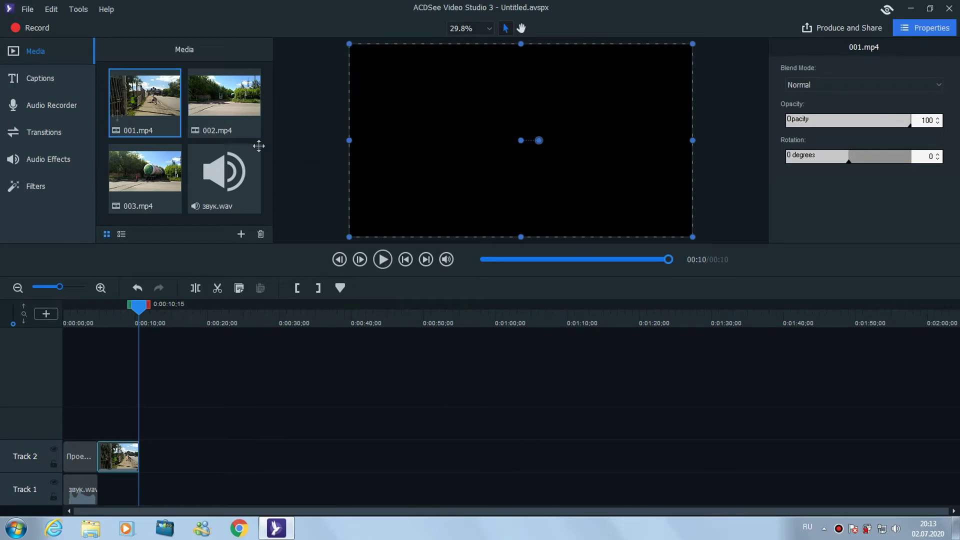
- Add a second copy of 001.mp4 to Track 2, trimming its start to 0:00:44;28 and its end to about 1:15
drag(180, 106, 329, 455)
click(349, 425)
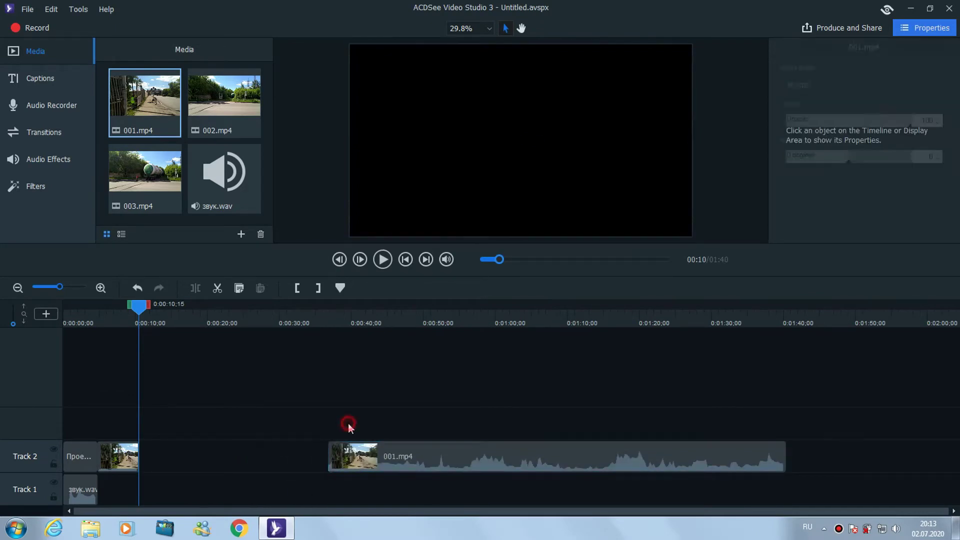
drag(360, 306, 387, 305)
drag(328, 463, 374, 463)
drag(469, 456, 487, 456)
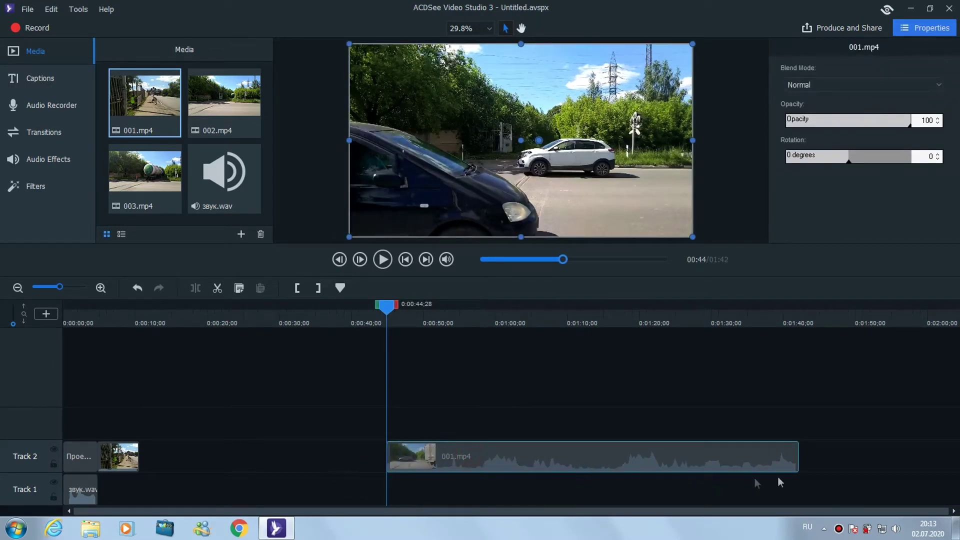
drag(799, 457, 608, 456)
- Check the second 001.mp4 clip's footage and move the clip directly against the end of the first one on Track 2
drag(386, 302, 512, 309)
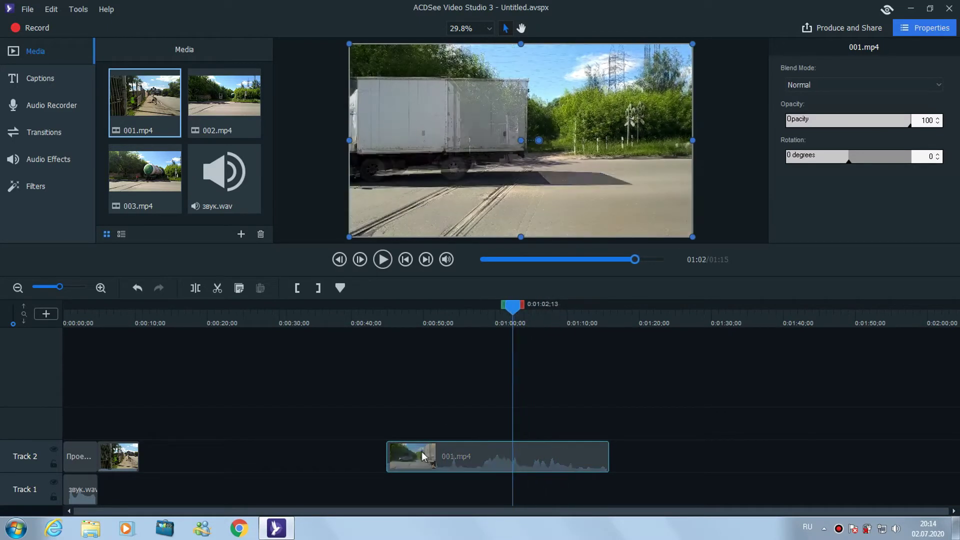
click(385, 455)
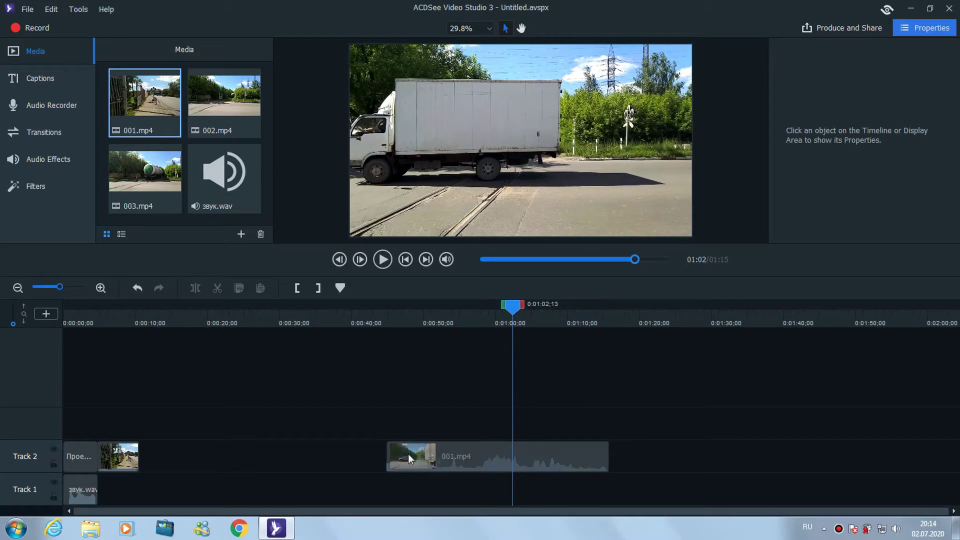
drag(389, 453, 175, 460)
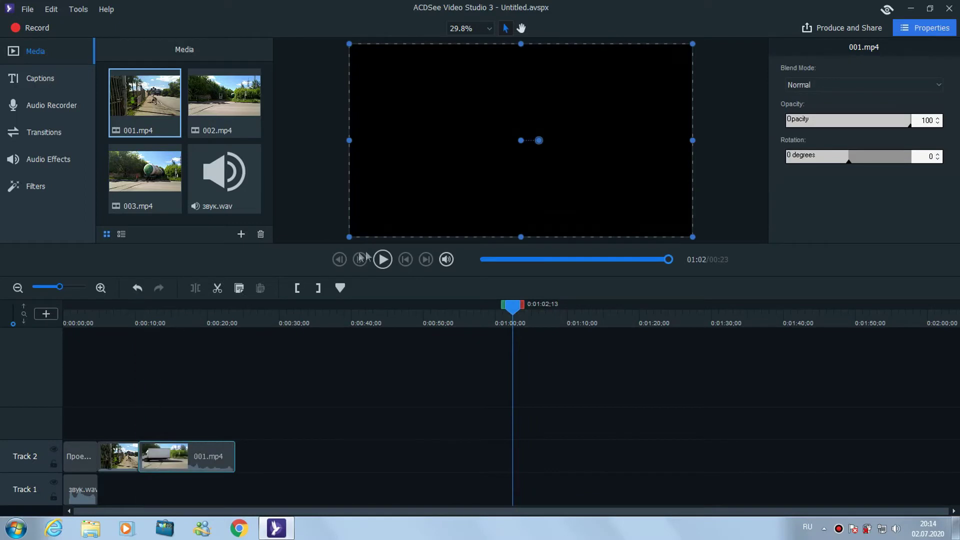
mouse_move(513, 311)
mouse_down()
mouse_move(169, 313)
mouse_move(234, 310)
mouse_up()
- Select the timeline range from about 0:34 to 0:55, view the production settings for that selection, and cancel without producing it
drag(293, 313, 494, 316)
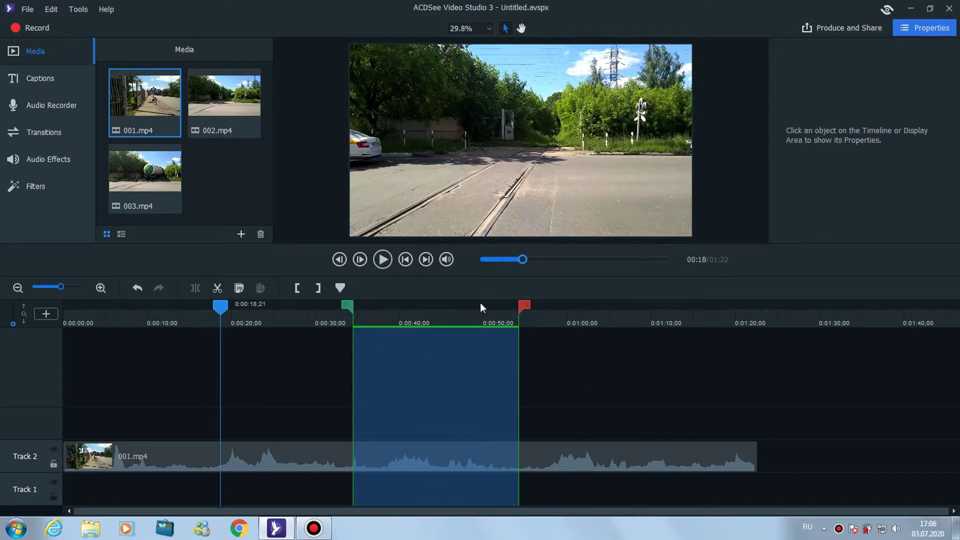
drag(525, 305, 529, 307)
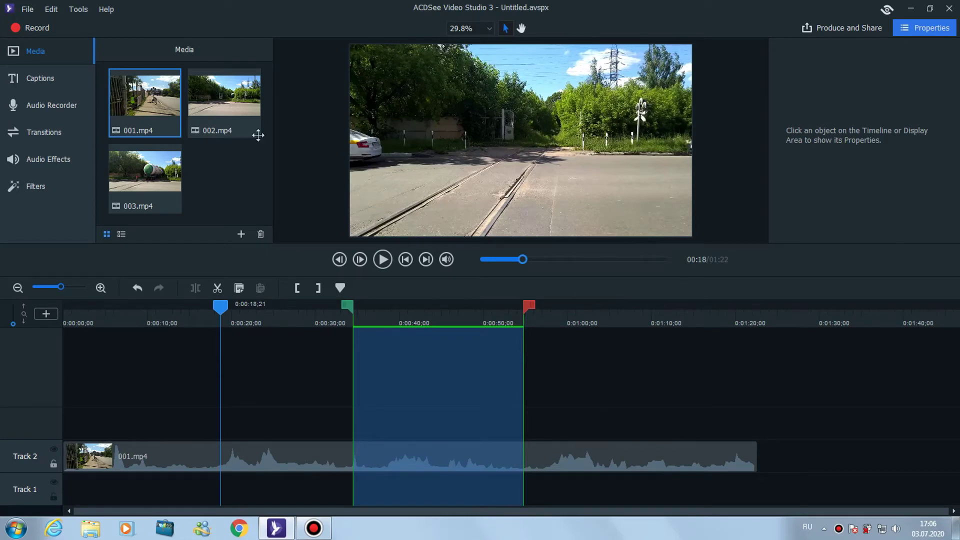
click(27, 9)
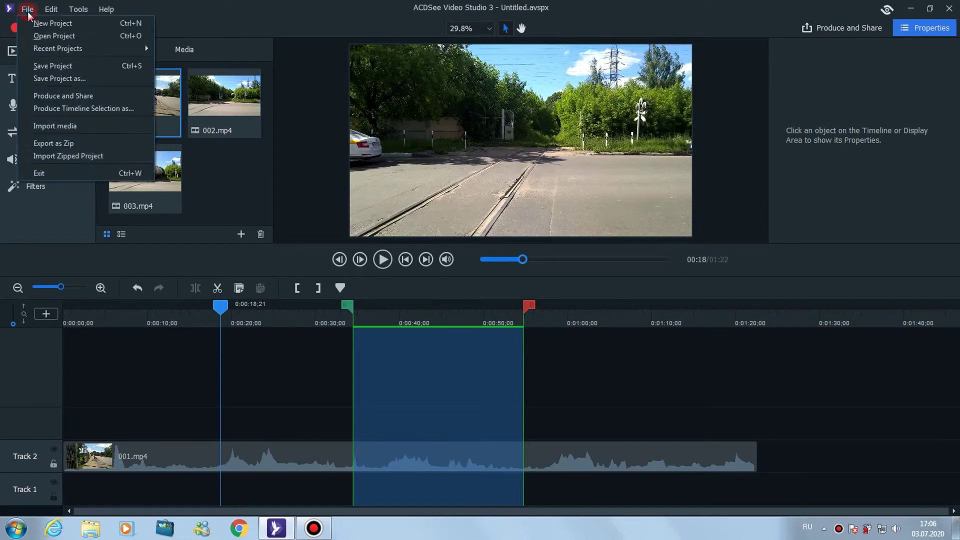
click(83, 108)
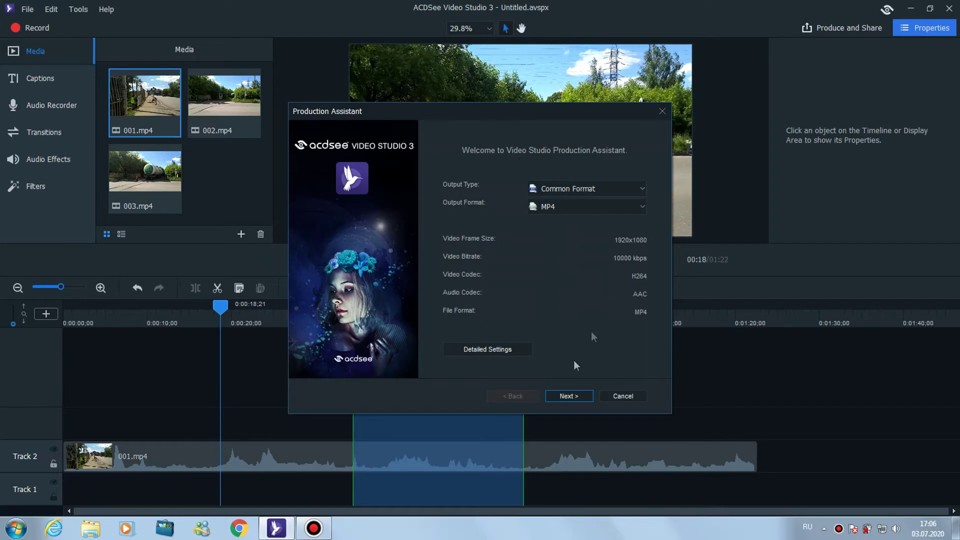
click(636, 397)
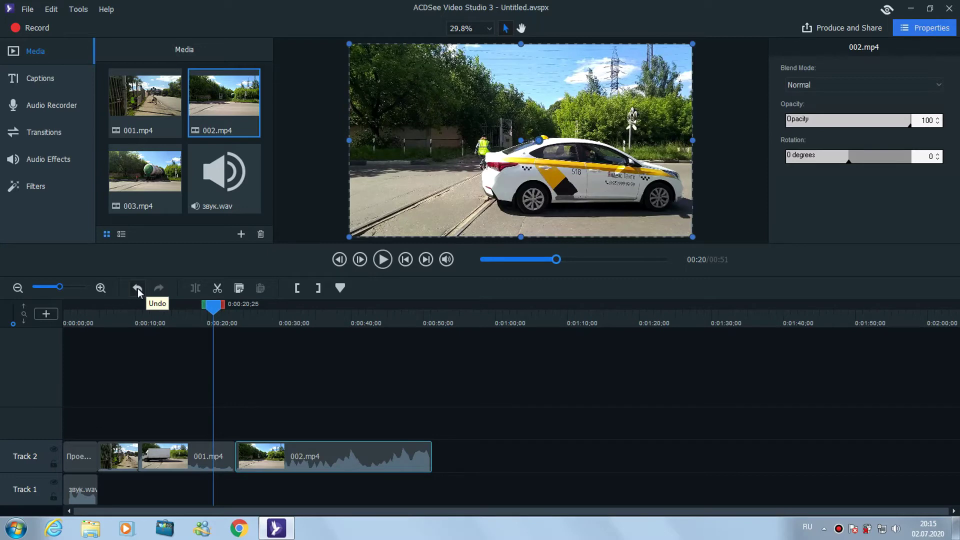
- Preview the footage from the end of 001.mp4 into 002.mp4 and trim 002.mp4's end back to 0:00:32;28
drag(217, 308, 206, 308)
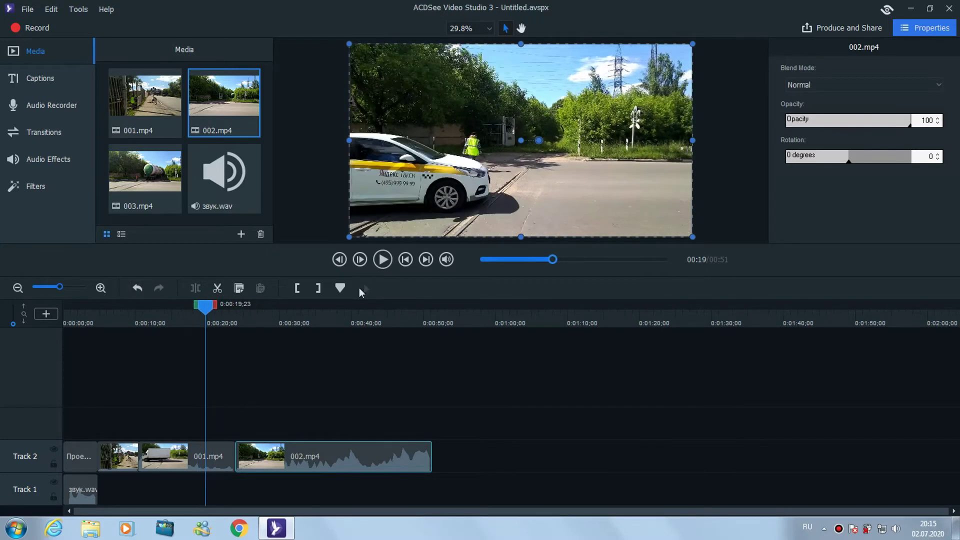
key(space)
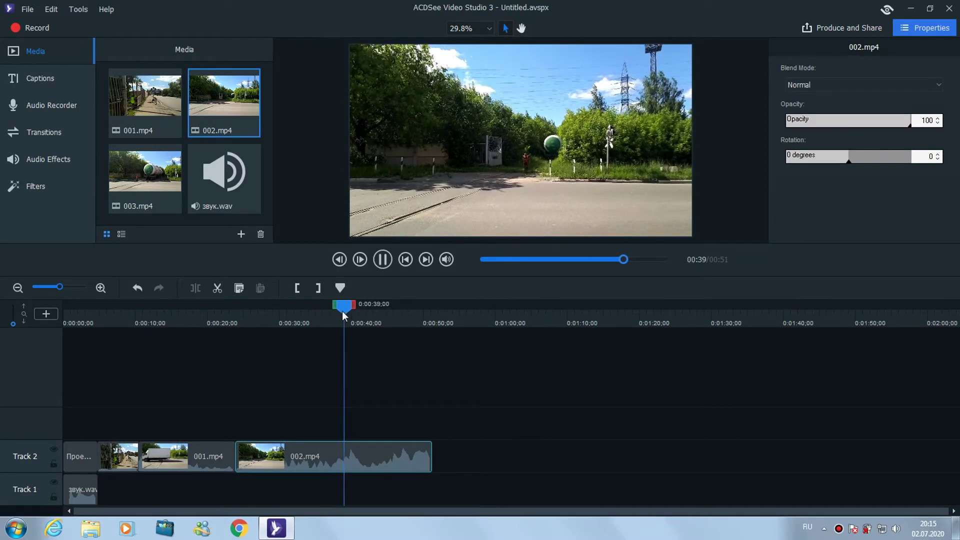
drag(341, 311, 296, 310)
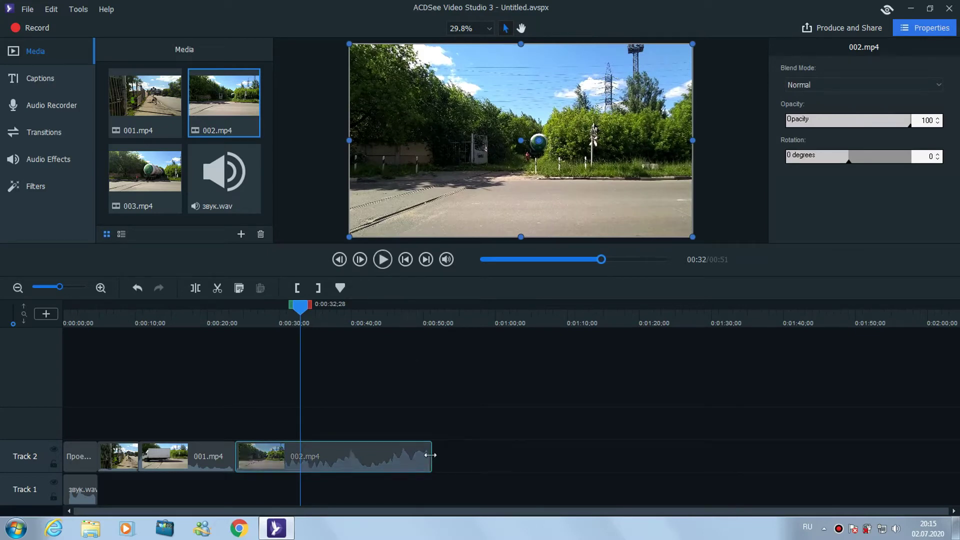
drag(431, 454, 305, 459)
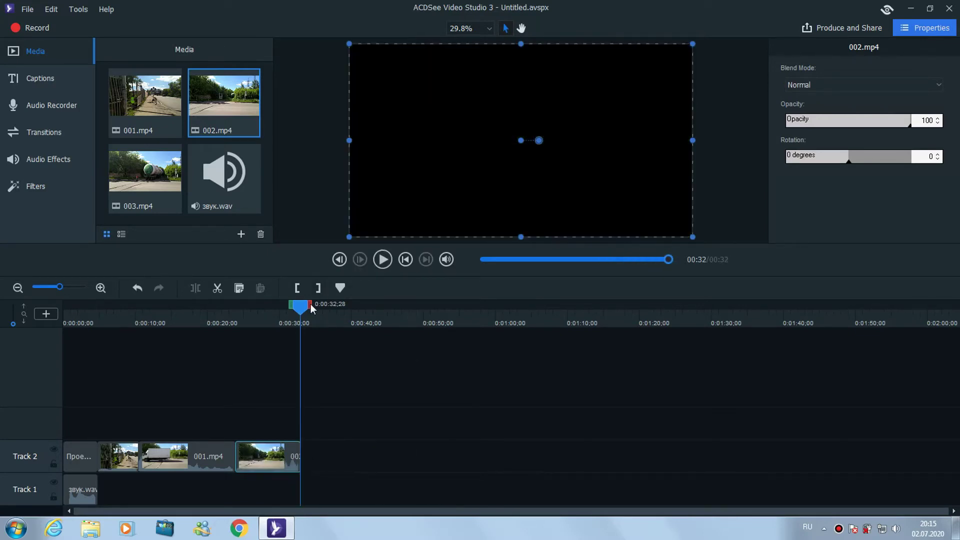
- Play back the shortened 002.mp4 clip on Track 2 to check its ending
drag(300, 306, 264, 306)
click(383, 260)
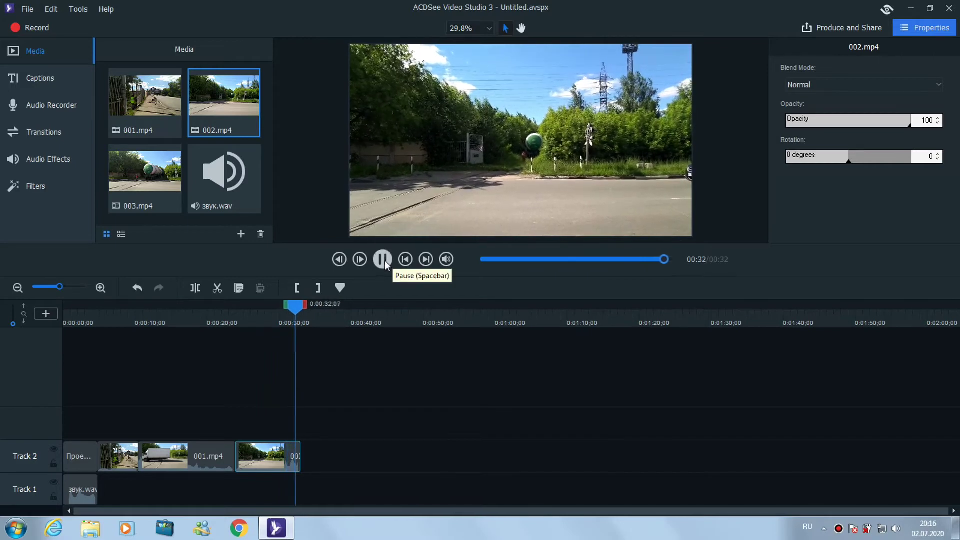
click(383, 260)
click(383, 260)
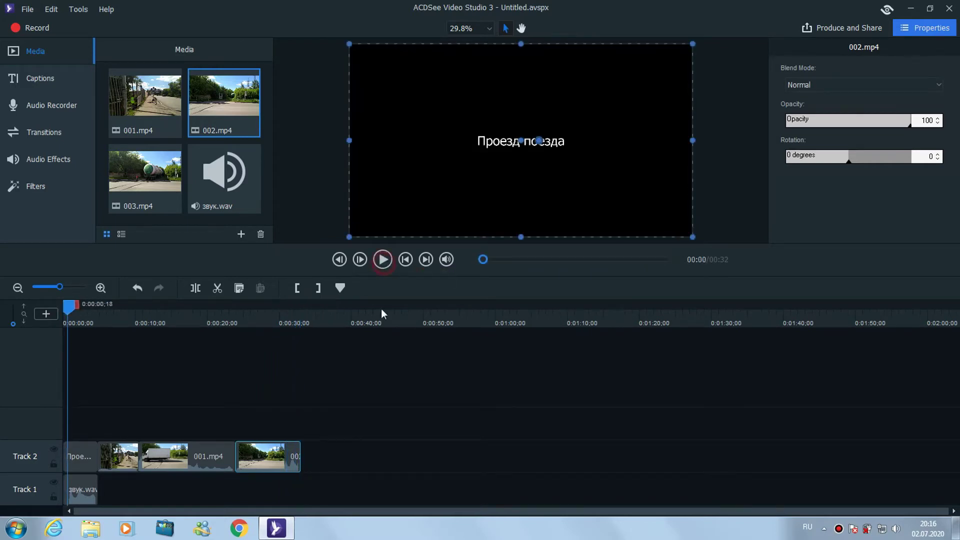
- Browse the transitions and add Slide Left at the join between the two 001.mp4 clips on Track 2
click(53, 135)
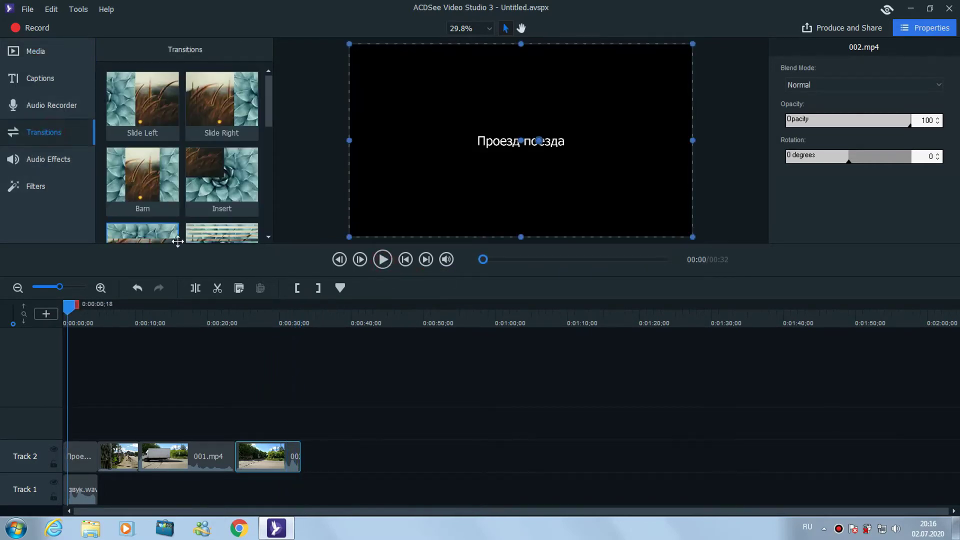
click(146, 228)
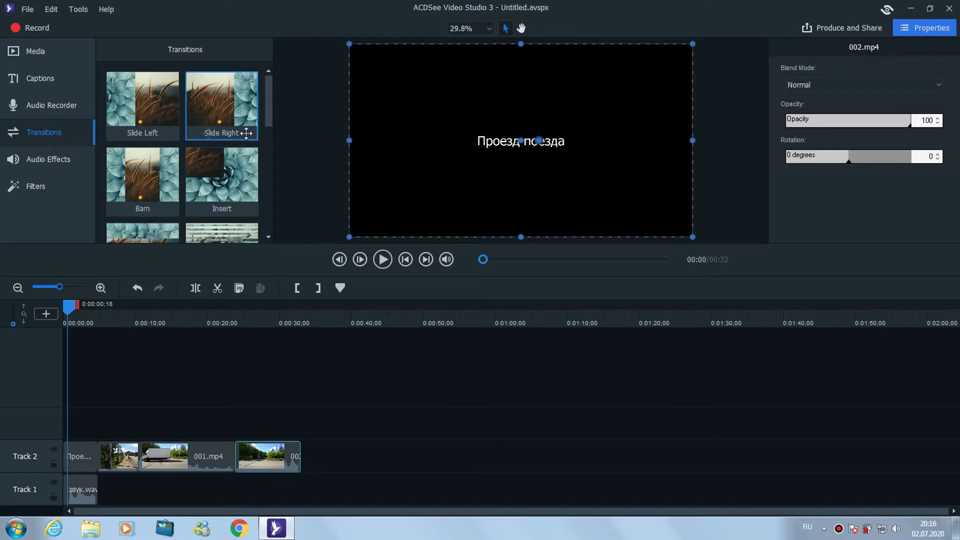
click(126, 462)
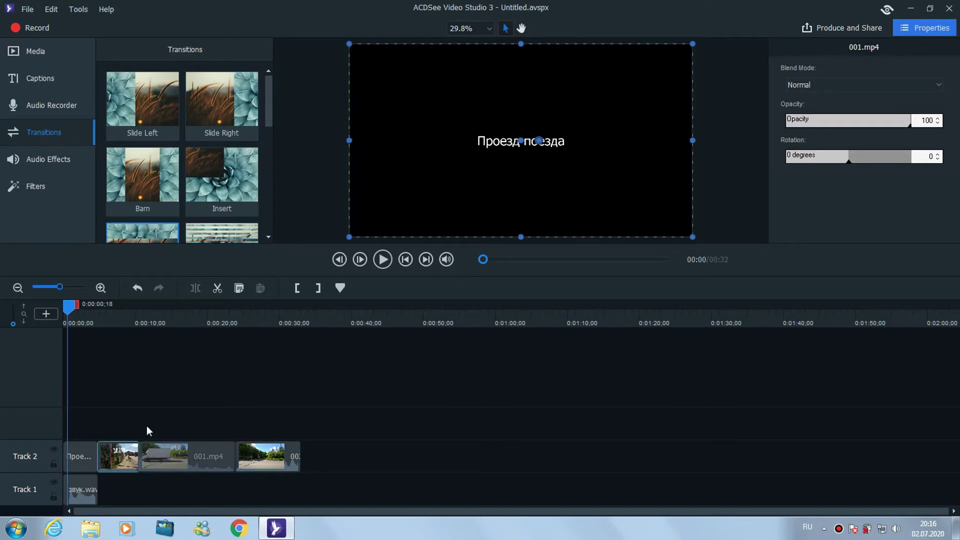
drag(67, 308, 125, 308)
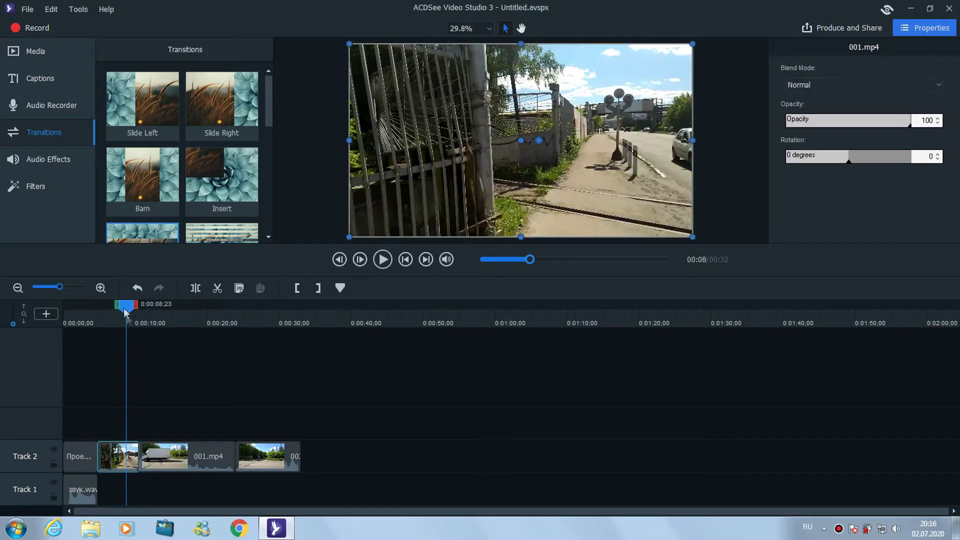
mouse_move(269, 102)
mouse_down()
mouse_move(269, 167)
mouse_move(268, 104)
mouse_up()
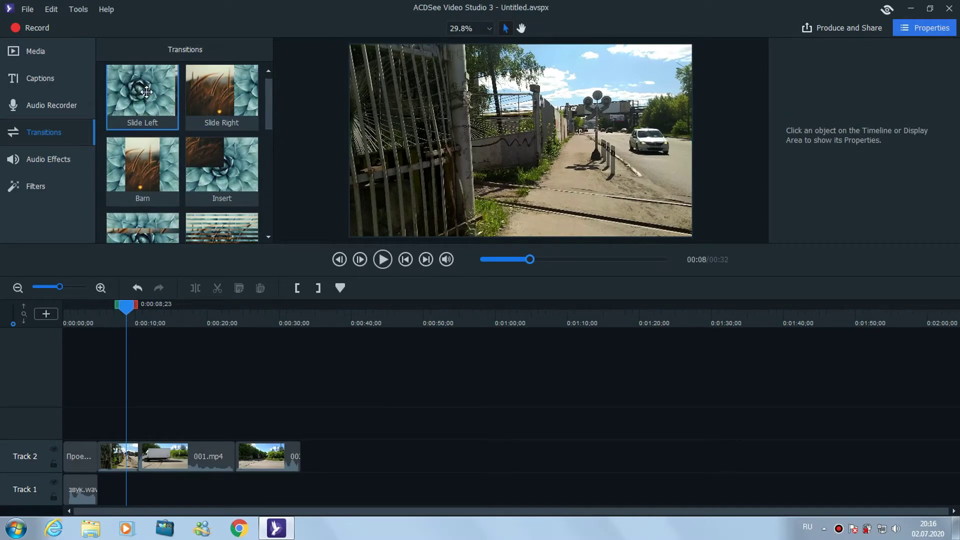
drag(143, 91, 225, 364)
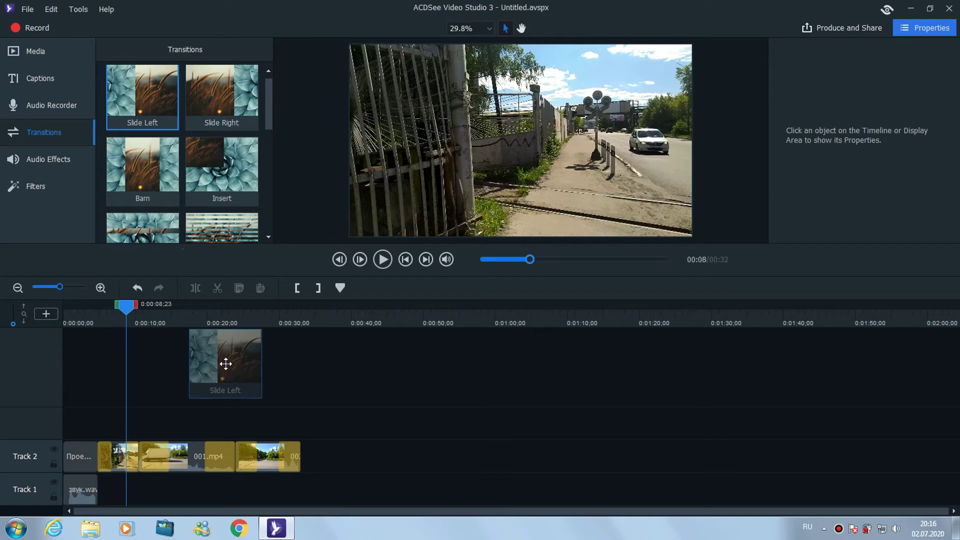
drag(225, 363, 138, 461)
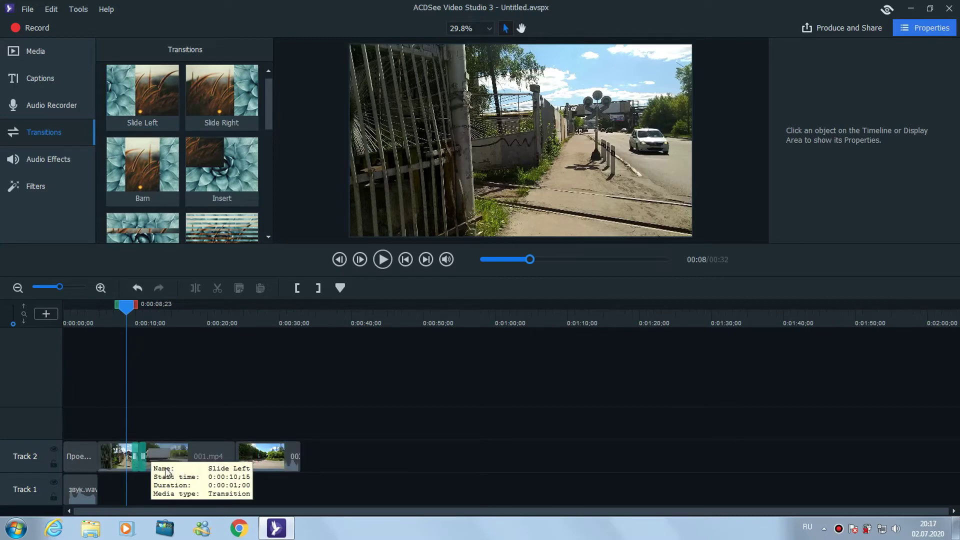
- Select the Slide Left transition, increase the height of the timeline tracks, and play through the transition
drag(144, 456, 148, 455)
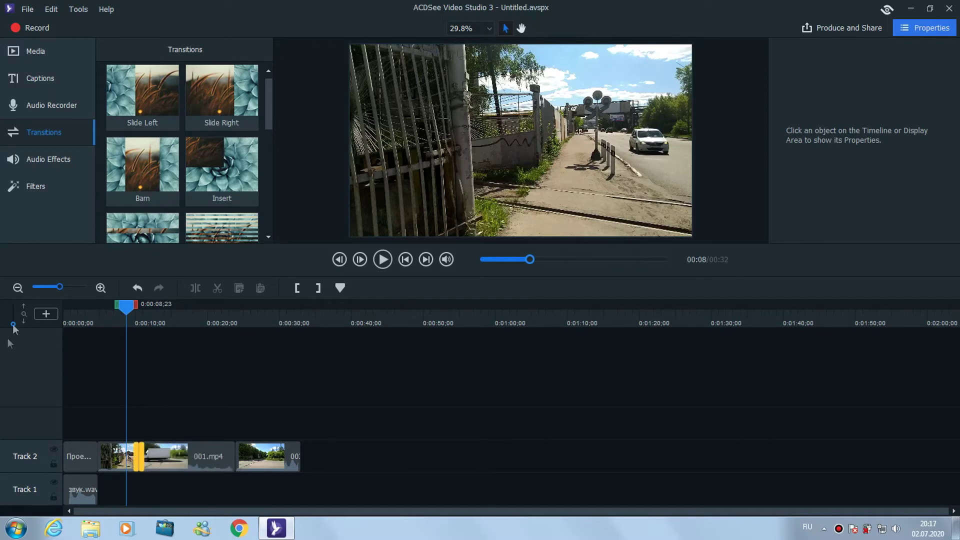
drag(13, 324, 10, 317)
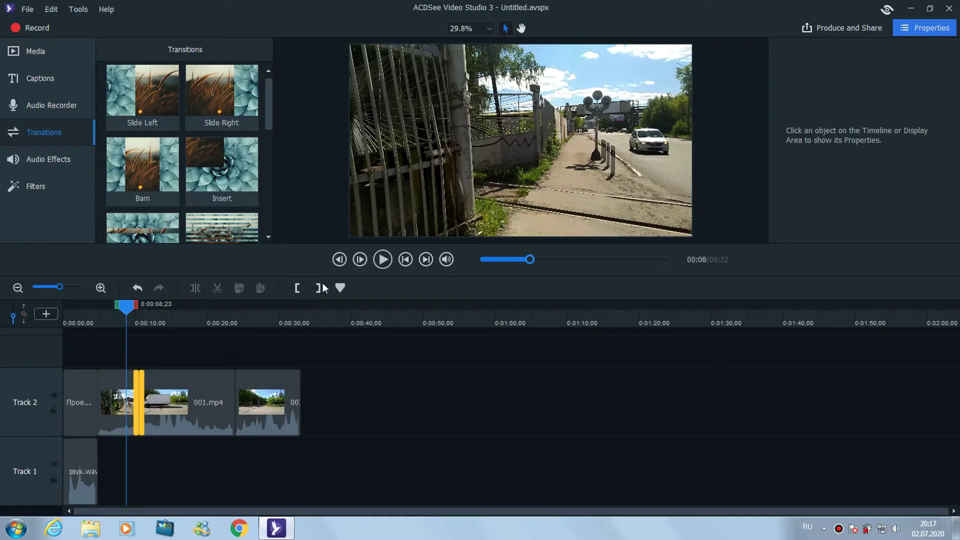
click(381, 260)
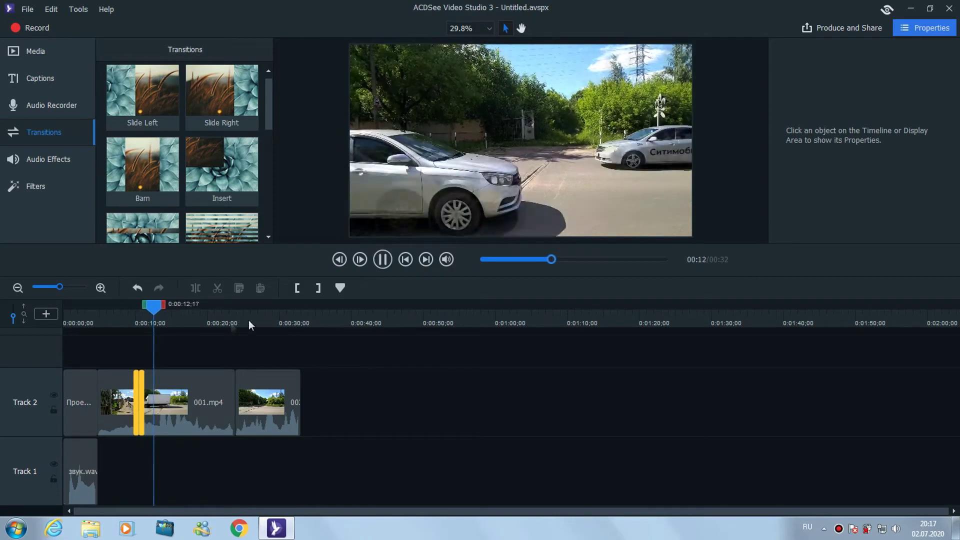
click(383, 259)
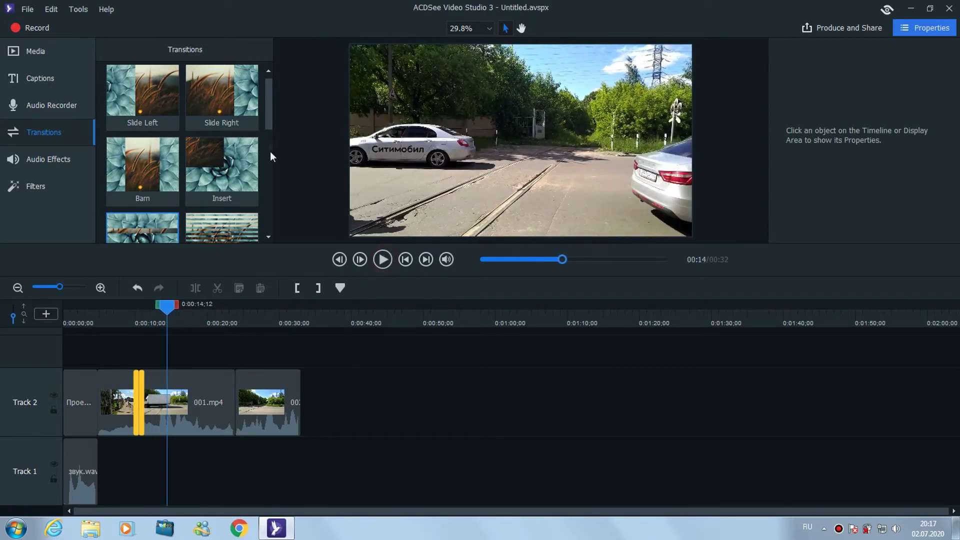
- Add a Pixelate transition between the second 001.mp4 clip and 002.mp4, and lengthen it to about 0:00:01;21
drag(268, 115, 269, 221)
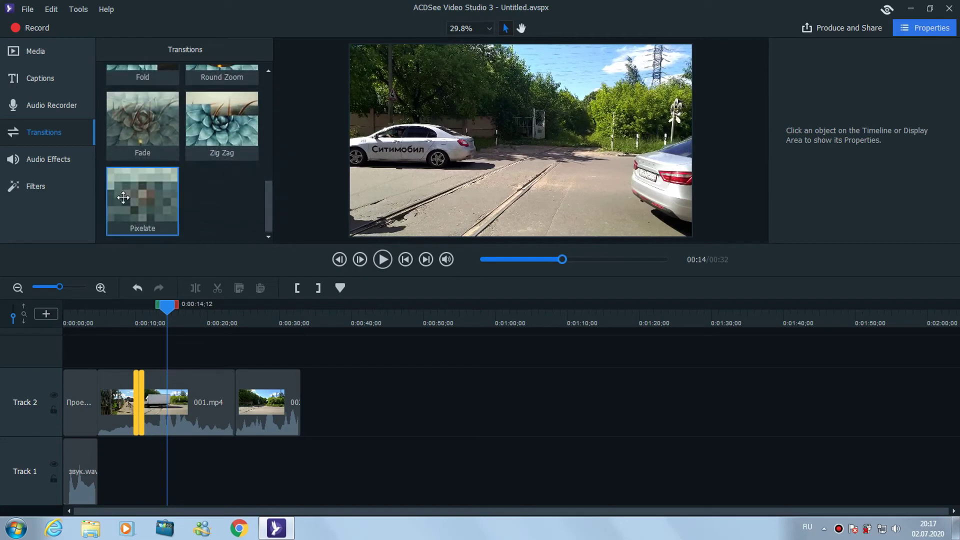
drag(123, 197, 235, 407)
drag(229, 408, 187, 205)
mouse_move(259, 392)
mouse_down()
mouse_move(268, 393)
mouse_move(254, 395)
mouse_up()
drag(143, 200, 246, 406)
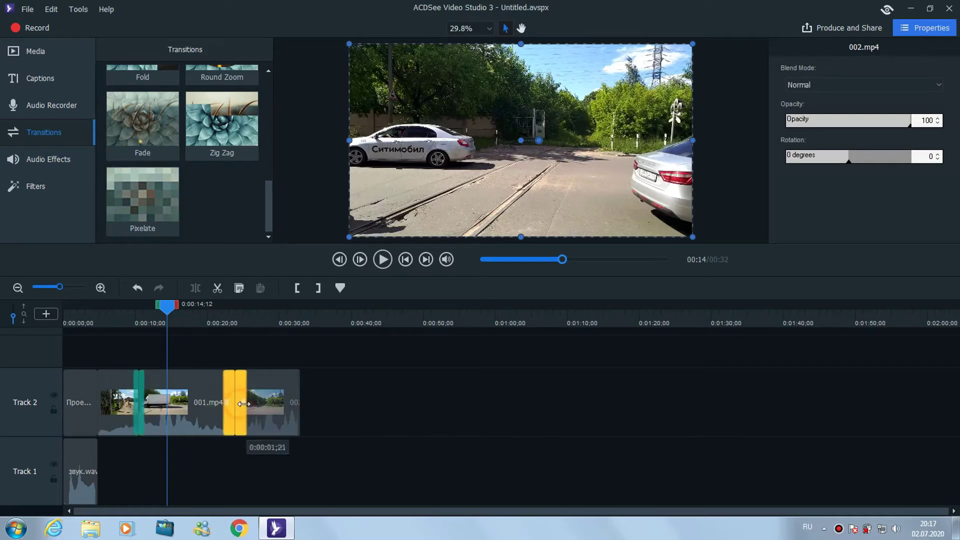
click(200, 350)
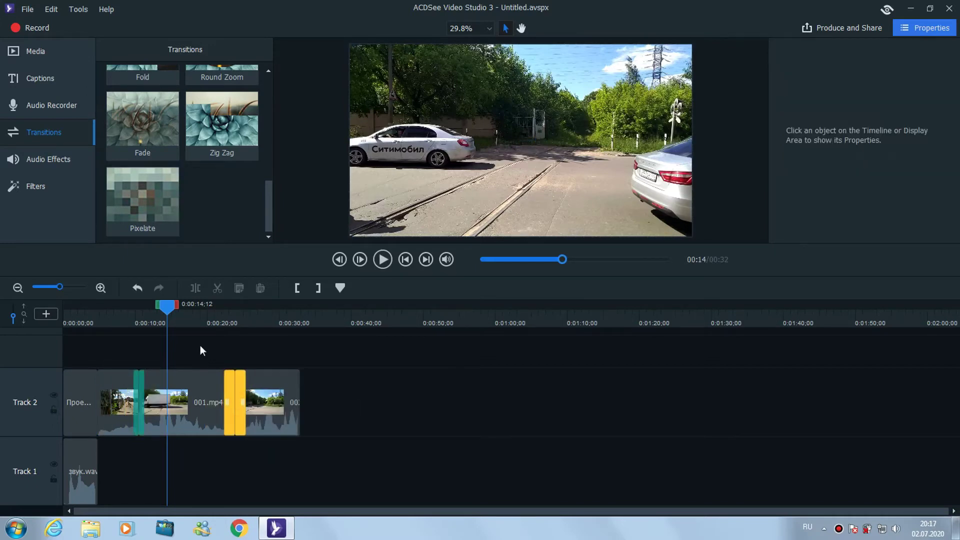
- Play through the Pixelate transition and trim the end of 002.mp4 back to 0:00:31;12
drag(169, 306, 221, 306)
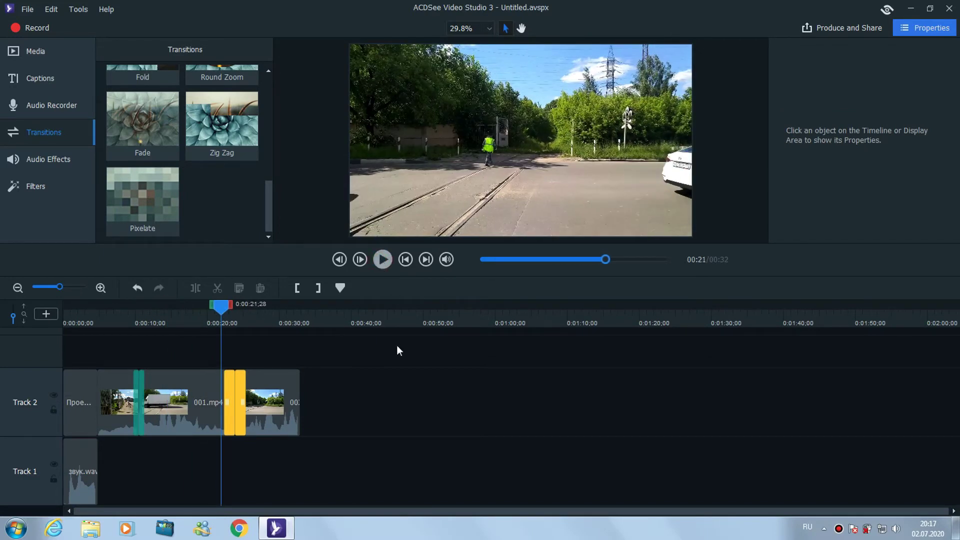
key(space)
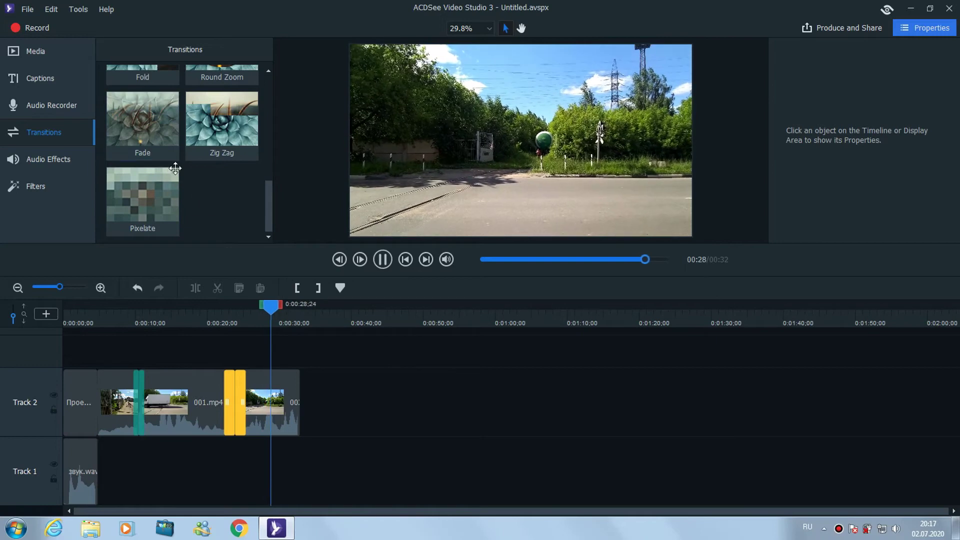
click(381, 260)
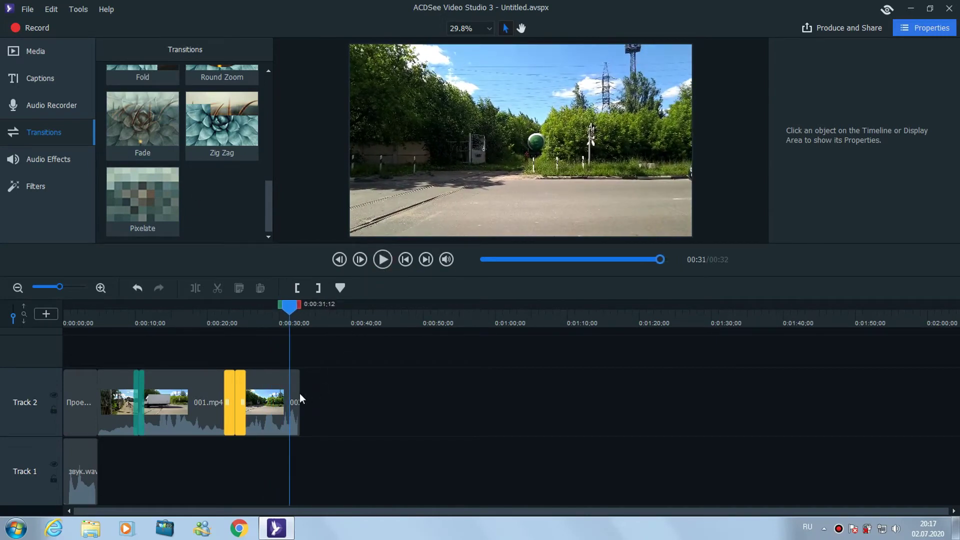
drag(299, 393, 284, 395)
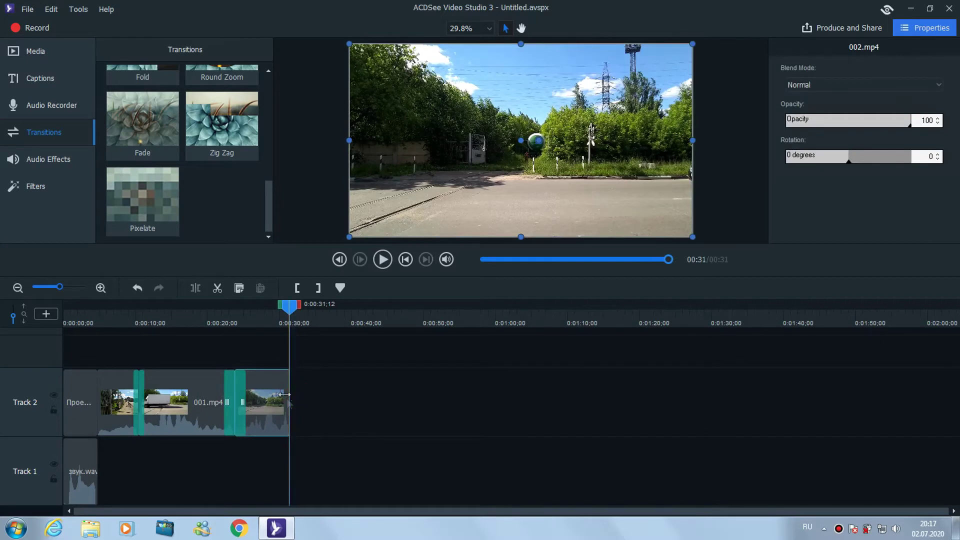
- Add 003.mp4 to Track 2 directly after 002.mp4 and shorten it so that it ends at about 1:45
click(36, 54)
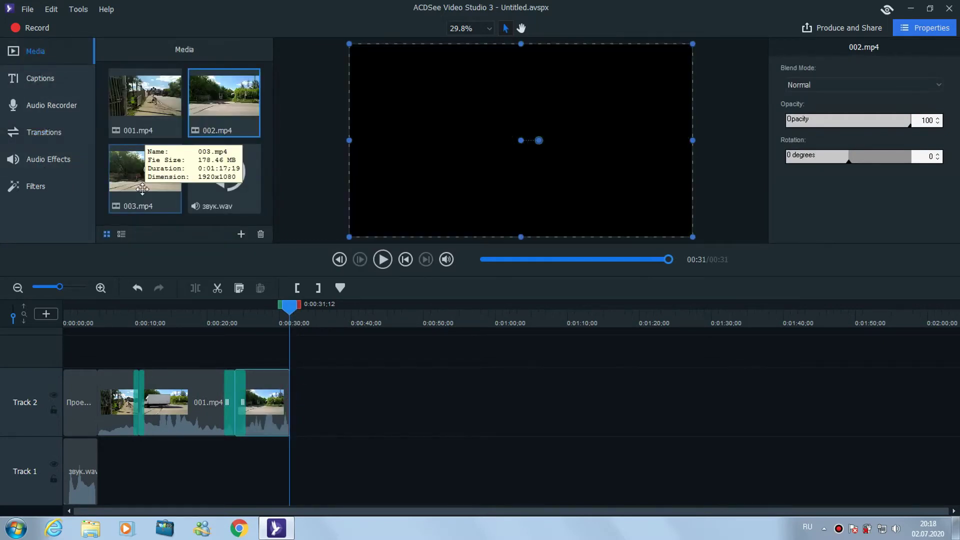
drag(142, 189, 298, 404)
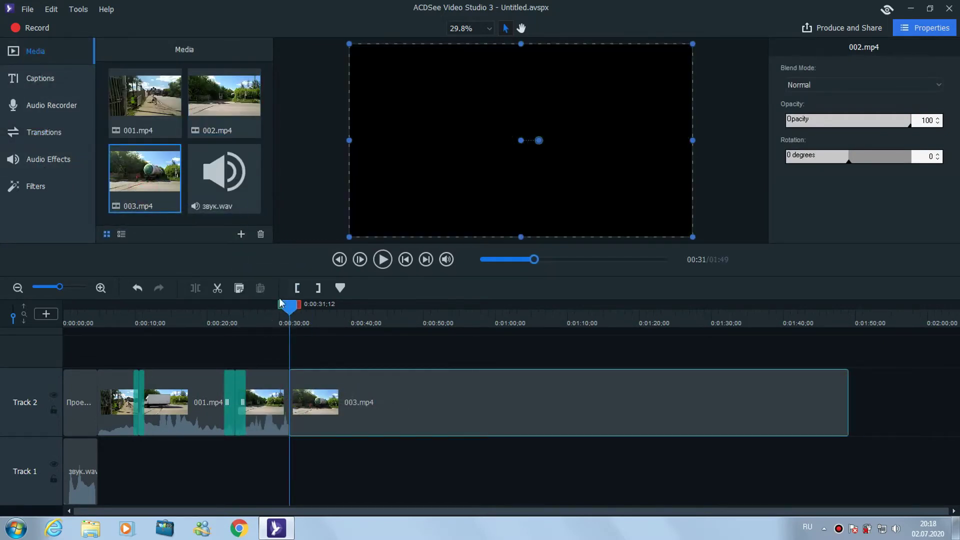
drag(279, 298, 313, 320)
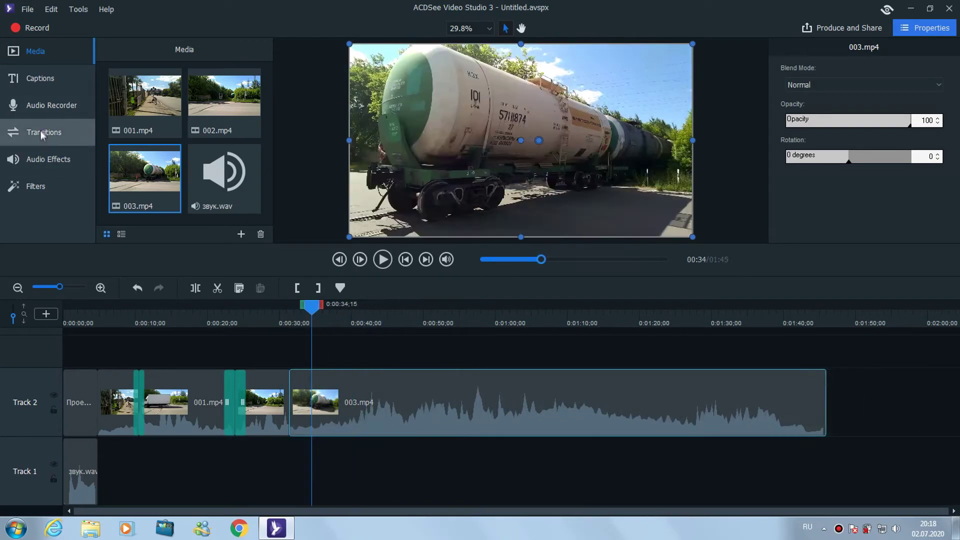
- Add a Fade transition between 002.mp4 and 003.mp4, and trim the end of 003.mp4 to about 1:17
click(43, 133)
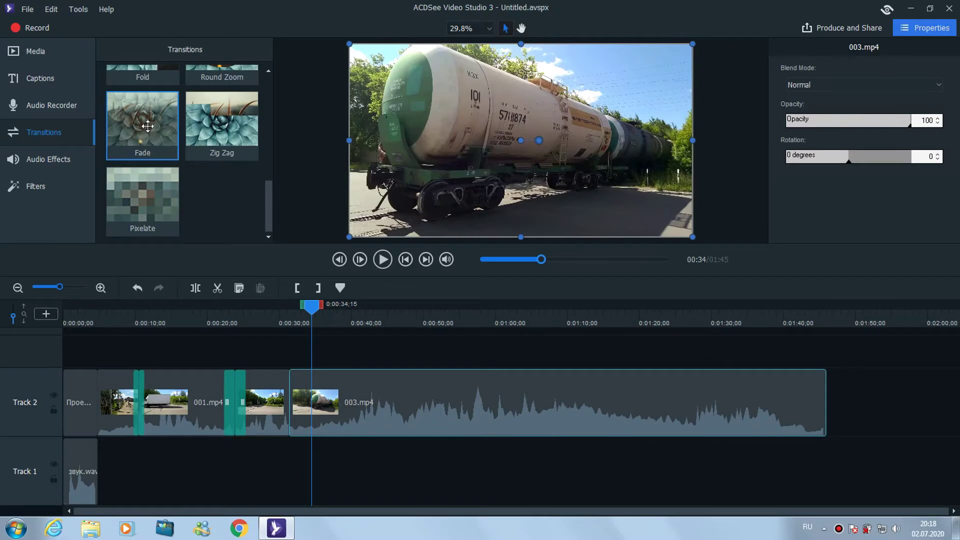
drag(147, 126, 289, 402)
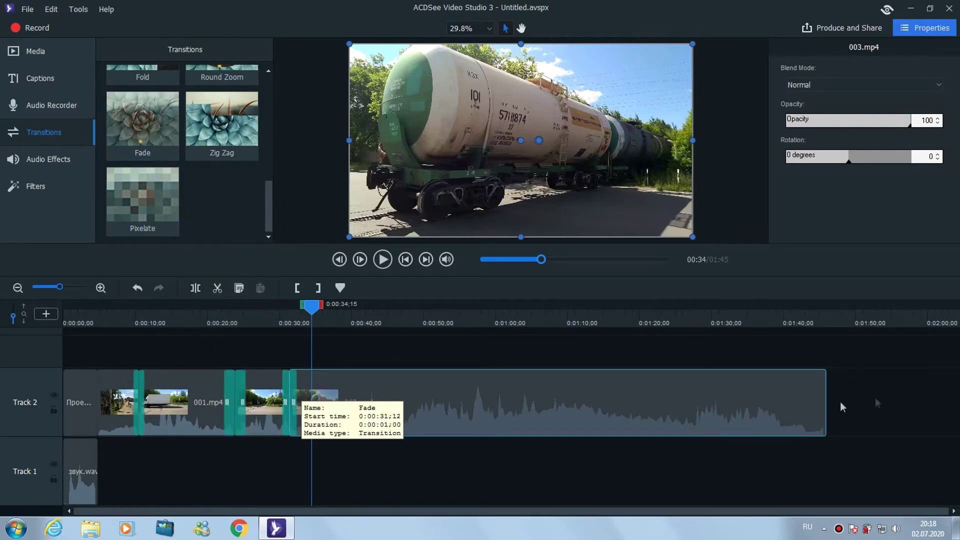
drag(826, 397, 618, 394)
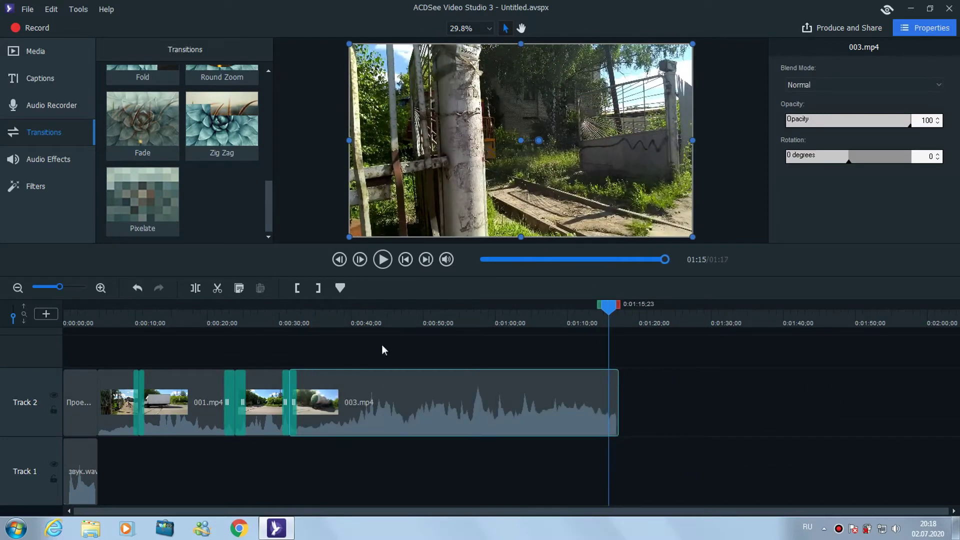
- Return the playhead to the start of the project and view the audio effects available for 003.mp4
drag(613, 310, 59, 313)
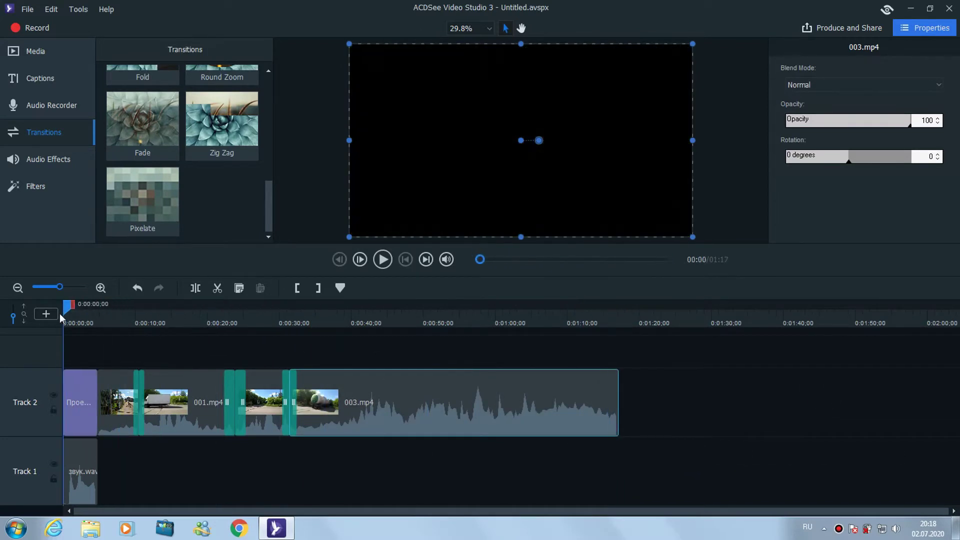
click(38, 167)
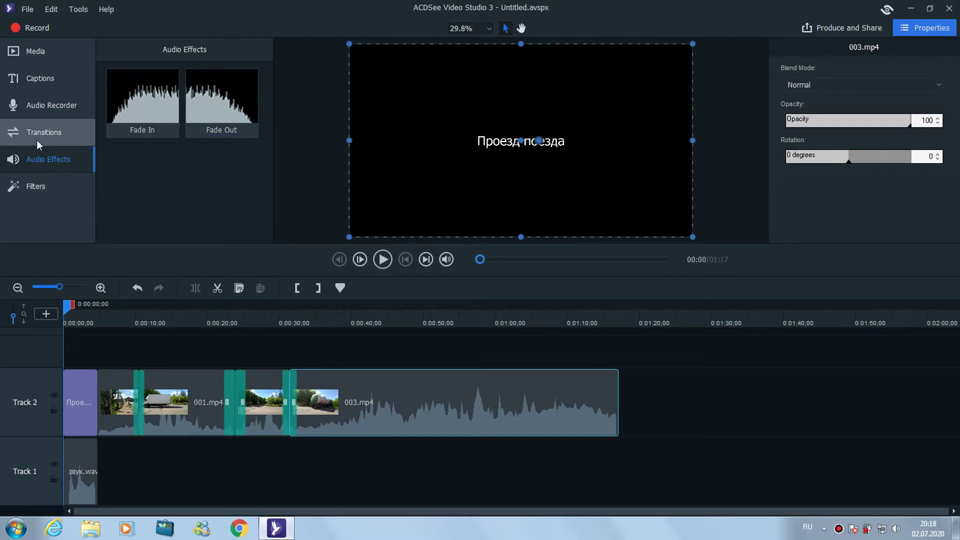
click(404, 410)
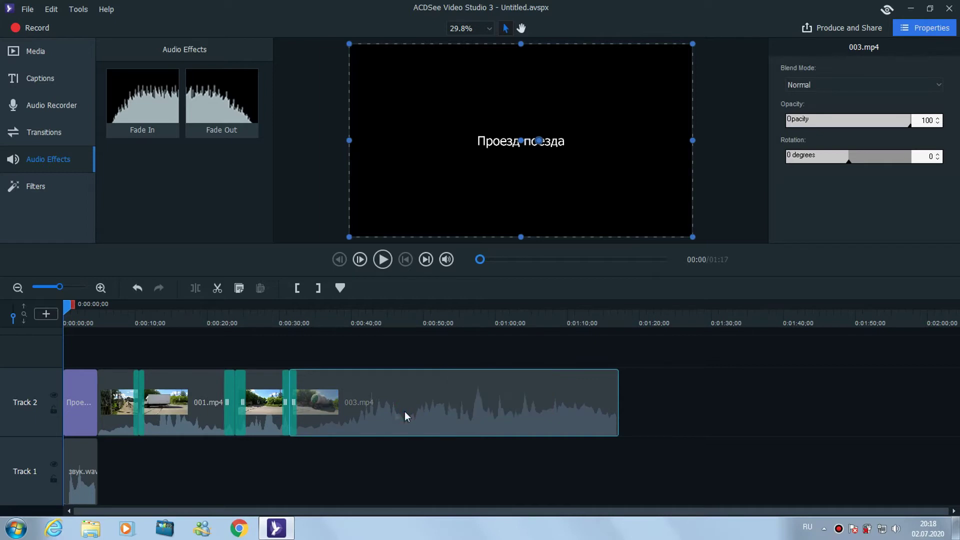
mouse_move(405, 405)
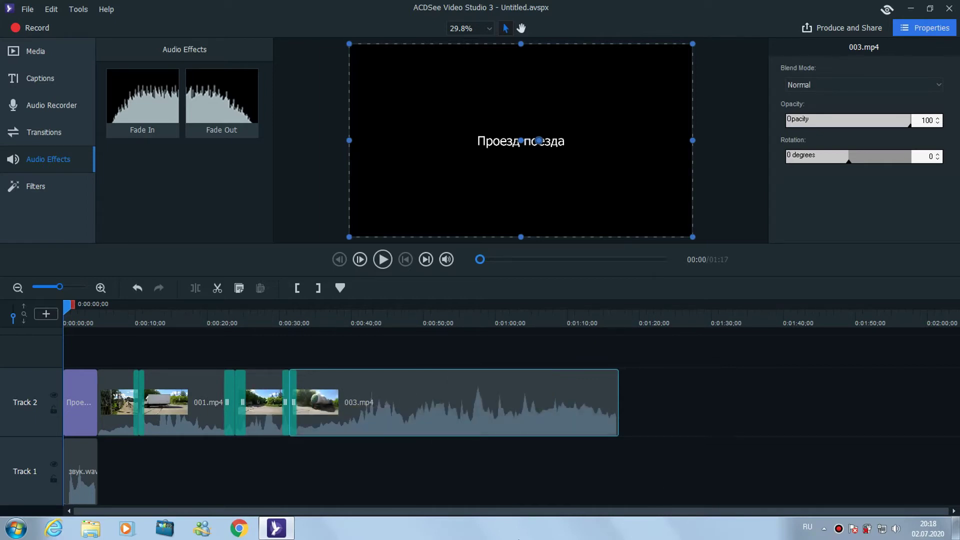
- Lower the opacity of the 003.mp4 clip to 75 and check its picture at 0:00:50;05
click(439, 394)
click(924, 25)
click(924, 27)
click(923, 27)
click(924, 27)
drag(69, 307, 424, 307)
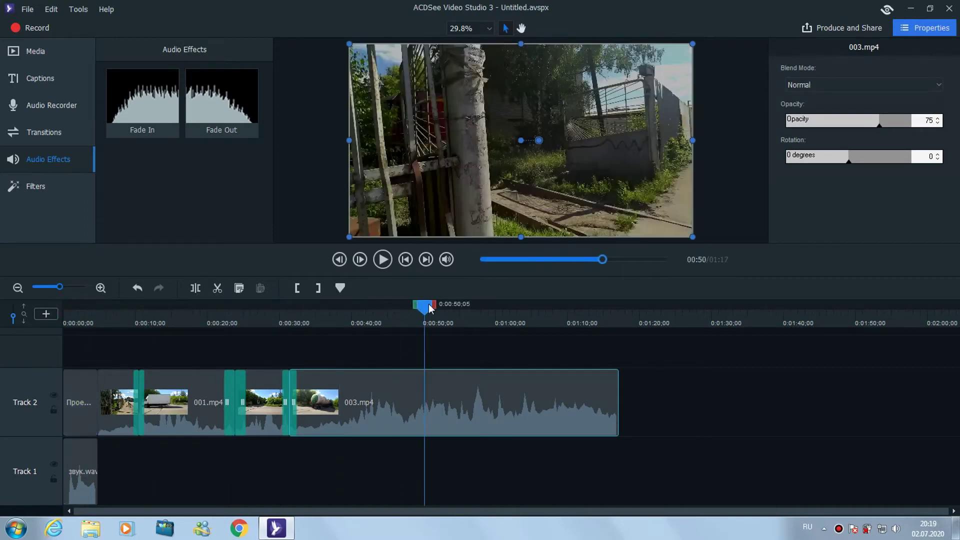
- Lower the opacity of the 003.mp4 clip on Track 2 to 60
drag(885, 122, 842, 130)
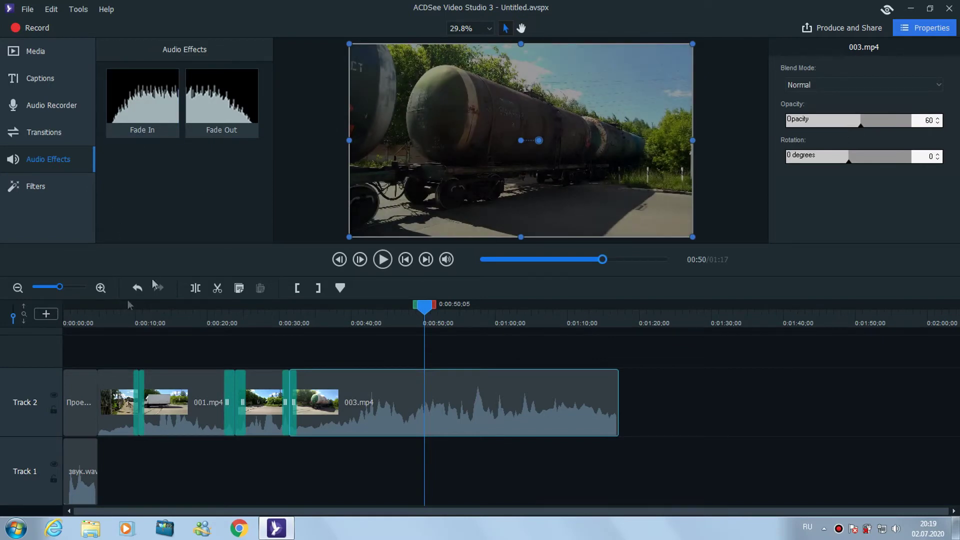
click(40, 85)
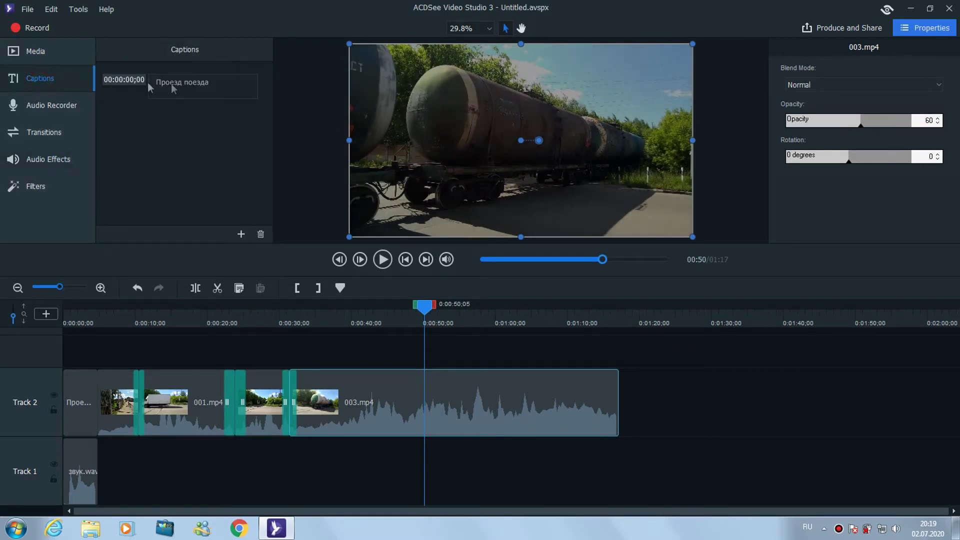
- Add 003.mp4 to Track 1 beneath its Track 2 copy and trim its end to match the upper clip at about 1:17
click(35, 51)
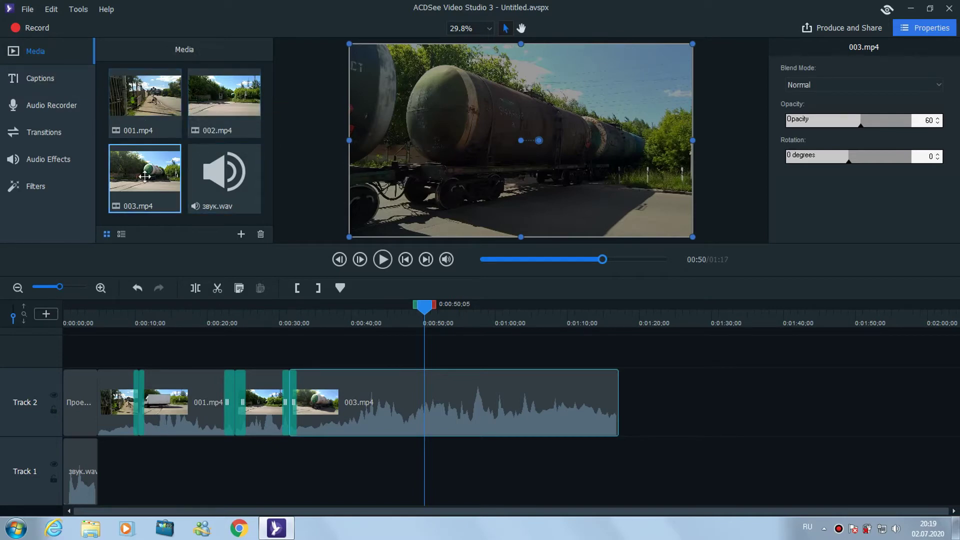
drag(138, 189, 294, 490)
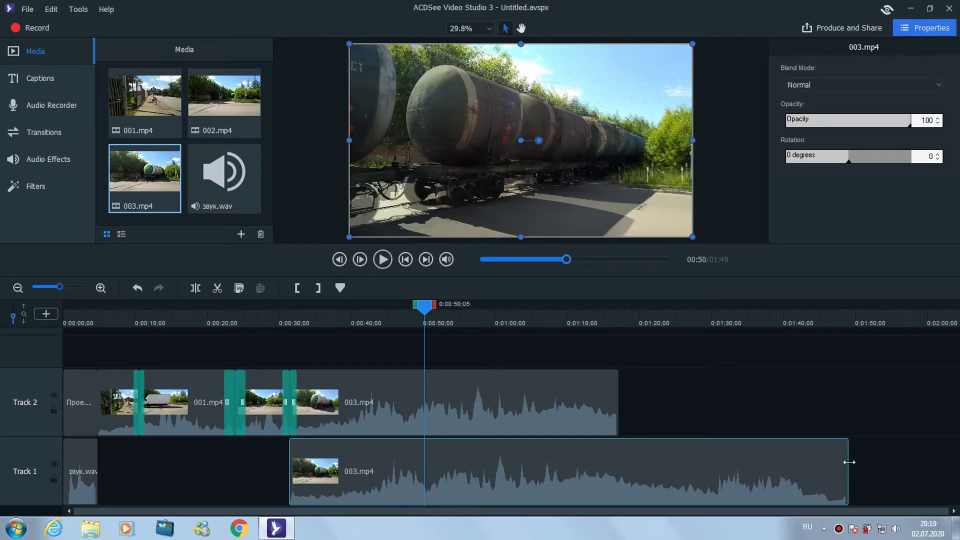
drag(849, 462, 617, 472)
click(826, 462)
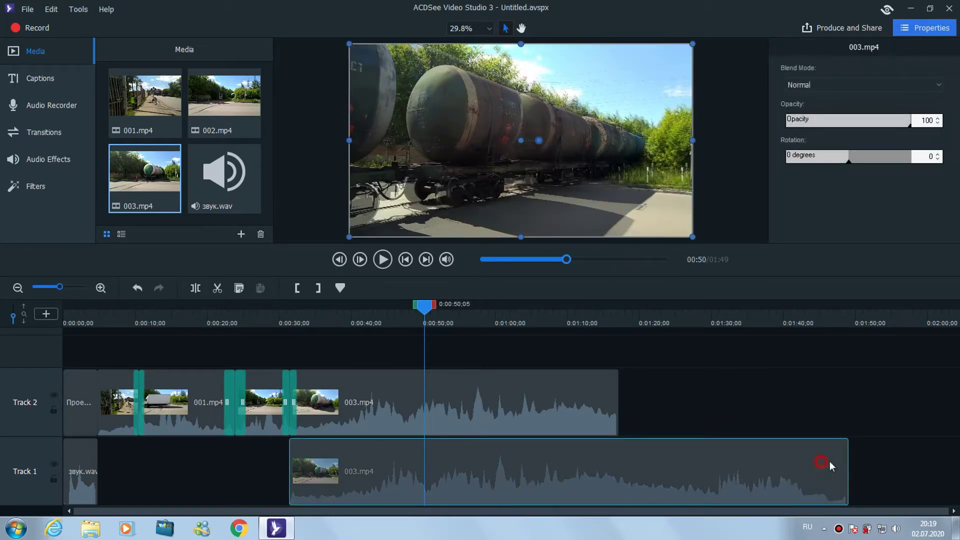
drag(845, 458, 618, 461)
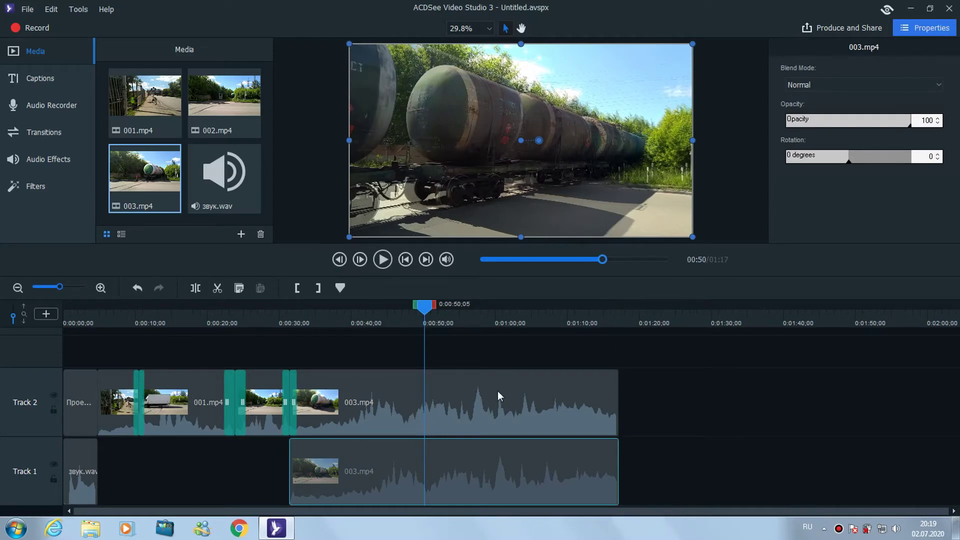
- Try opacity 21 on the Track 2 copy of 003.mp4 with the playhead at 0:00:56;13, and return it to 60
drag(422, 310, 469, 310)
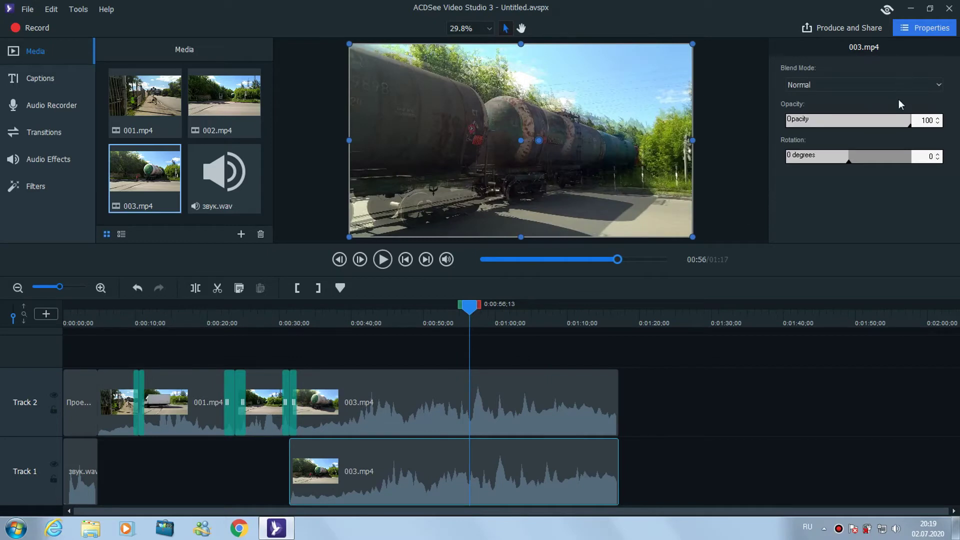
click(565, 392)
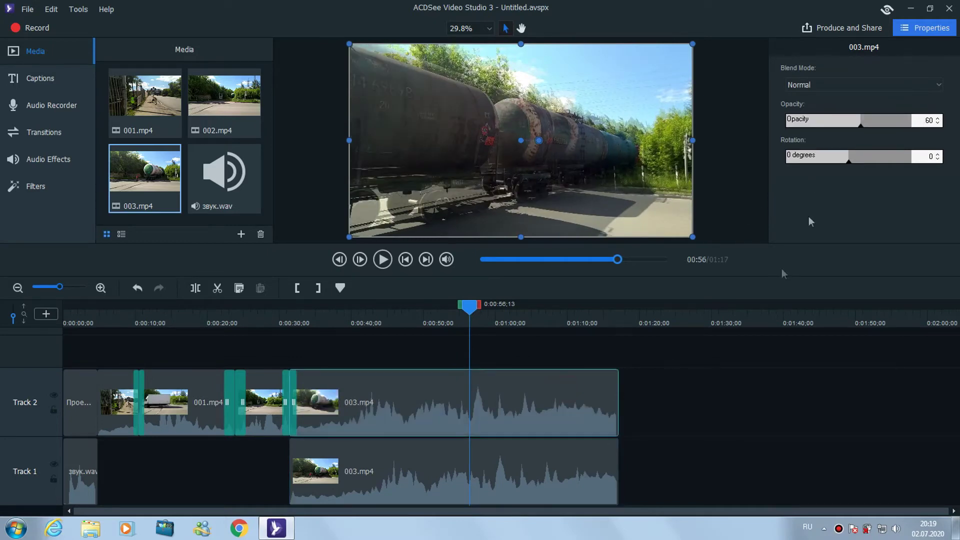
click(857, 127)
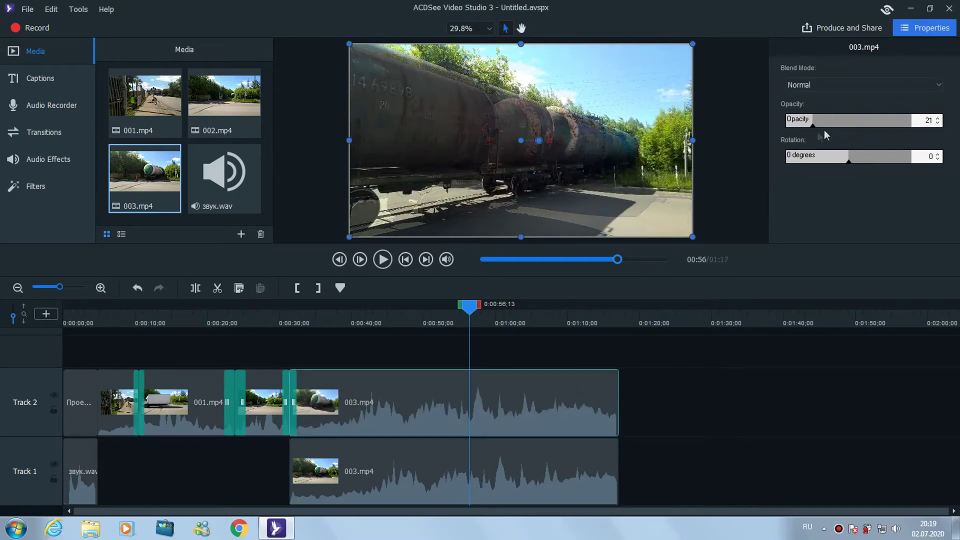
mouse_move(859, 128)
mouse_down()
mouse_move(805, 132)
mouse_move(870, 125)
mouse_move(841, 129)
mouse_move(862, 128)
mouse_up()
- Try blend modes from Hue through Dissolve and Linear Light on the Track 2 copy of 003.mp4, and return it to Normal
click(938, 88)
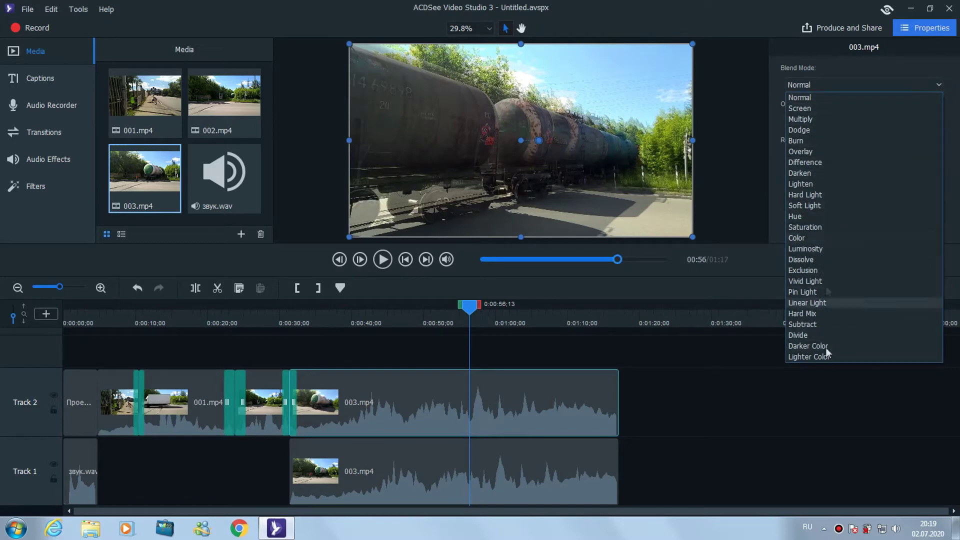
click(824, 217)
key(Down)
key(Down)
key(Down)
key(Down)
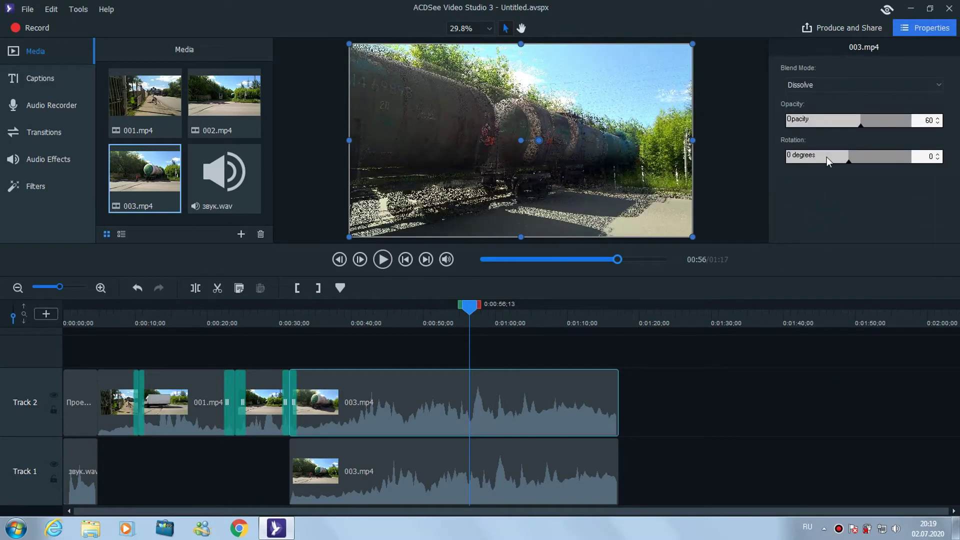
key(Down)
key(Down)
key(Down)
key(Down)
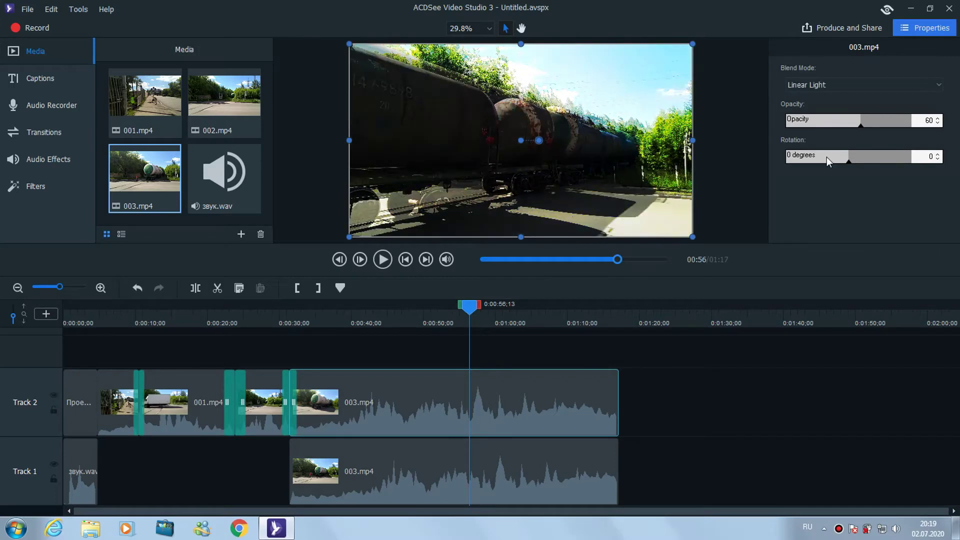
key(Down)
key(Down)
key(Down)
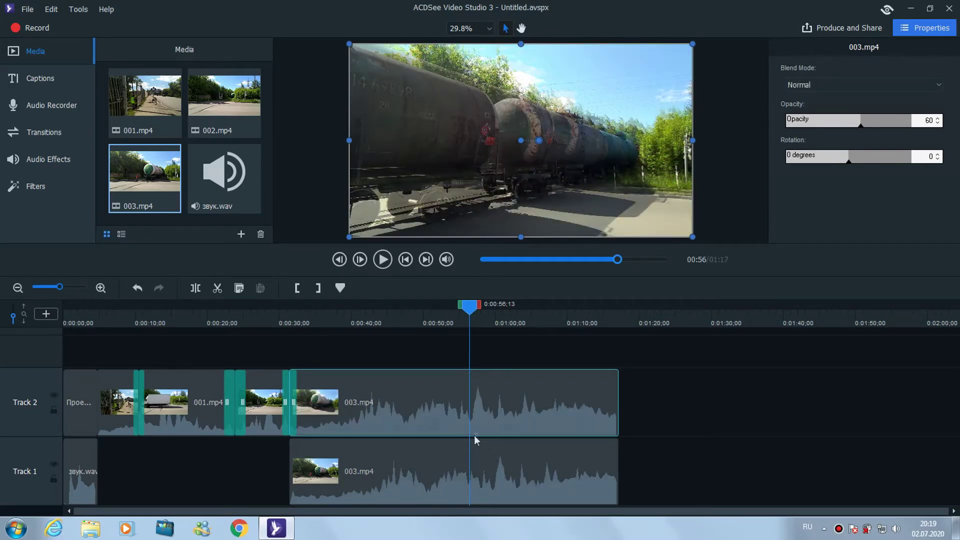
- Set the opacity of the 003.mp4 clip on Track 2 to 100 and its rotation to 0 degrees
click(483, 407)
drag(859, 125, 910, 124)
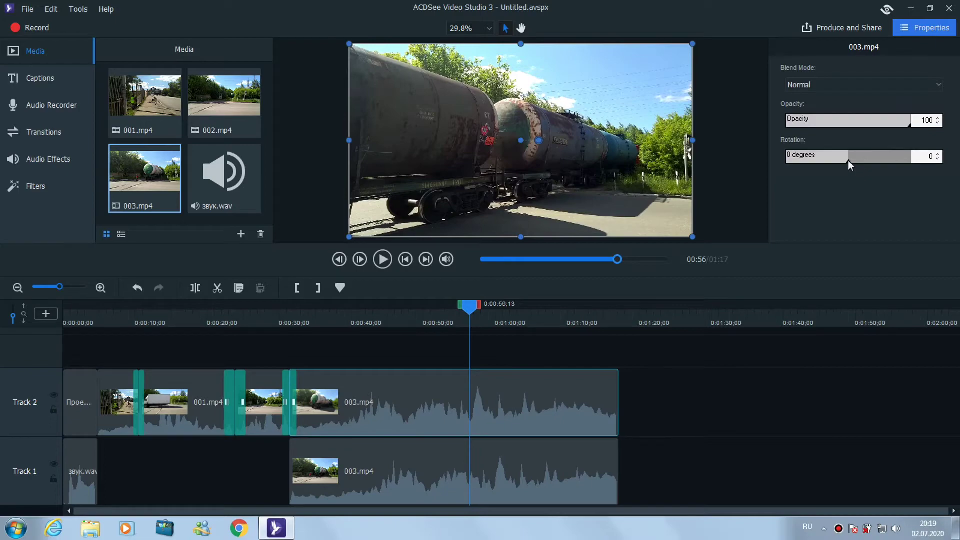
mouse_move(848, 165)
mouse_down()
mouse_move(908, 158)
mouse_move(840, 158)
mouse_move(849, 160)
mouse_up()
- Turn on audio editing for the 003.mp4 clip on Track 2 and lower its overall volume slightly
right_click(409, 416)
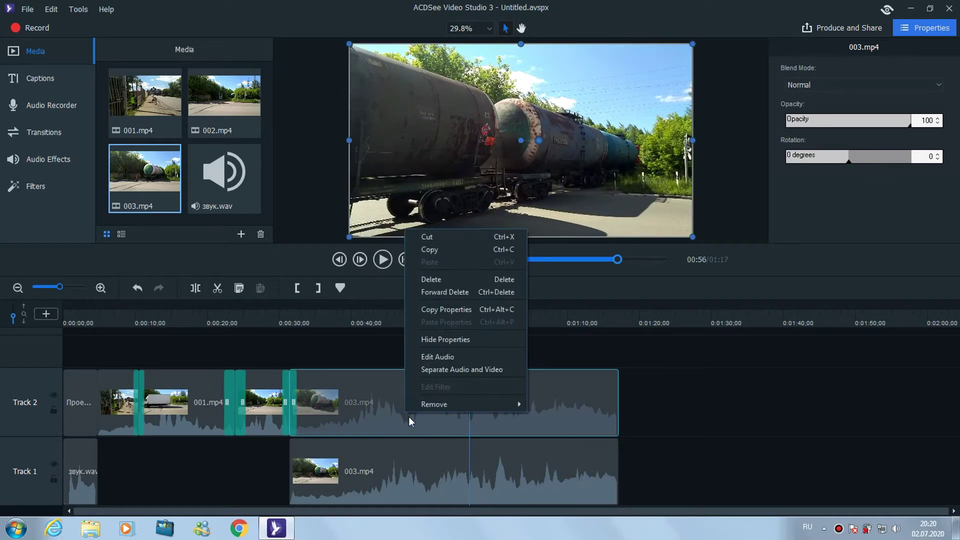
click(456, 358)
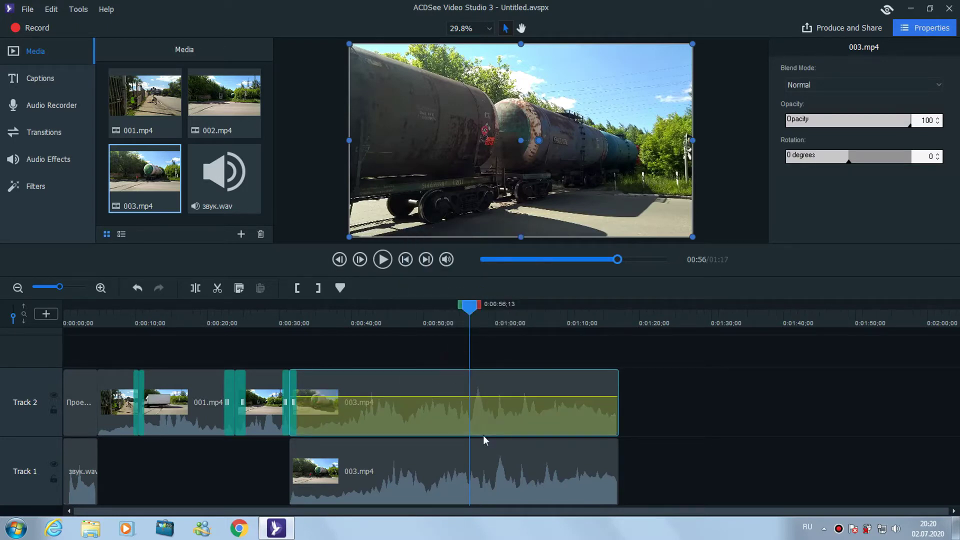
right_click(363, 402)
click(339, 394)
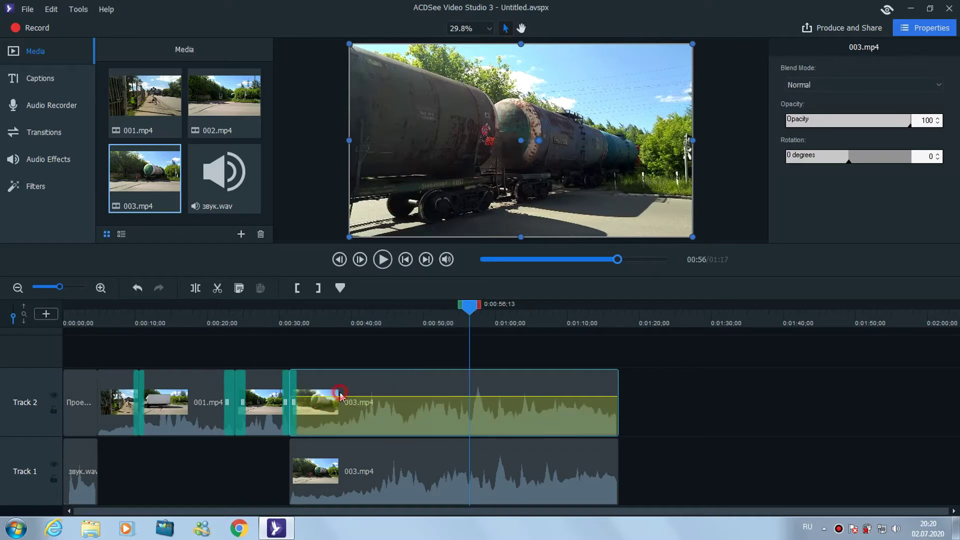
drag(353, 395, 354, 406)
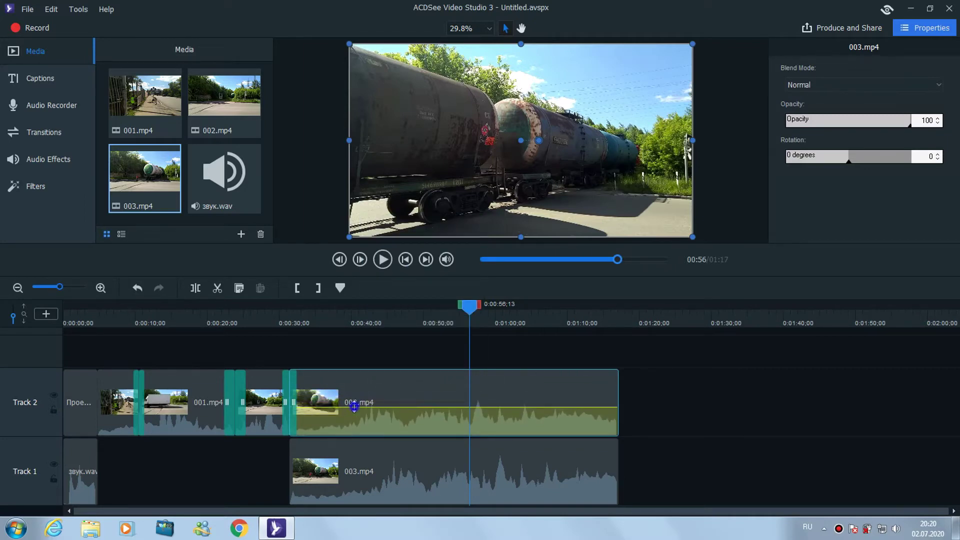
- Add three audio points to the volume line of 003.mp4 on Track 2, at about 0:40, 0:51 and 0:56
right_click(354, 406)
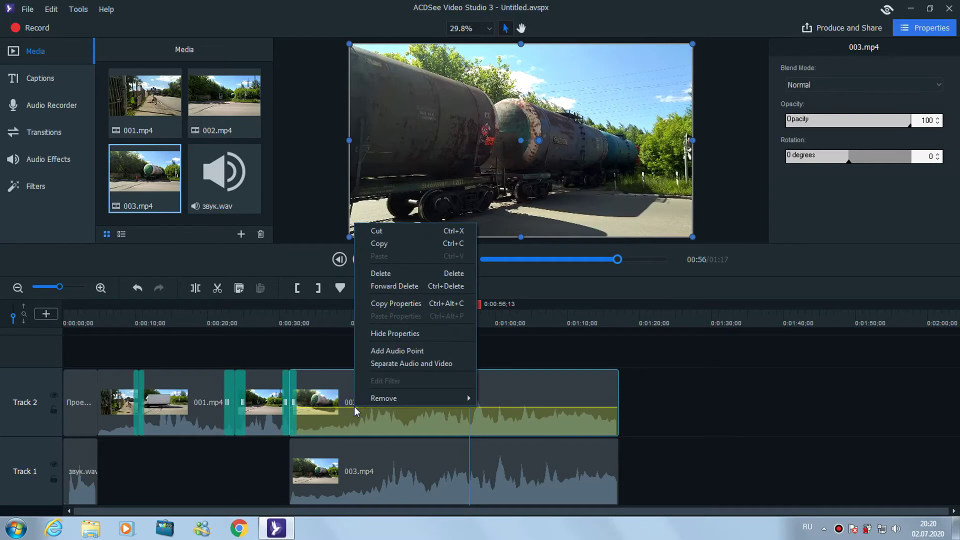
click(400, 351)
right_click(429, 409)
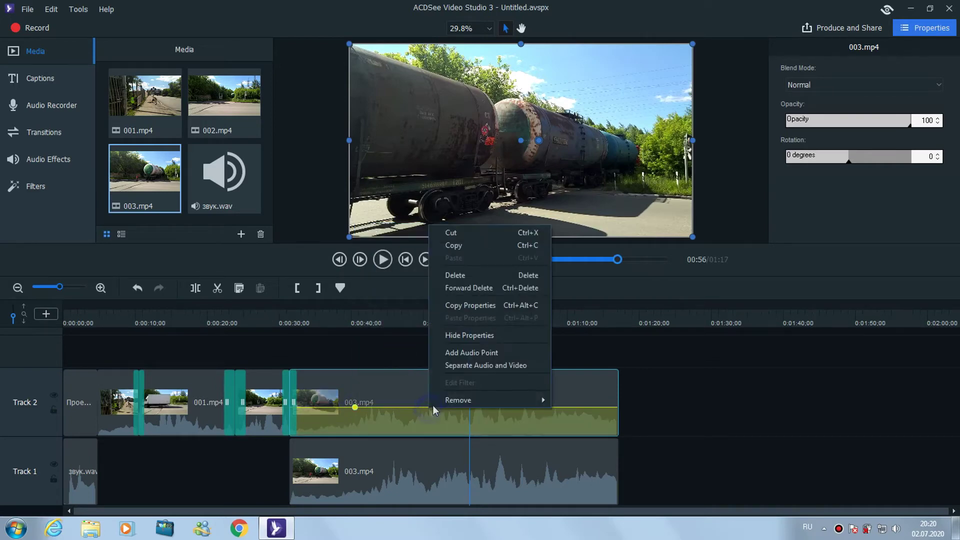
click(476, 354)
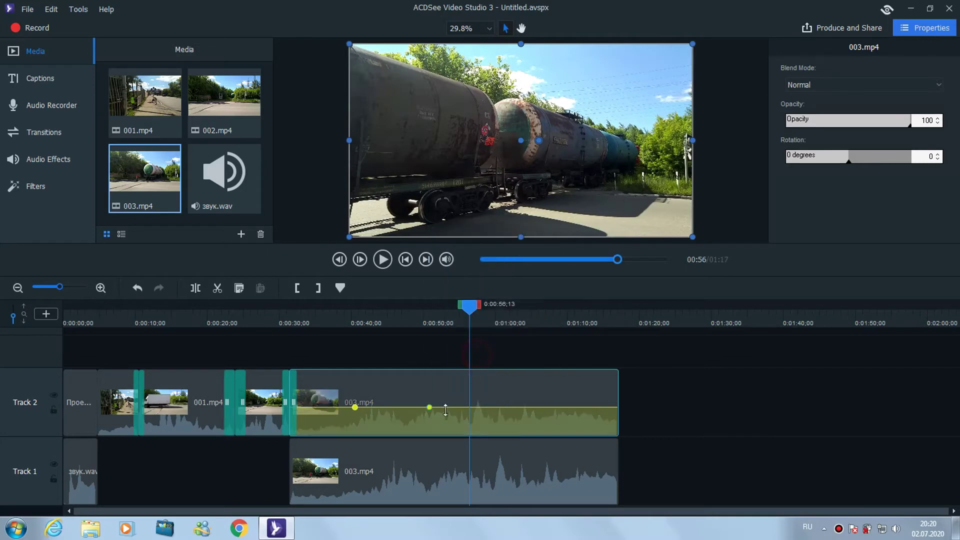
right_click(463, 407)
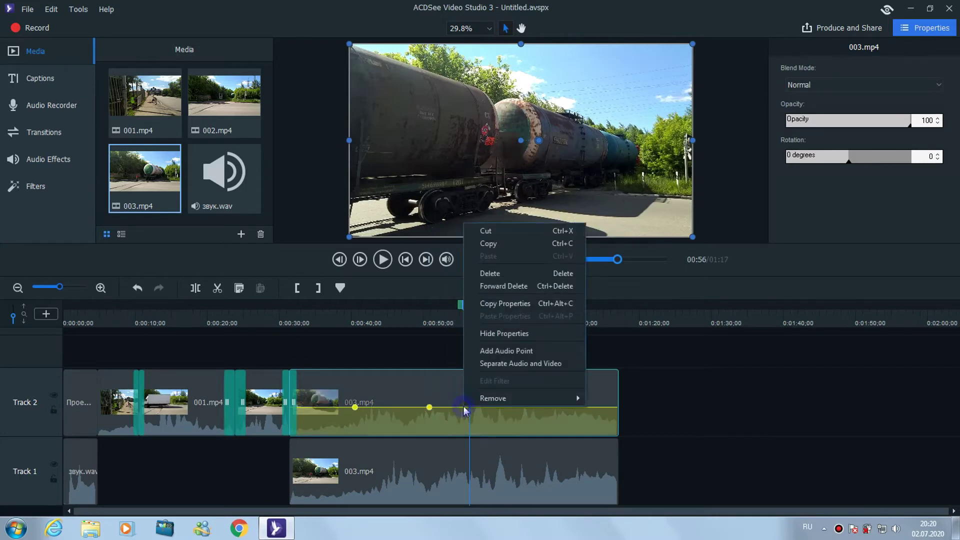
click(510, 351)
right_click(524, 411)
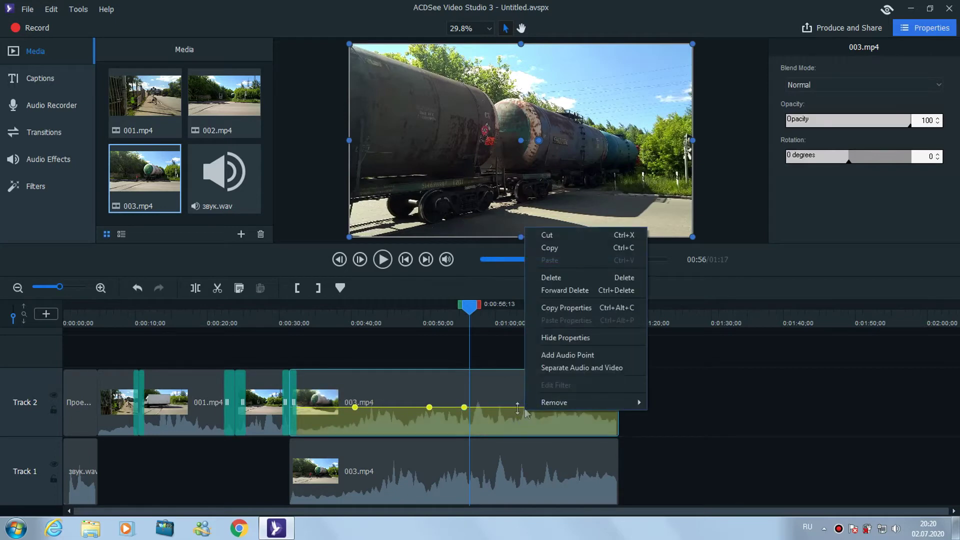
click(431, 408)
- Lower the volume between the first two audio points of 003.mp4, raise the third point, and check the sound from 0:00:32;08
drag(405, 405, 370, 422)
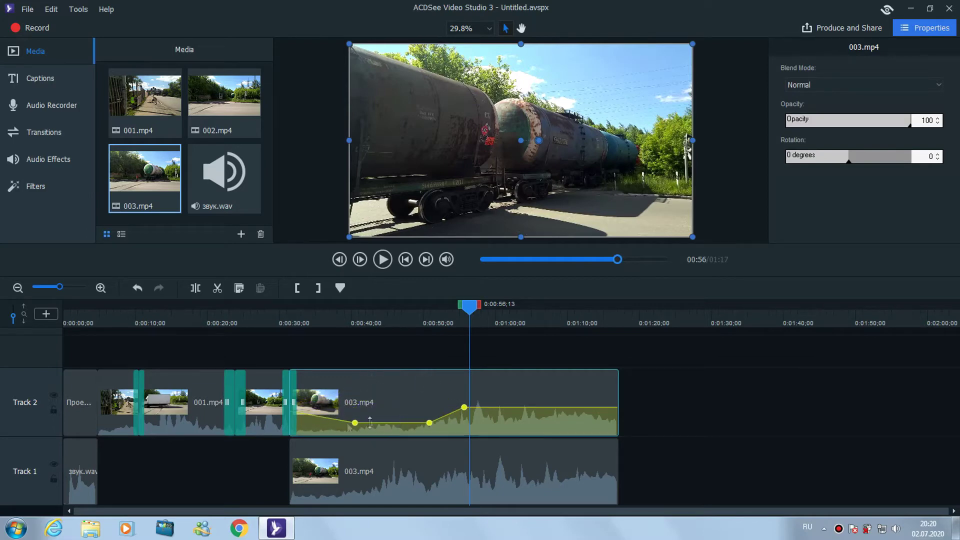
drag(463, 409, 464, 391)
drag(469, 306, 295, 307)
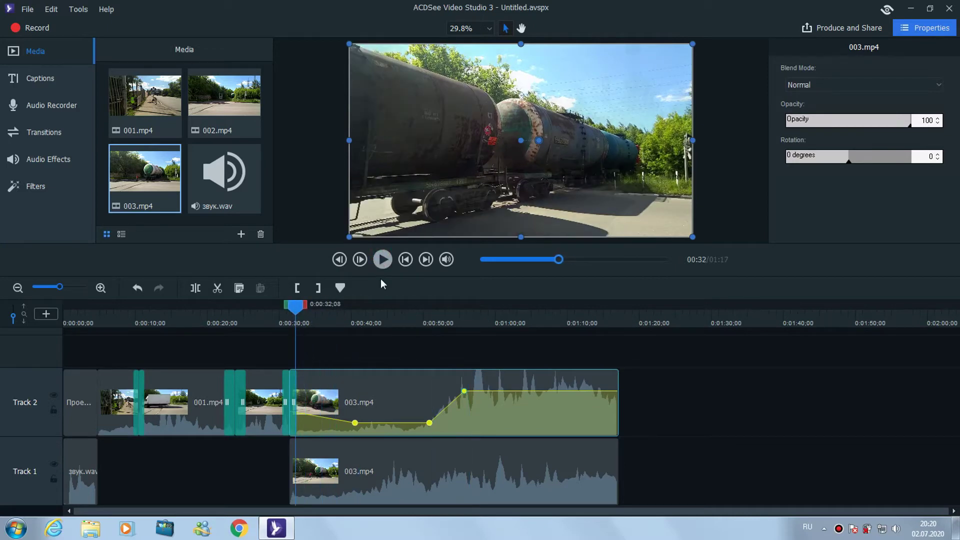
drag(414, 310, 345, 314)
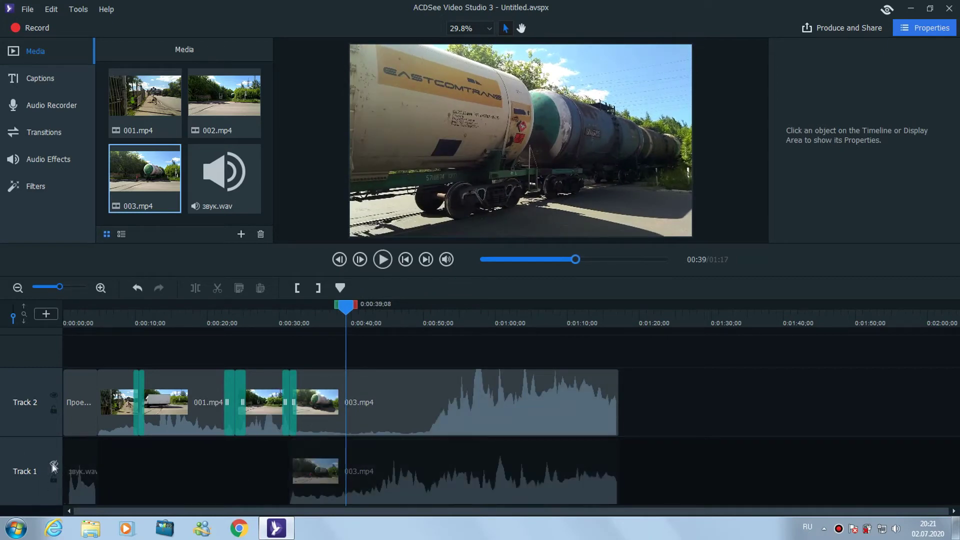
- Delete the 003.mp4 clip from Track 1 and play the project from 0:00:37;13
click(374, 467)
key(Delete)
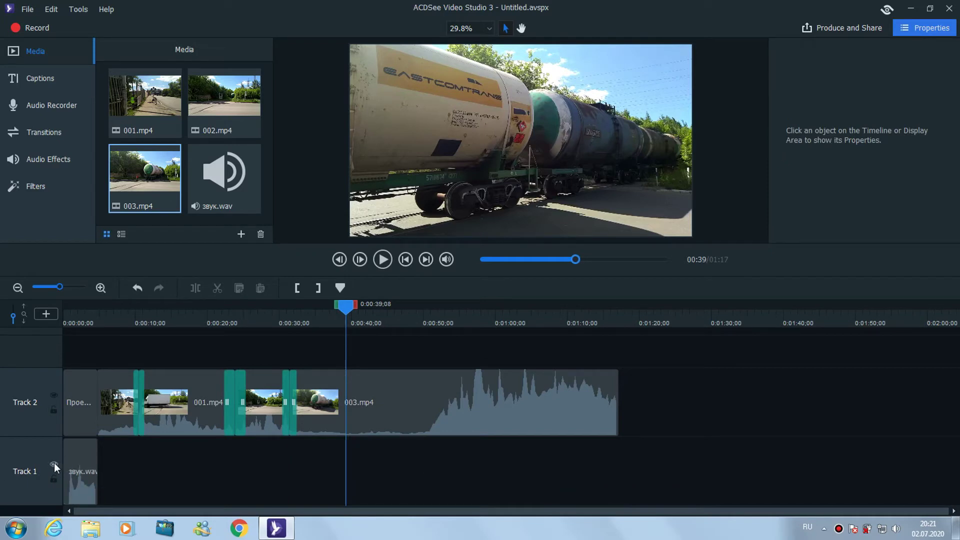
click(337, 309)
drag(337, 309, 332, 310)
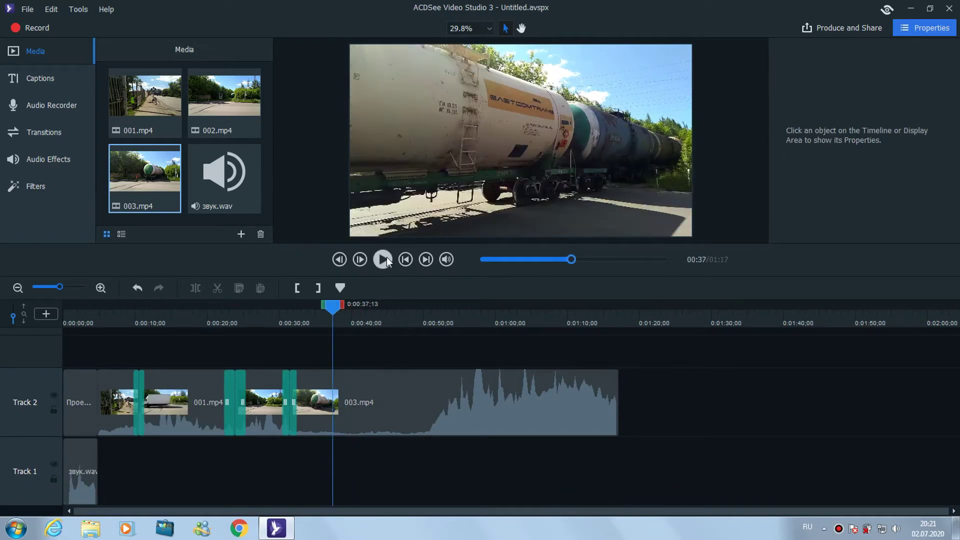
key(space)
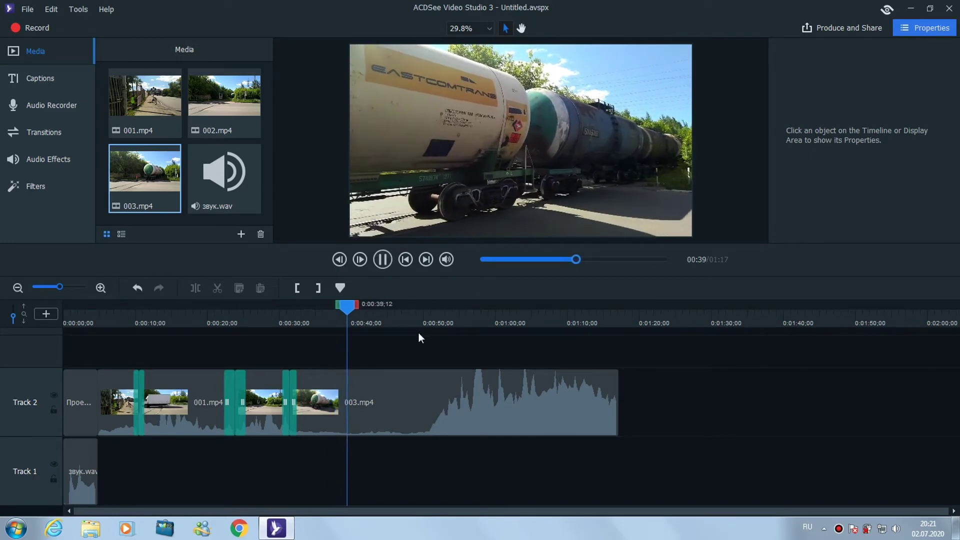
- Move the second audio point of 003.mp4 earlier to about 0:48 and raise its volume, and play back the change
right_click(433, 399)
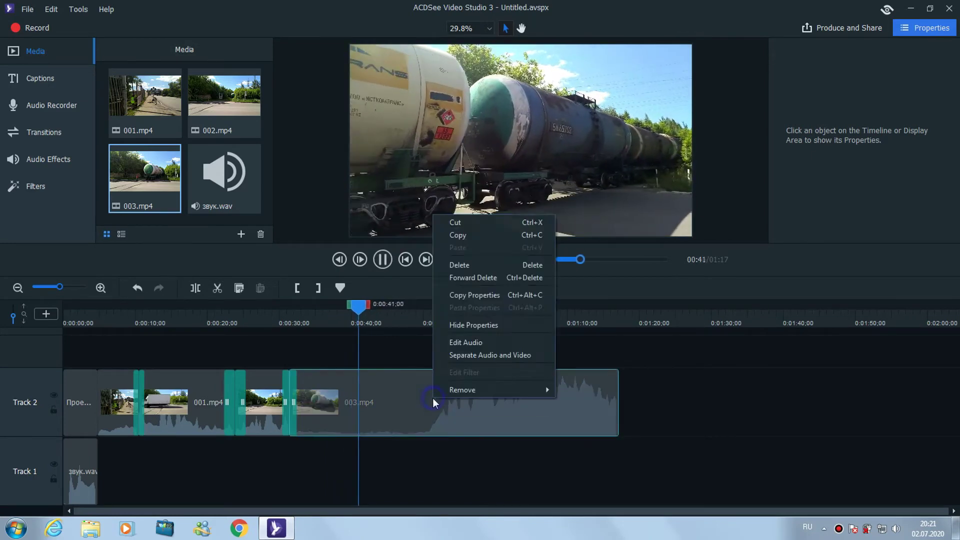
click(494, 342)
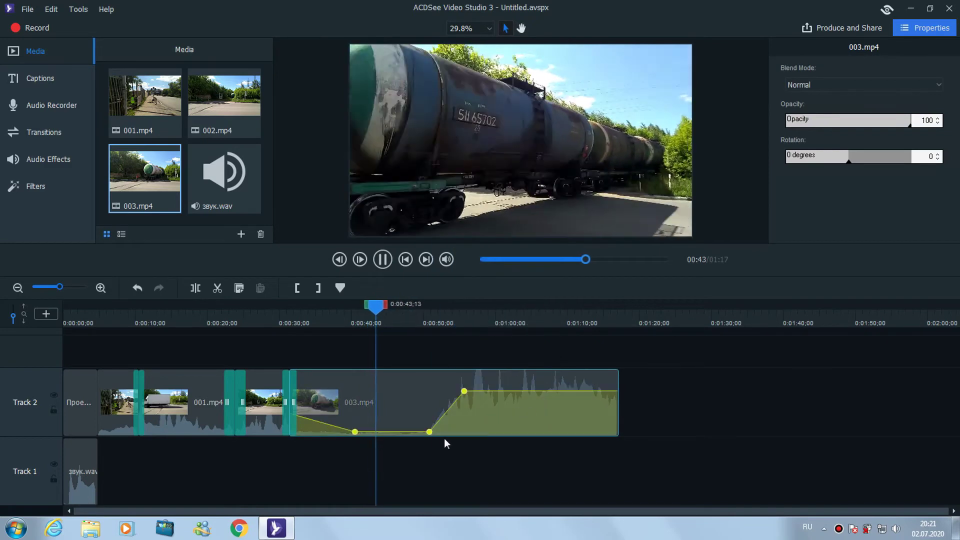
drag(429, 431, 408, 414)
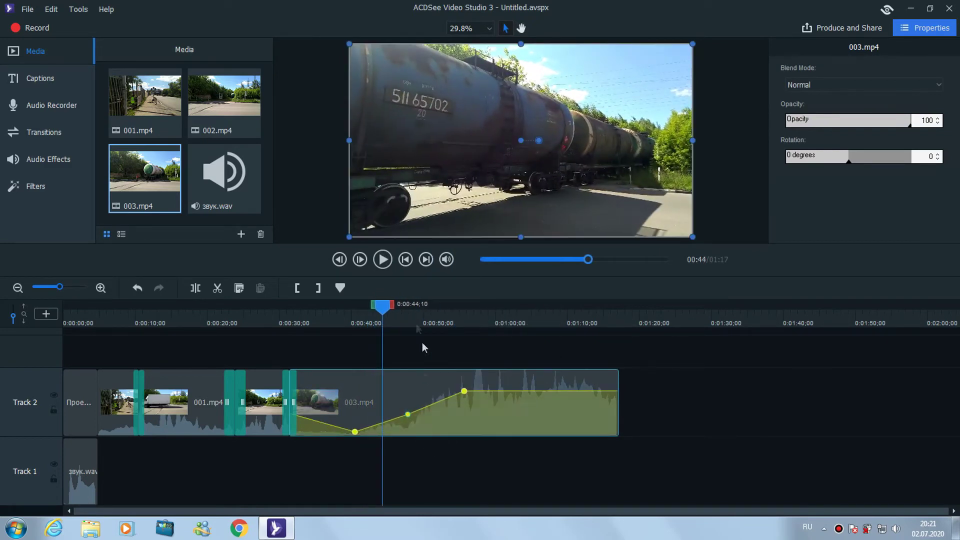
click(384, 259)
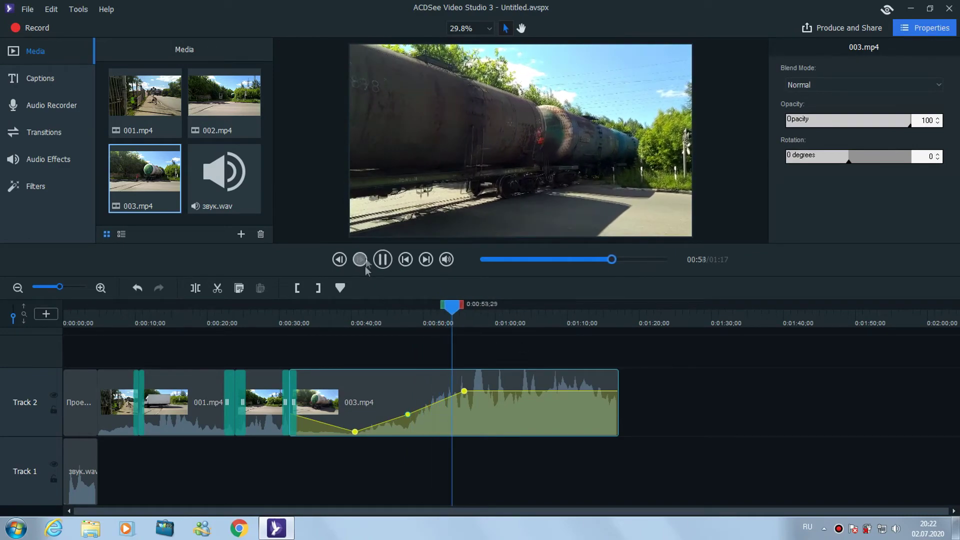
click(383, 259)
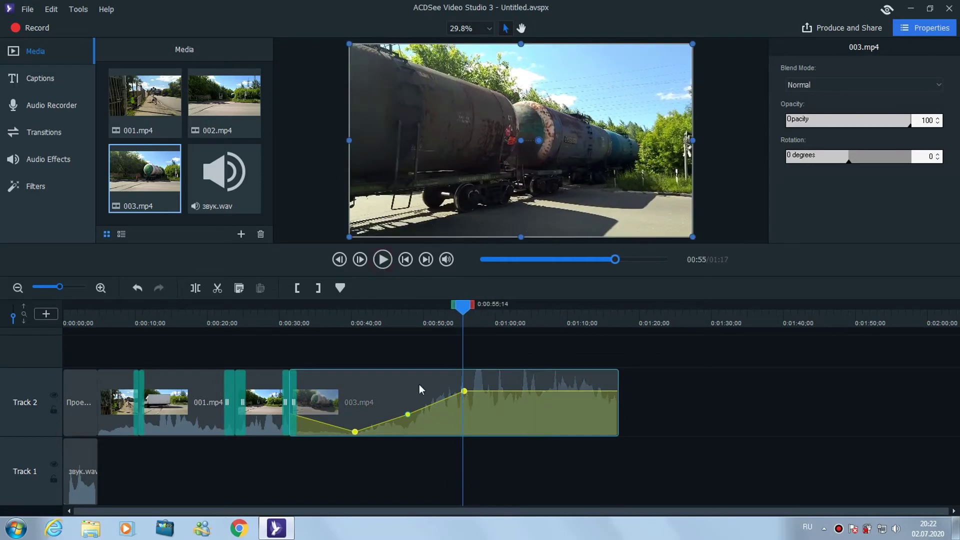
- Separate the audio from the video of the 003.mp4 and 002.mp4 clips on Track 2
right_click(403, 383)
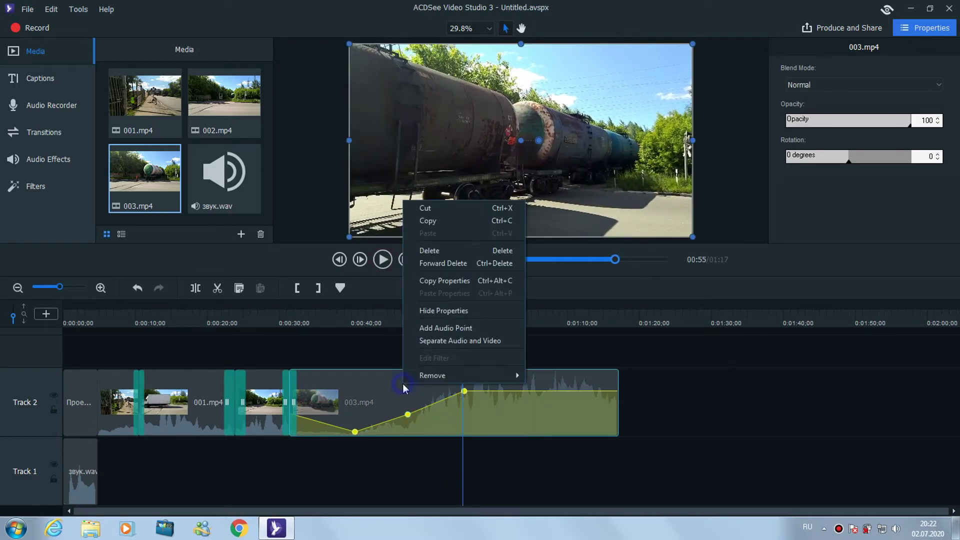
click(466, 343)
click(466, 342)
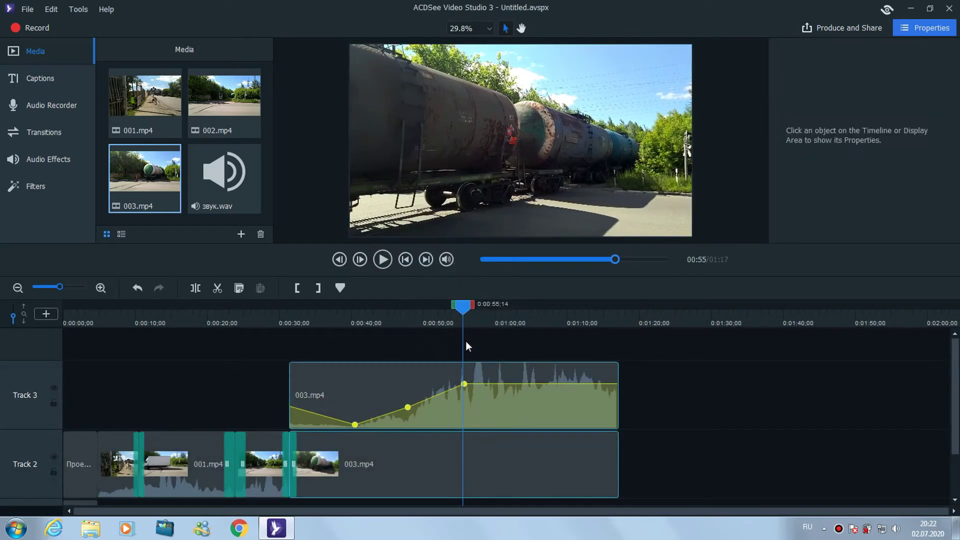
click(260, 461)
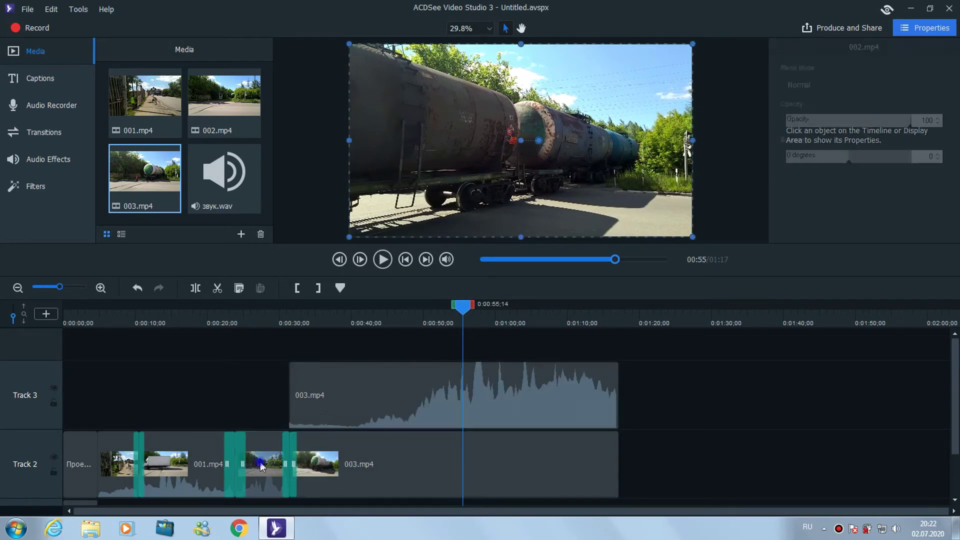
right_click(259, 461)
click(311, 419)
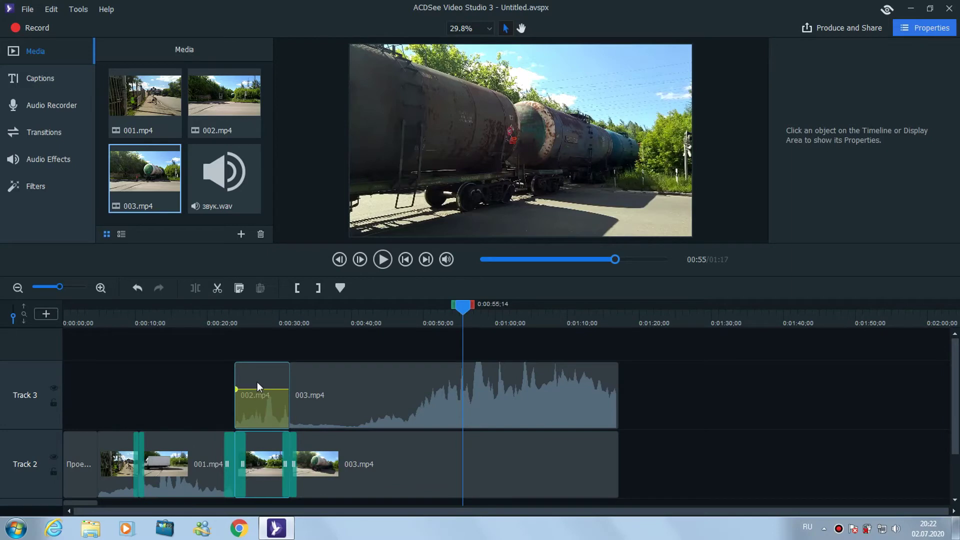
- Try moving the separated 002.mp4 audio down onto Track 2 and shifting the 003.mp4 audio along Track 3
drag(257, 384, 261, 462)
click(389, 405)
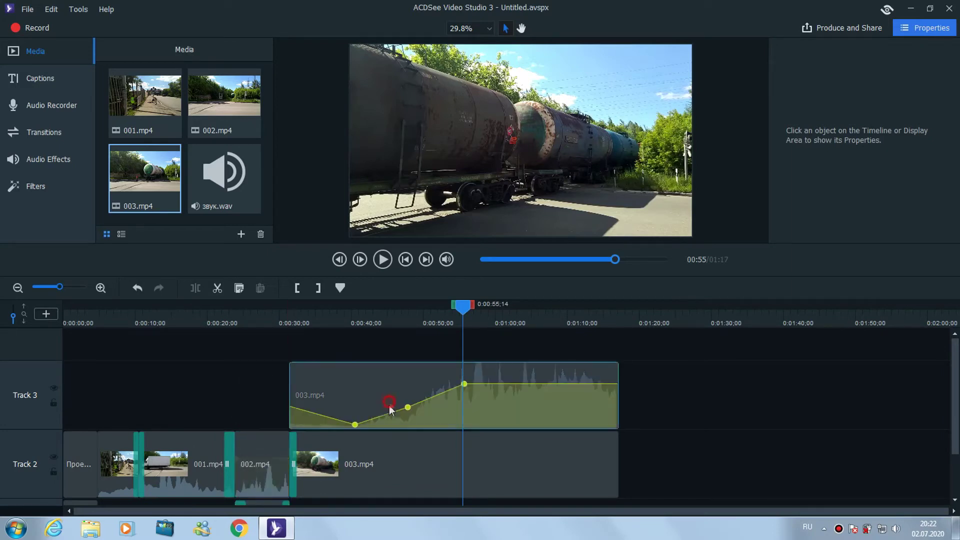
drag(389, 481, 399, 436)
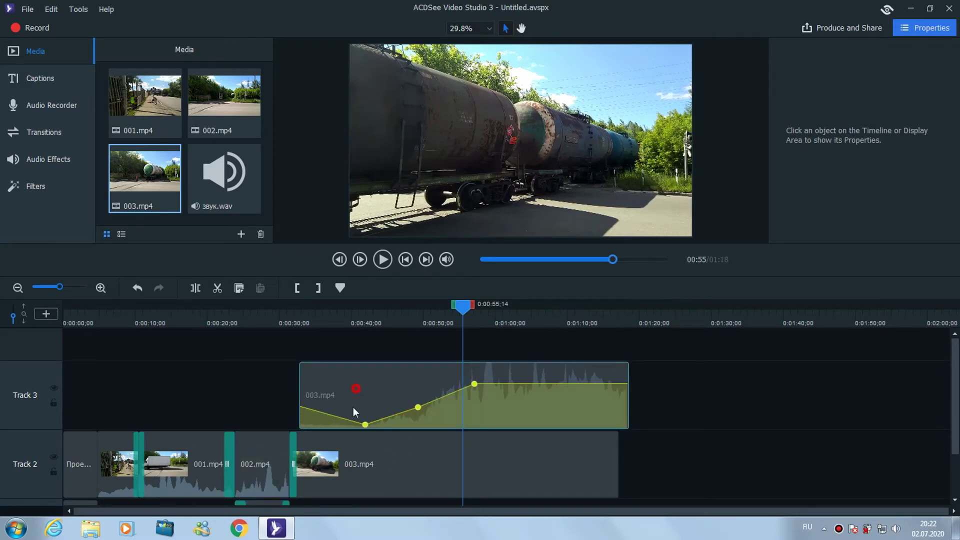
mouse_move(353, 407)
mouse_down()
mouse_move(347, 496)
mouse_move(343, 419)
mouse_up()
drag(385, 386, 364, 391)
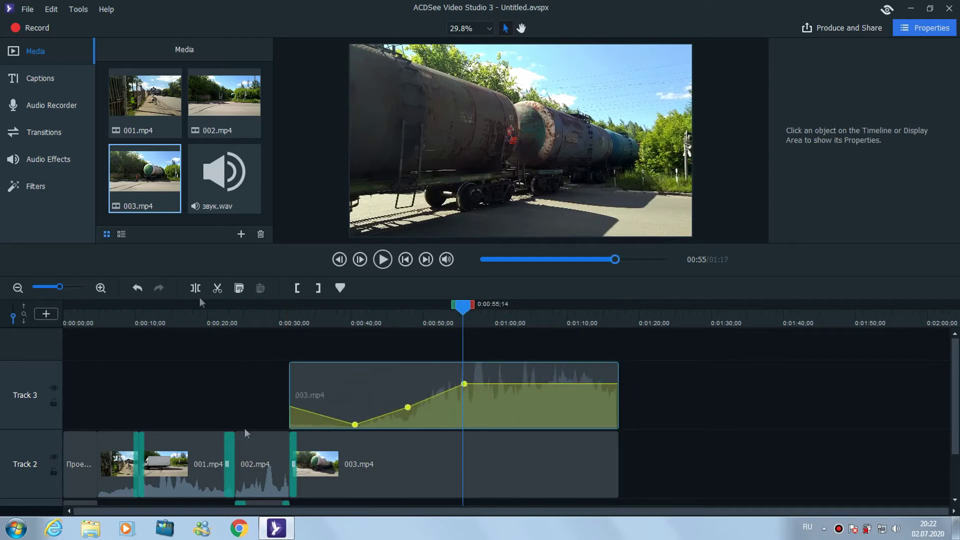
- Undo the moves of the separated 002.mp4 and 003.mp4 audio clips
click(138, 289)
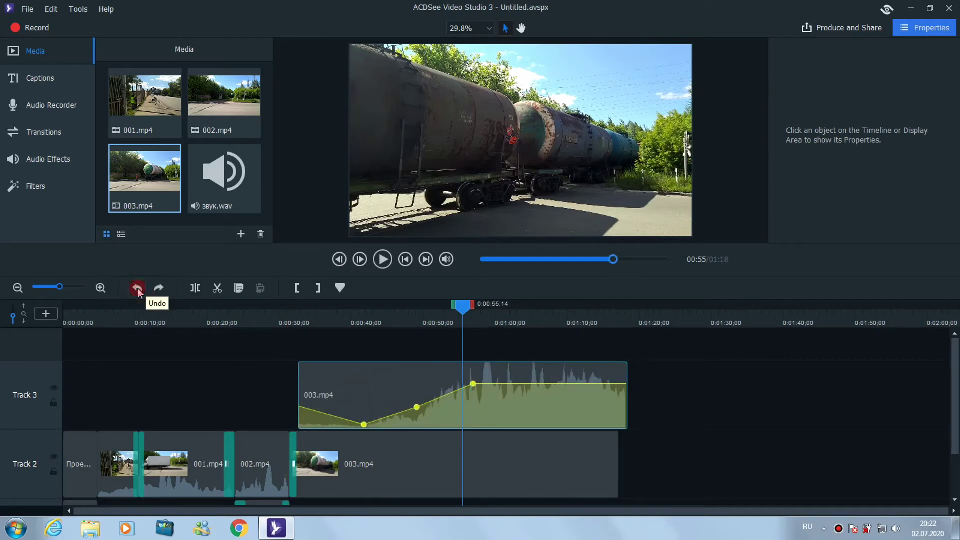
click(138, 289)
click(138, 289)
click(138, 289)
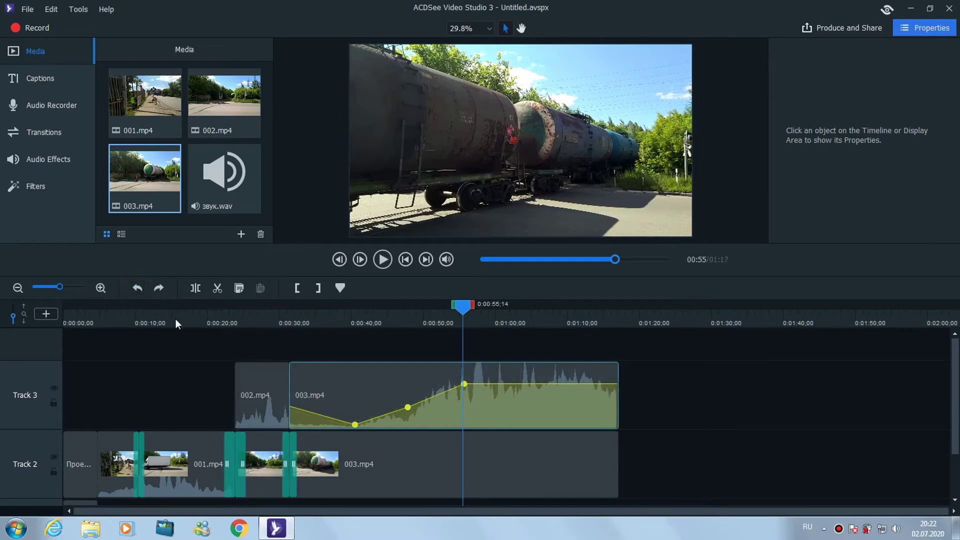
click(265, 388)
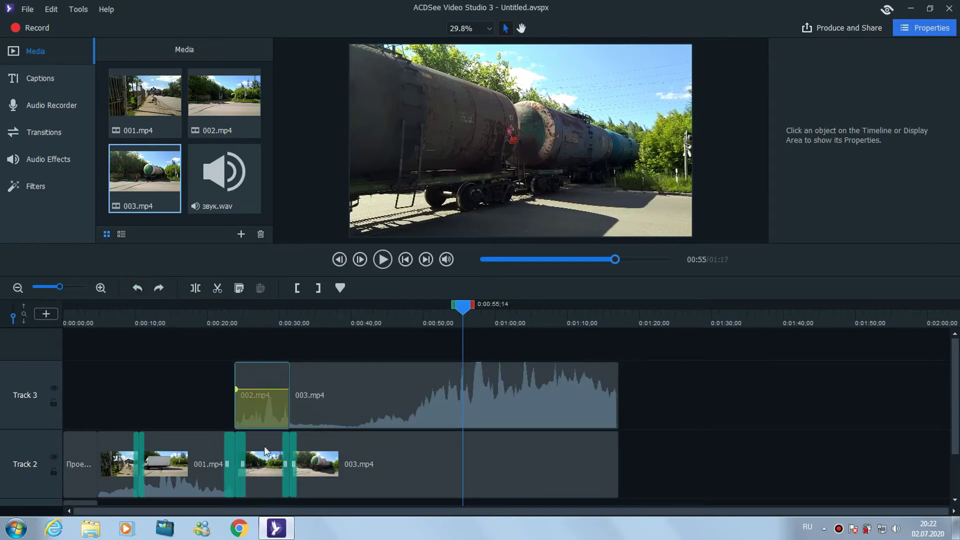
click(374, 344)
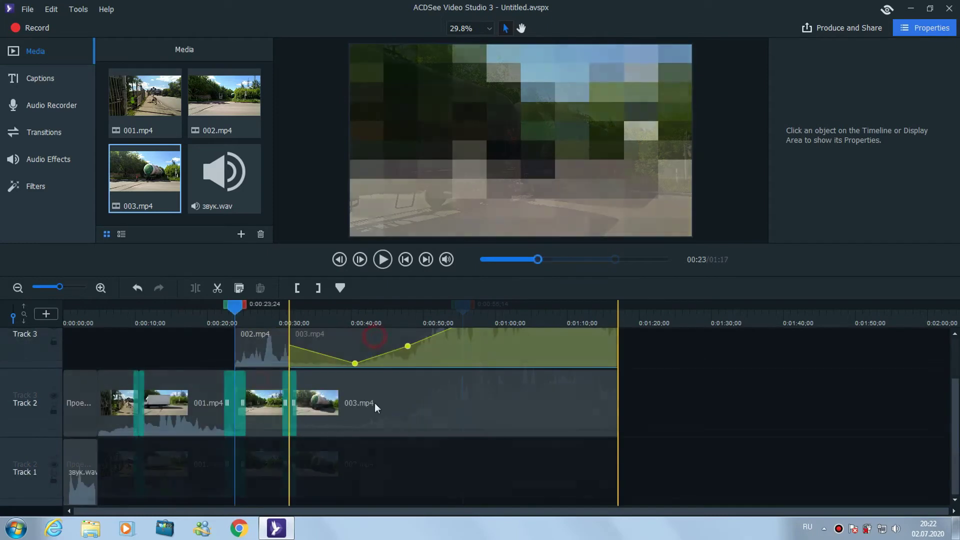
drag(374, 410, 375, 409)
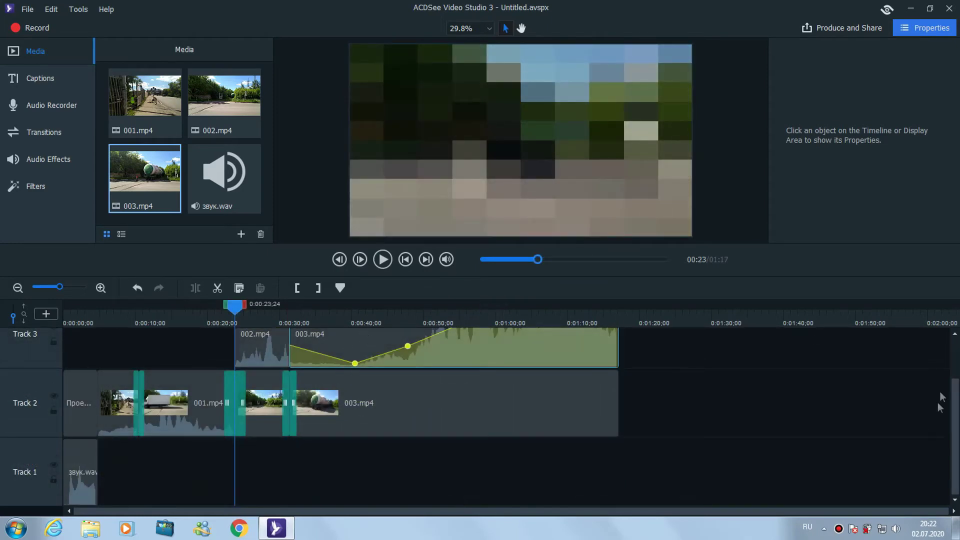
scroll(955, 406, up, 1)
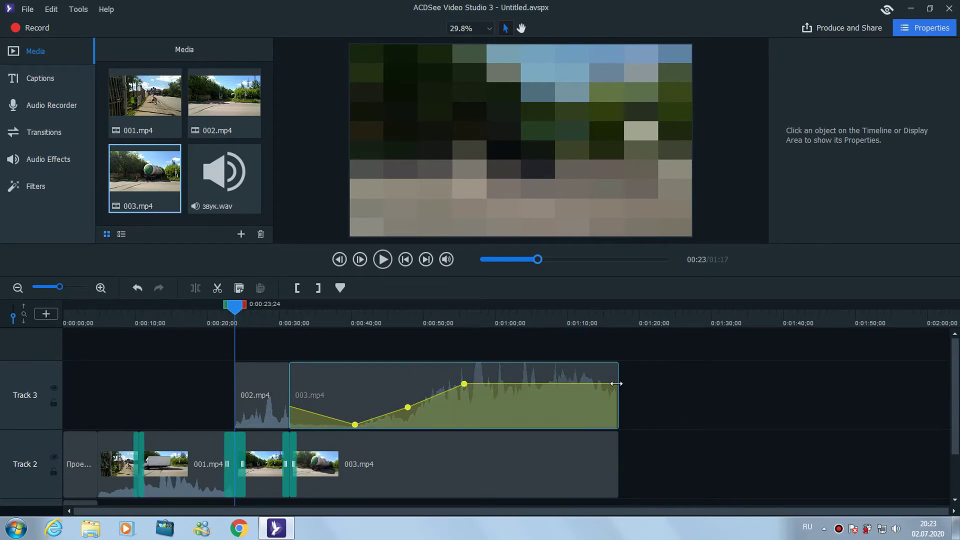
- Extend the end of the 003.mp4 video on Track 2 to about 0:01:43, past the end of its audio
click(613, 458)
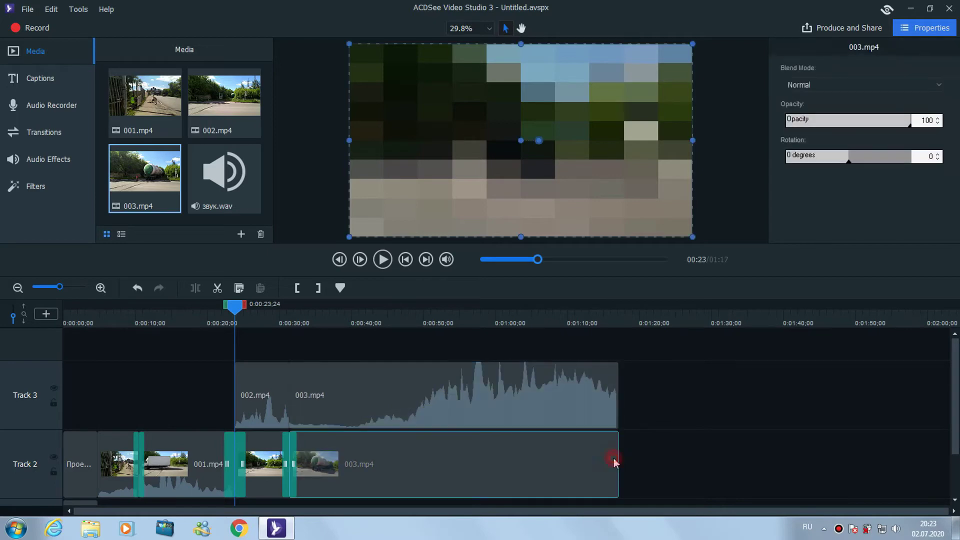
drag(618, 459, 744, 458)
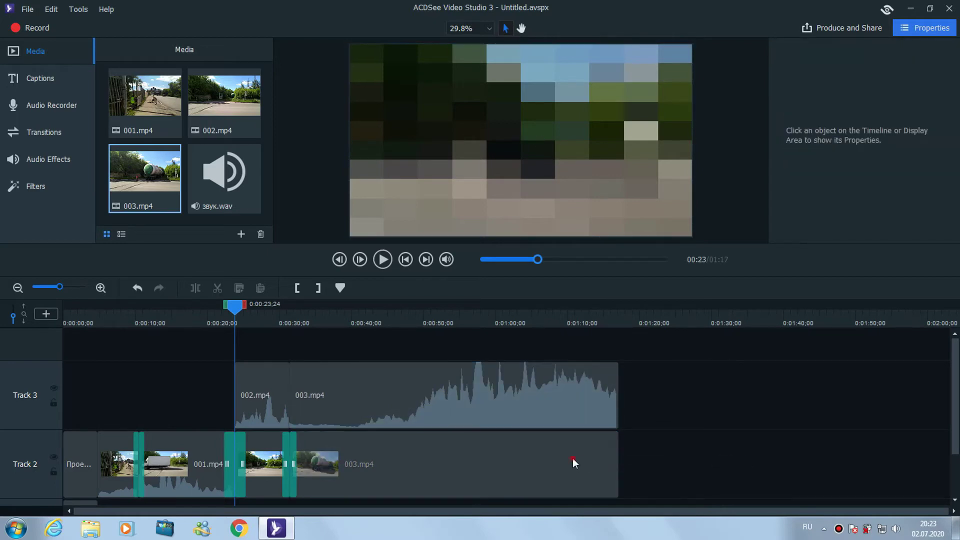
click(572, 458)
drag(615, 459, 802, 457)
click(656, 457)
click(638, 400)
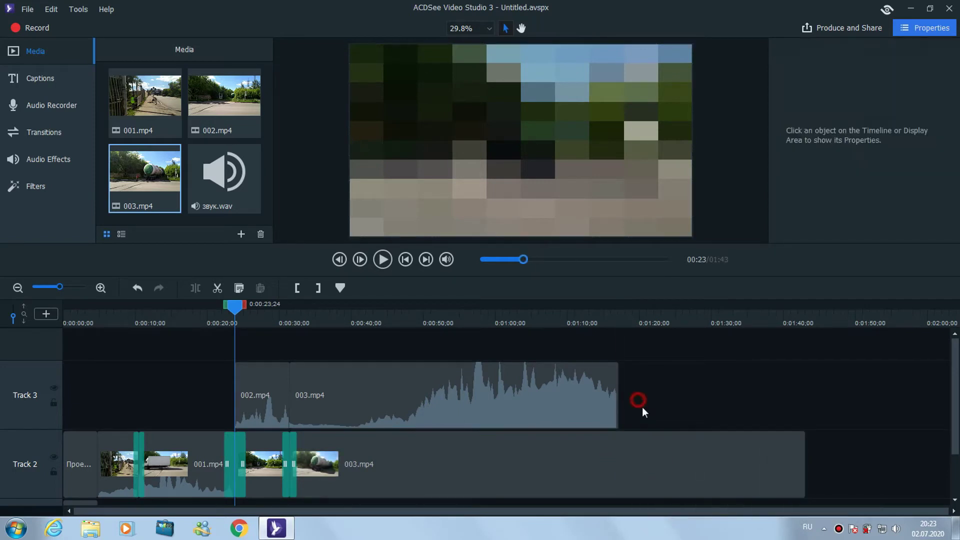
- Split the 003.mp4 video at 0:01:17;25 to delete the excess part, and trim the remaining clip to the end of its audio
drag(658, 346, 627, 350)
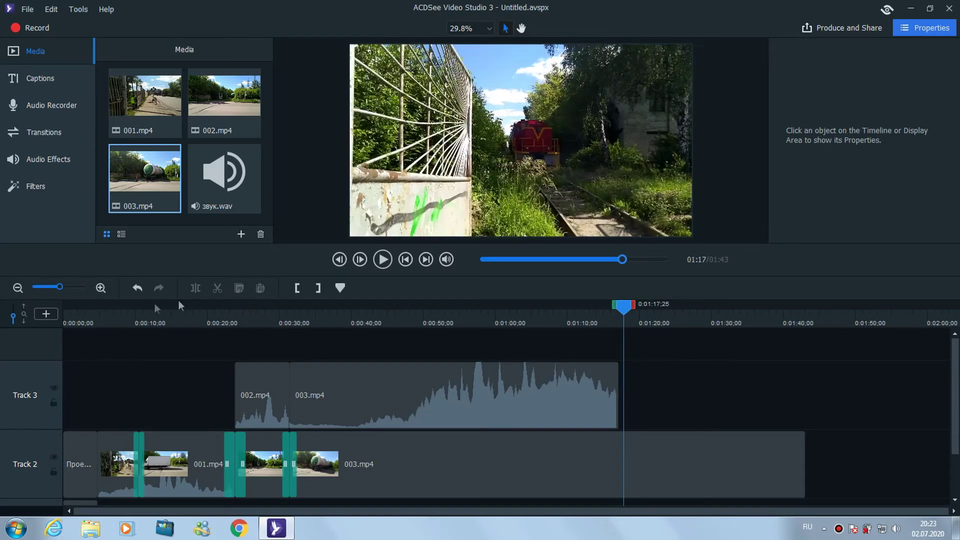
click(667, 469)
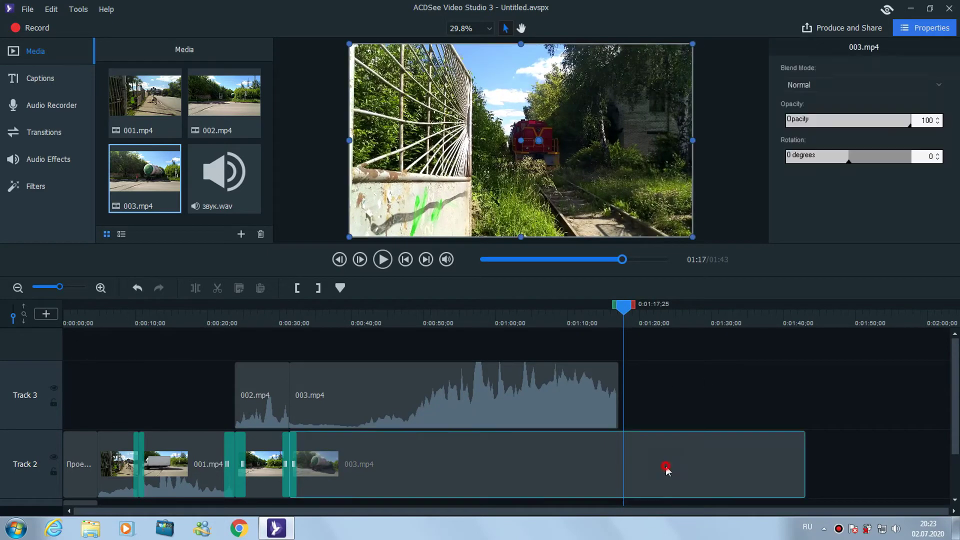
click(195, 289)
drag(684, 464, 715, 464)
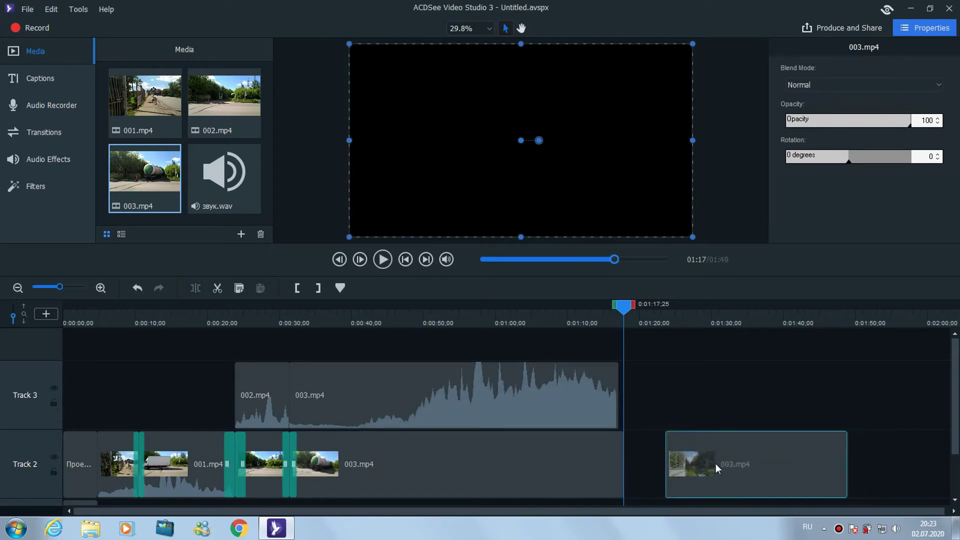
right_click(761, 478)
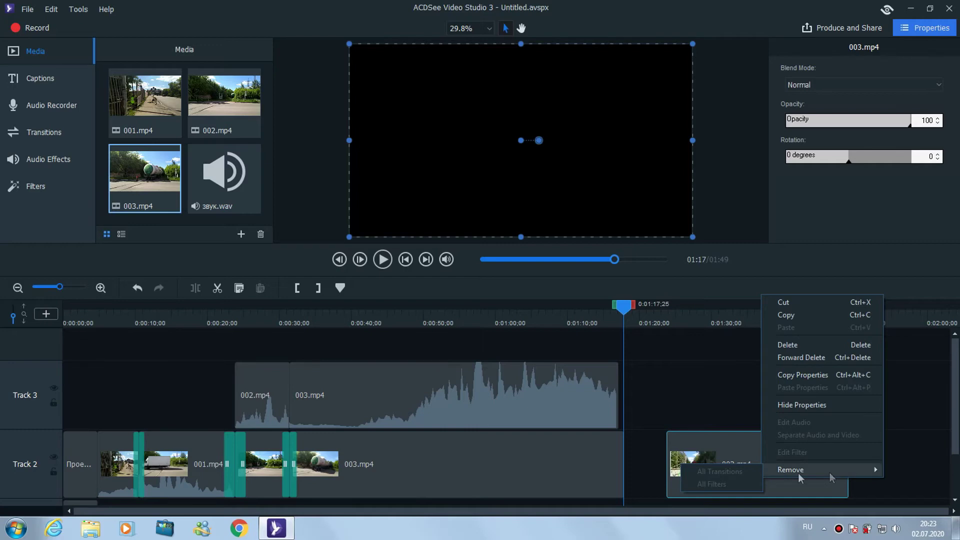
click(805, 345)
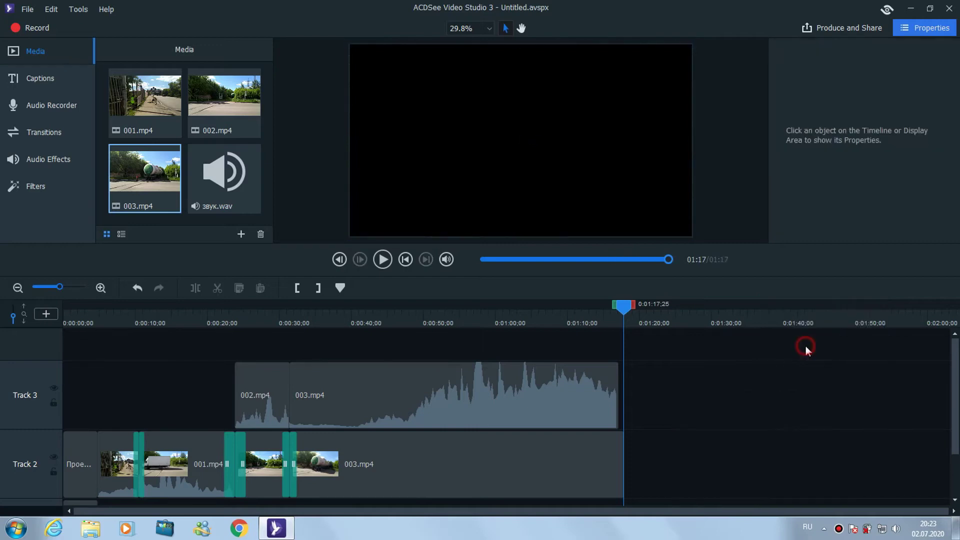
click(611, 460)
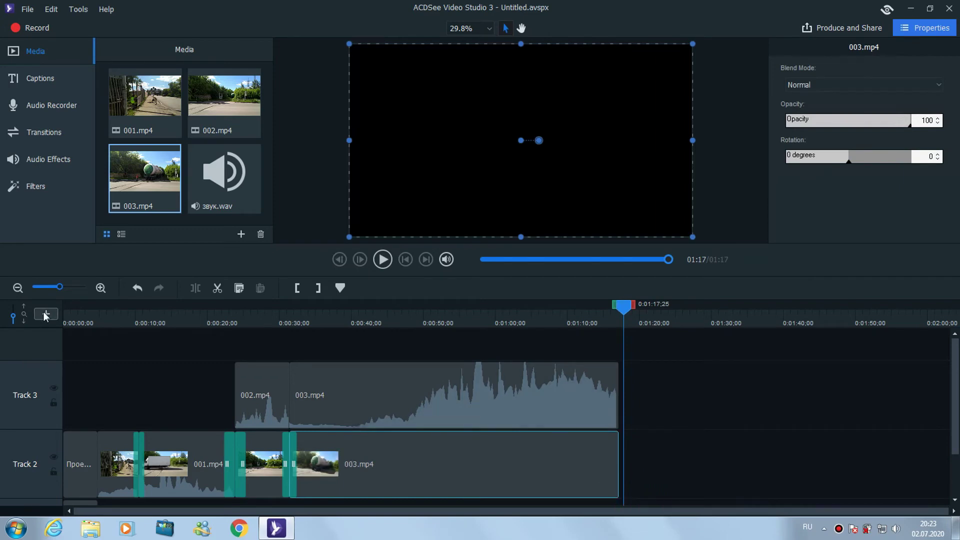
- Apply a Fade In to the 001.mp4 clip on Track 2 and a Fade Out to the 003.mp4 audio on Track 3
click(42, 160)
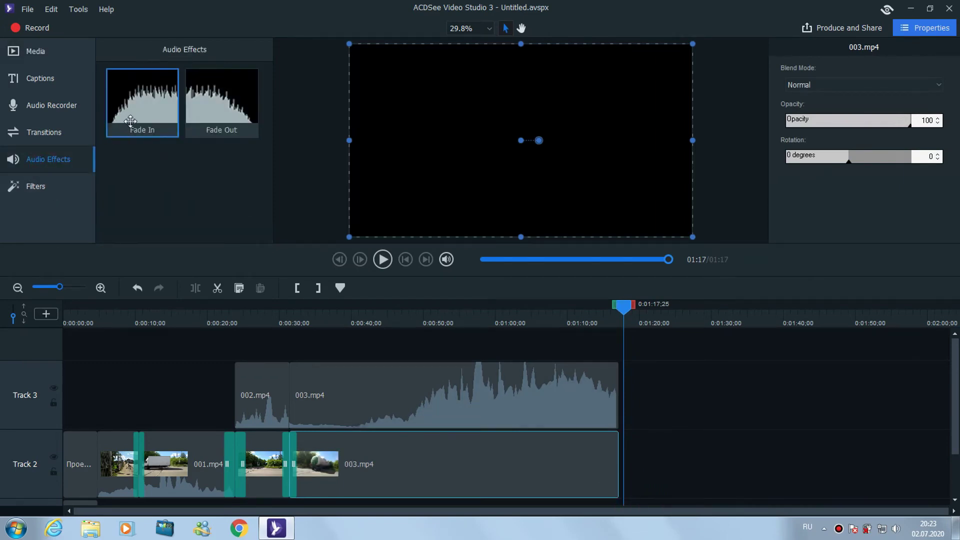
drag(129, 121, 117, 463)
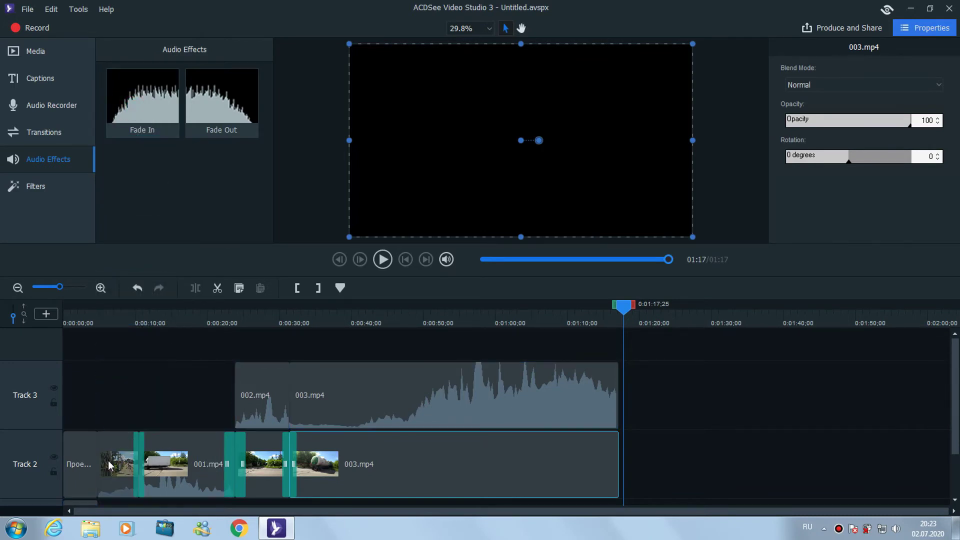
drag(210, 113, 585, 390)
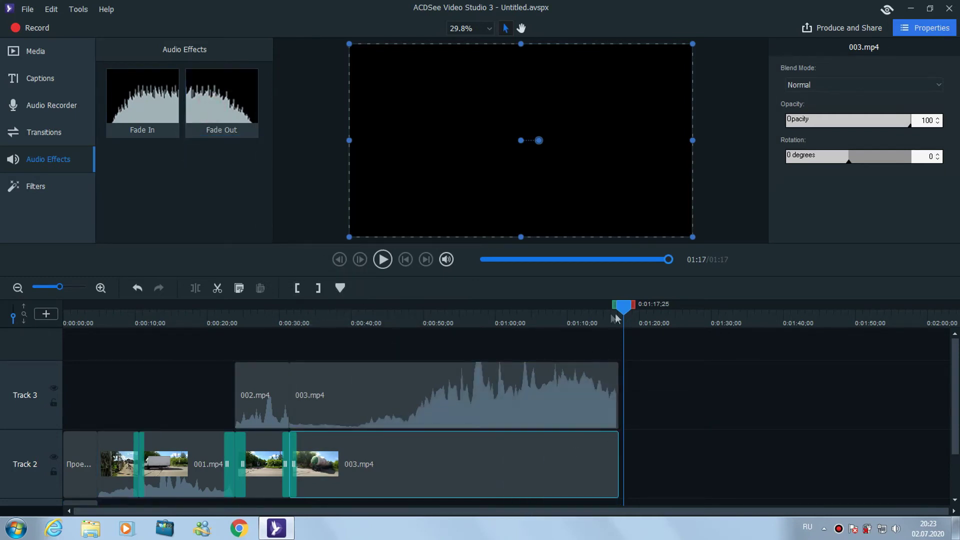
- Play the end of the project from 0:01:12;28 and examine the volume line of the 003.mp4 audio on Track 3
drag(623, 311, 588, 314)
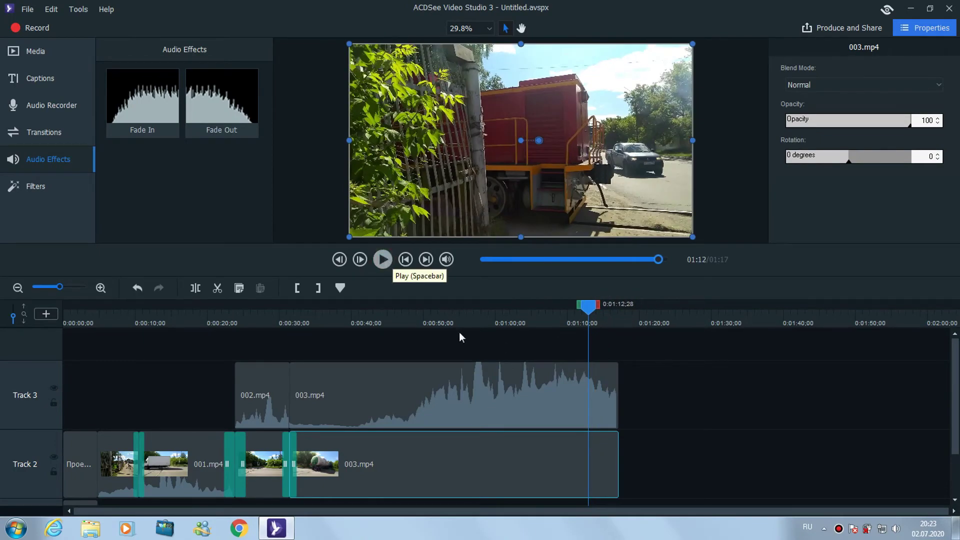
key(space)
click(482, 404)
right_click(480, 401)
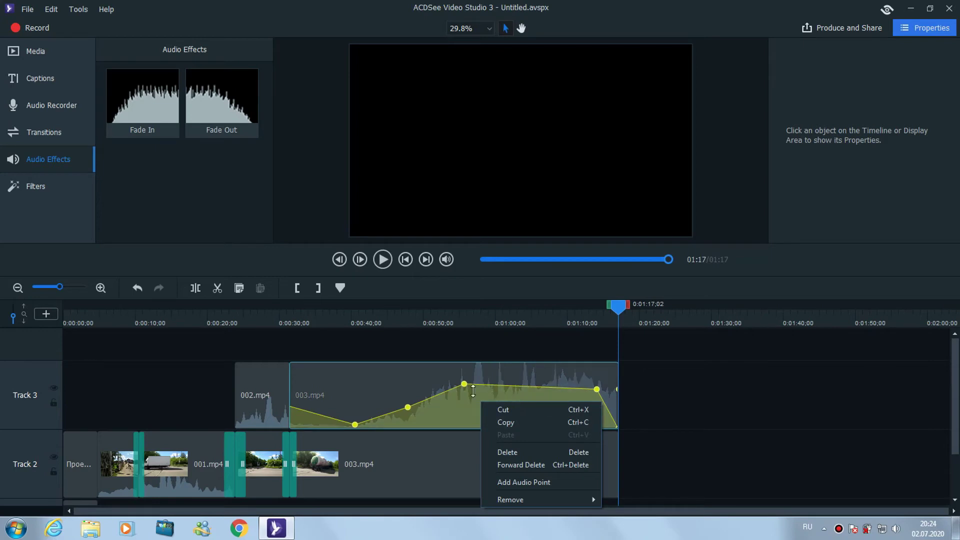
click(502, 375)
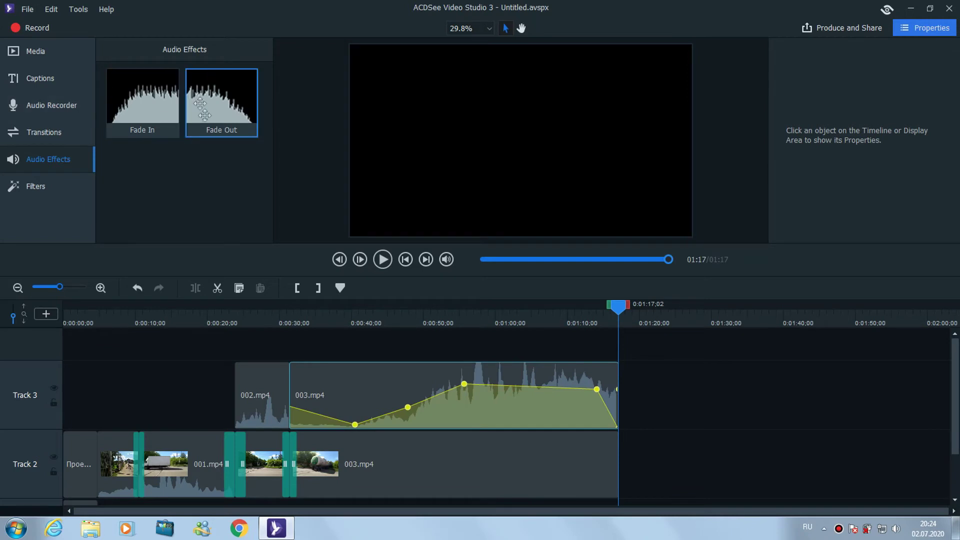
- Try the RGB filter on the 003.mp4 video on Track 2, check its settings, and undo it
click(59, 181)
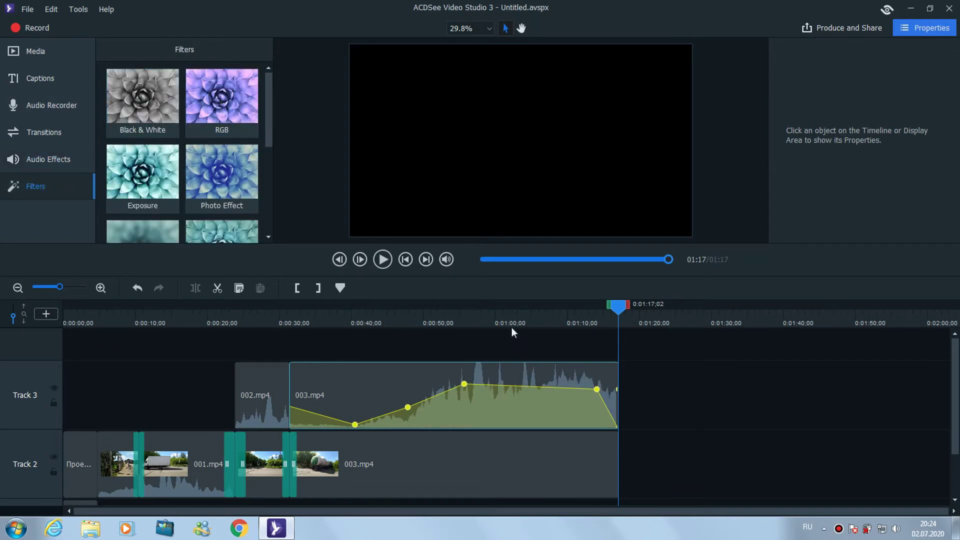
drag(616, 309, 401, 309)
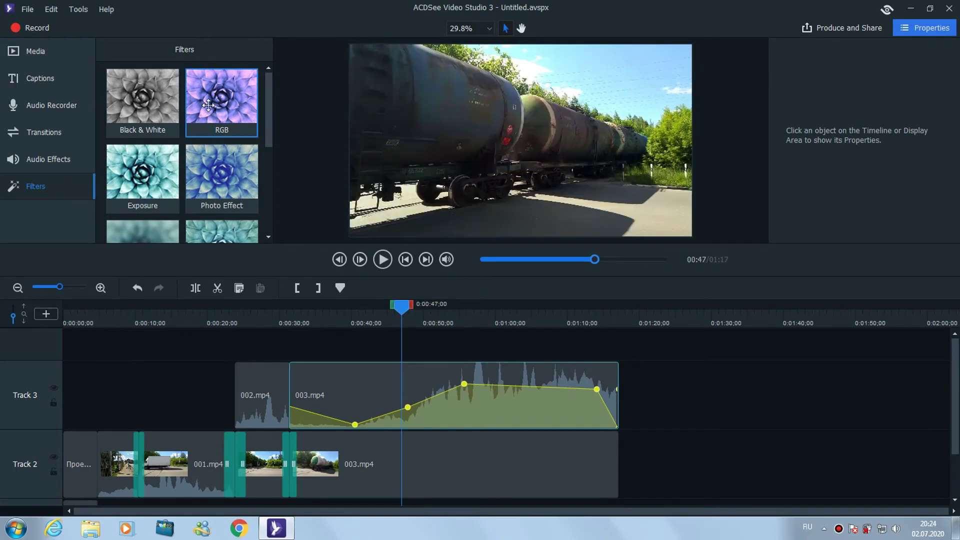
drag(211, 110, 453, 465)
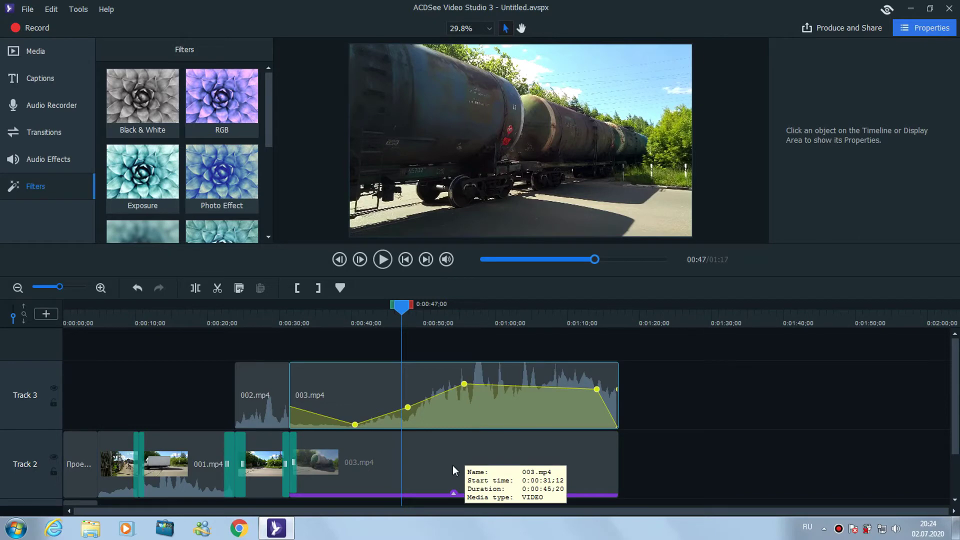
click(451, 493)
click(453, 493)
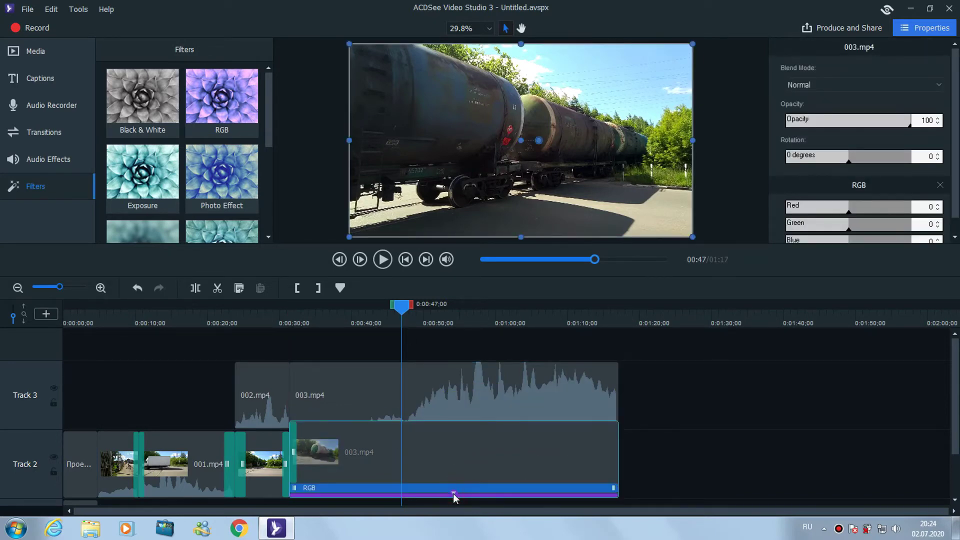
drag(400, 310, 339, 310)
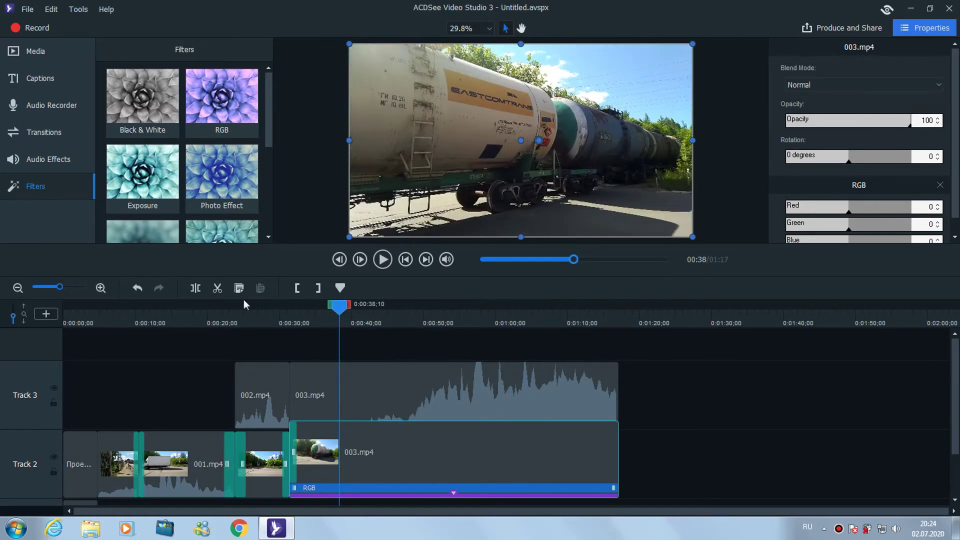
click(138, 289)
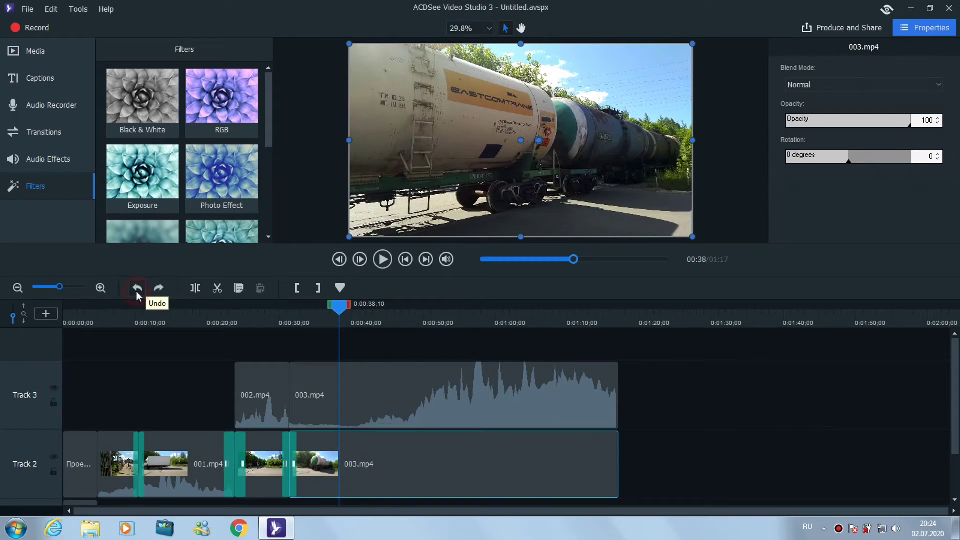
- Apply the Photo Effect filter to the 003.mp4 video on Track 2
drag(265, 128, 265, 152)
drag(214, 117, 408, 473)
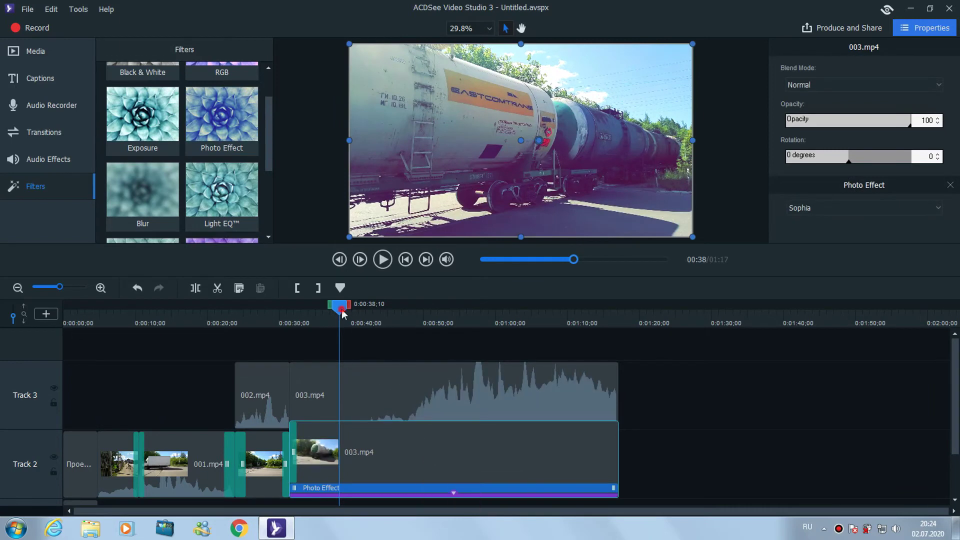
- Compare the Photo Effect presets on the 003.mp4 video, set the effect to Mono, and preview it at 0:00:34;13
drag(343, 313, 403, 310)
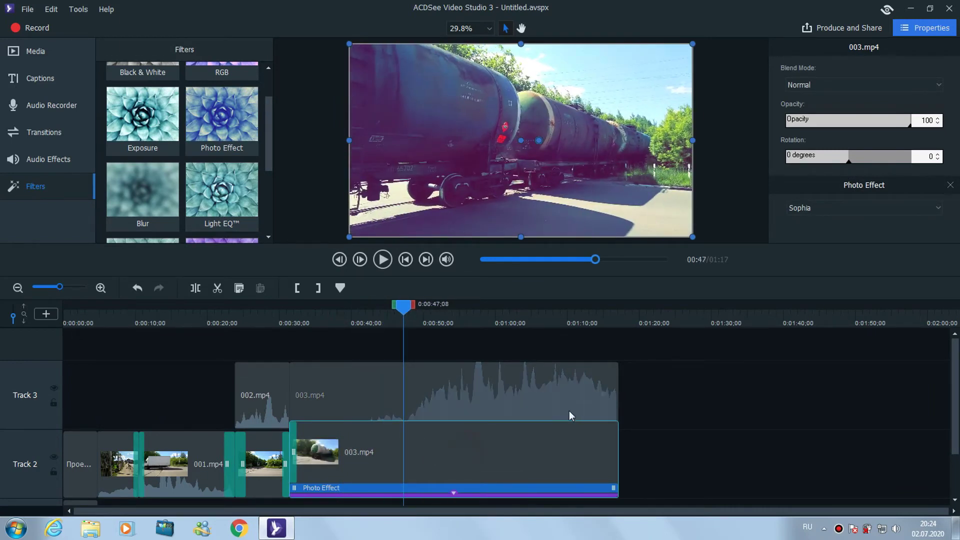
click(937, 209)
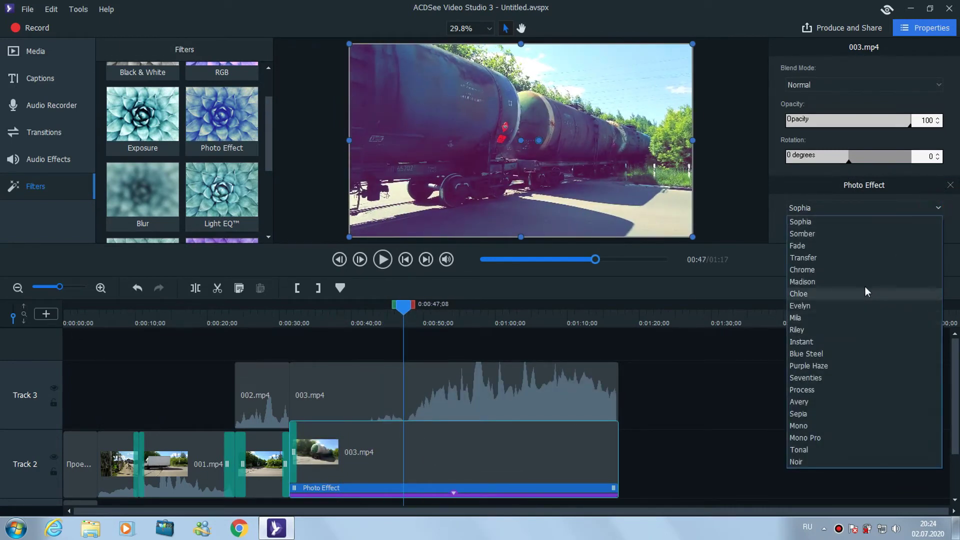
click(864, 271)
key(Down)
key(Down)
key(Down)
key(Down)
key(Down)
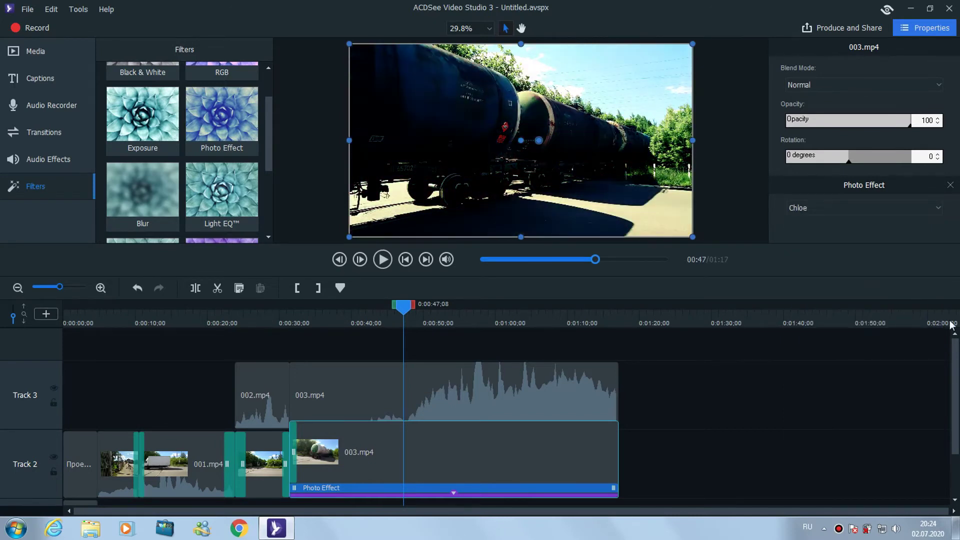
key(Down)
key(Down)
key(Down)
key(Down)
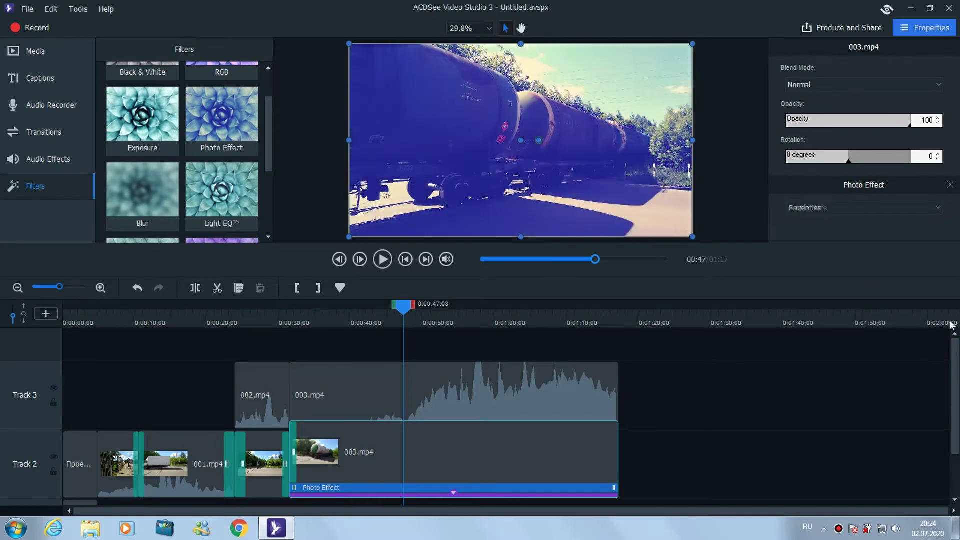
key(Down)
key(Down)
key(Down)
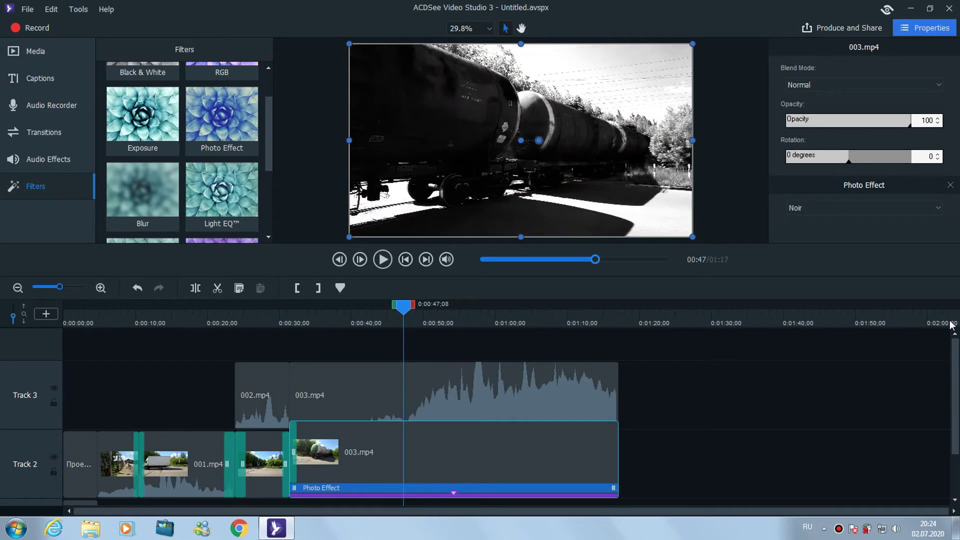
key(Up)
key(Up)
key(Up)
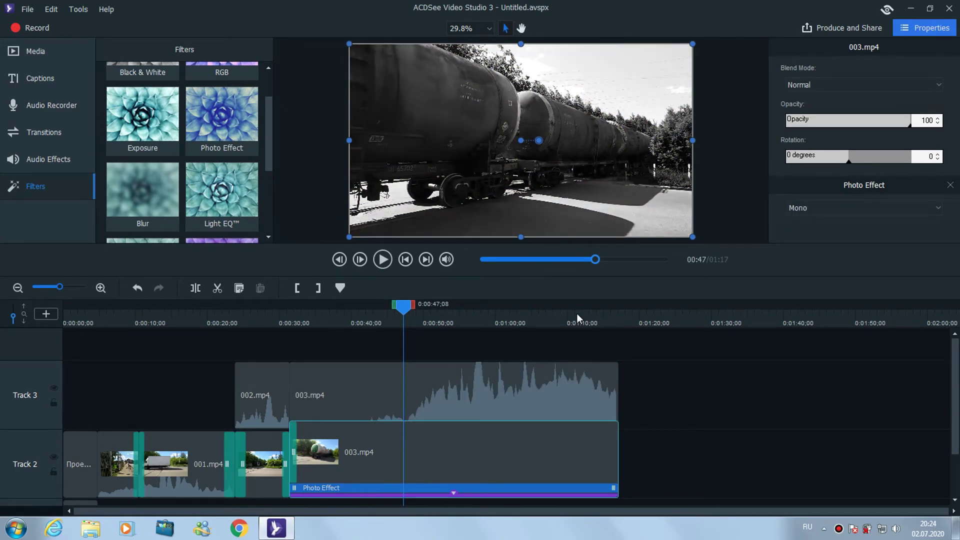
drag(404, 306, 311, 306)
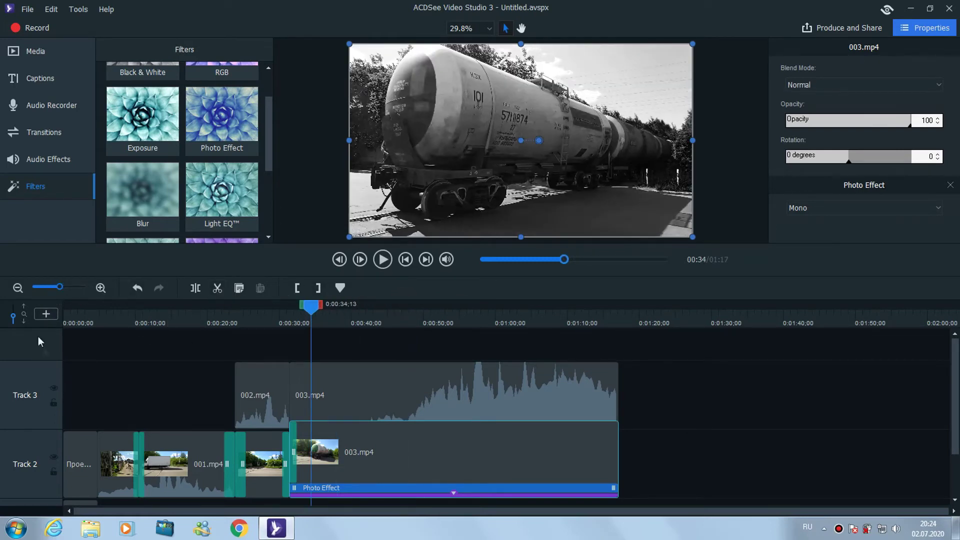
- Reduce the height of the timeline tracks and check the properties of the 001.mp4 clip on Track 2
drag(15, 321, 11, 321)
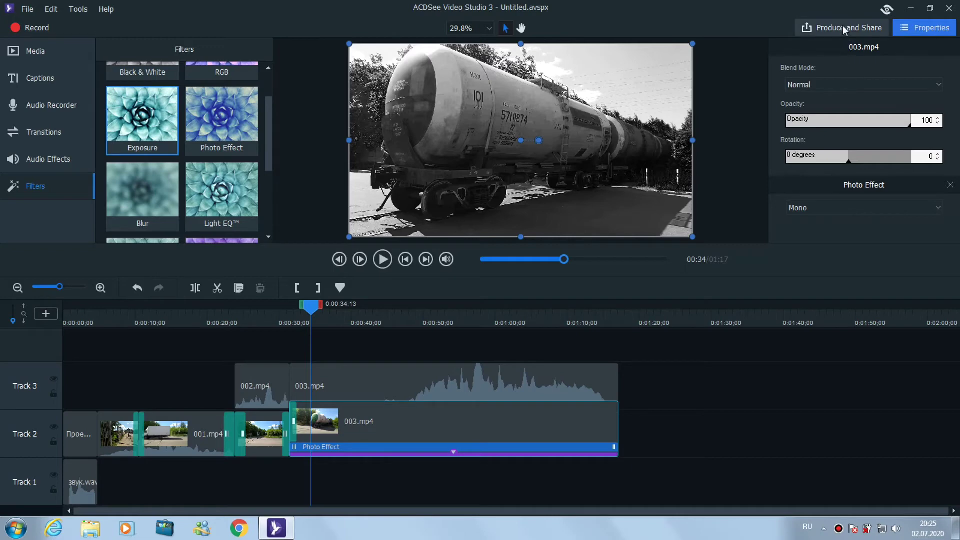
click(158, 431)
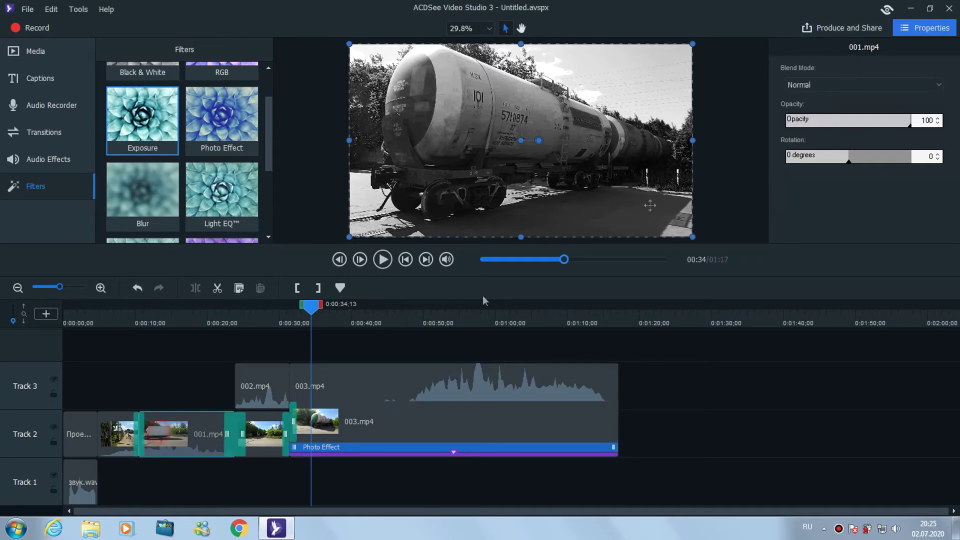
click(931, 33)
click(924, 33)
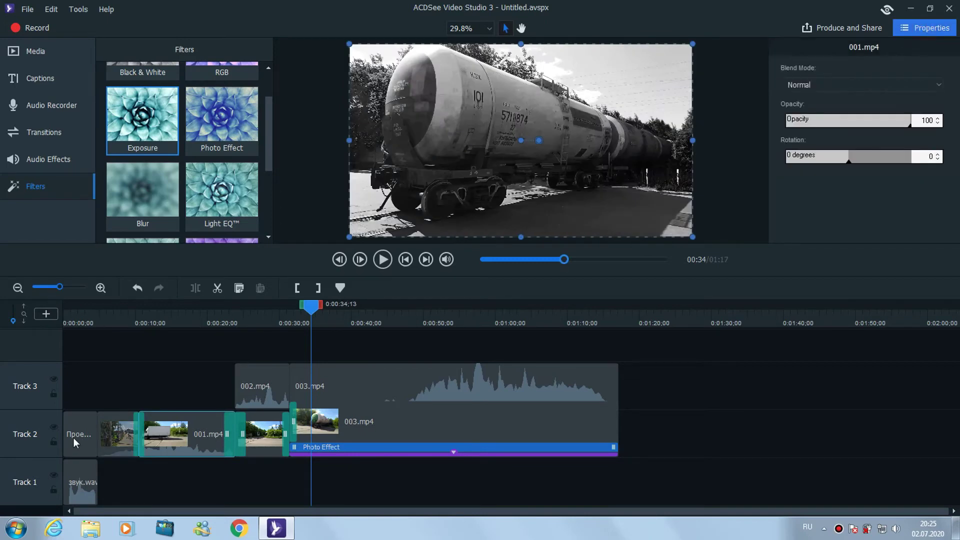
- Slightly lower the volume line of the звук.wav audio on Track 1
click(110, 438)
click(80, 439)
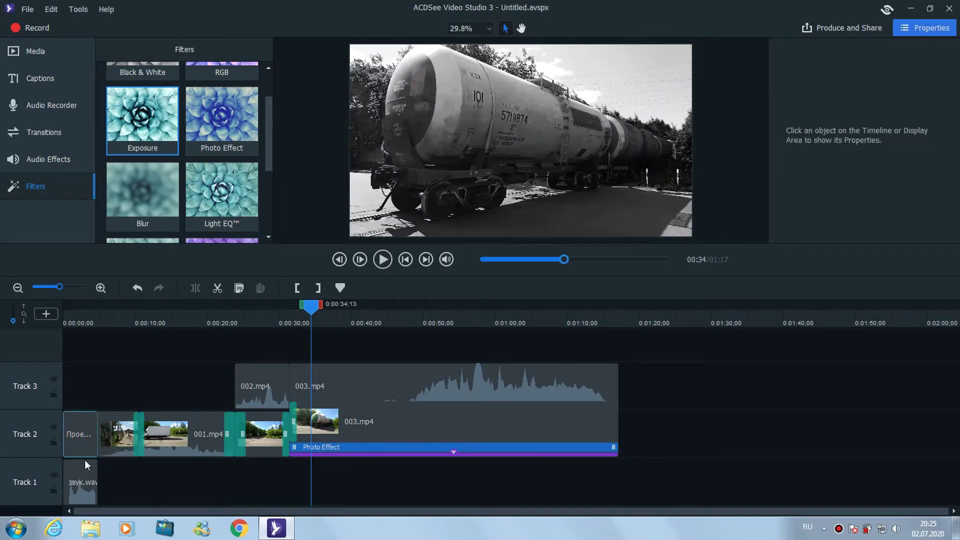
click(72, 498)
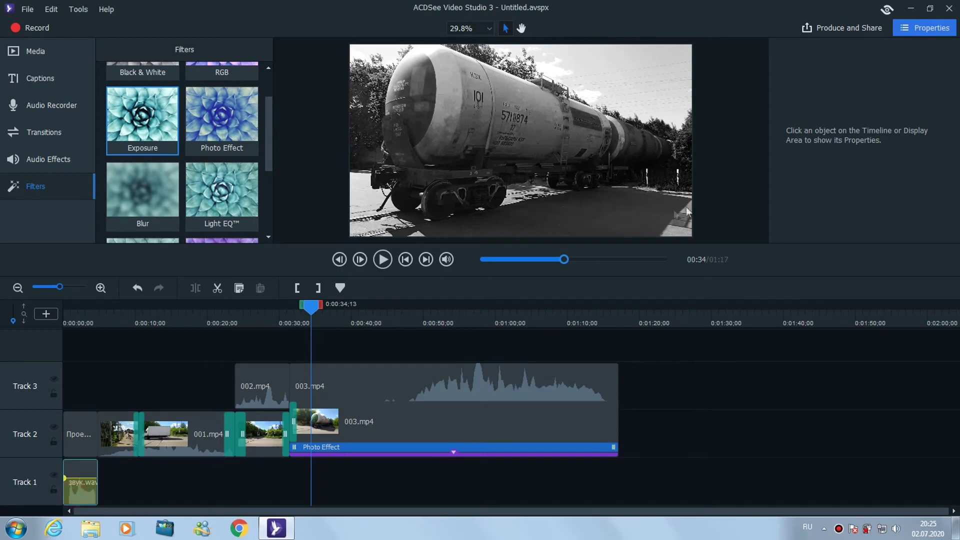
drag(77, 476, 82, 480)
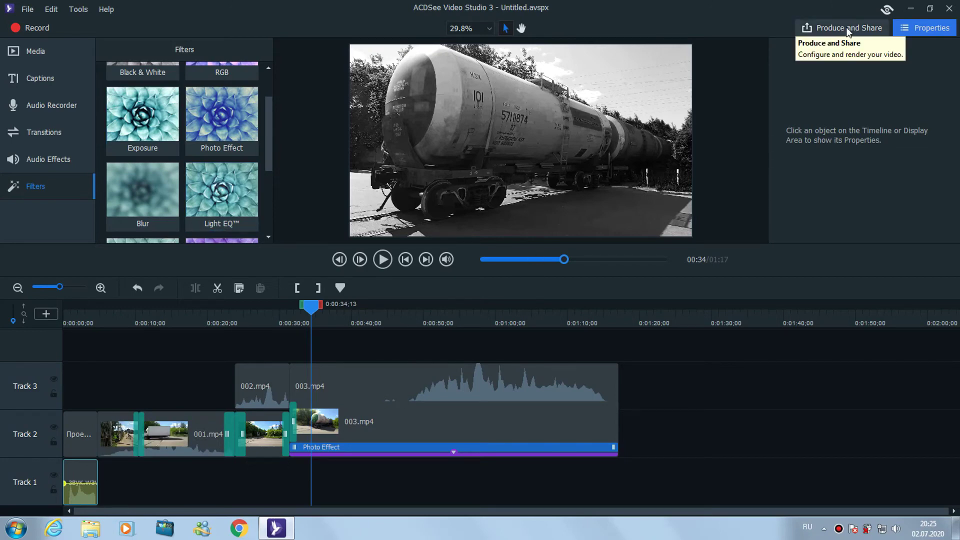
- Examine the output types offered by the Production Assistant, and close it without producing
click(844, 31)
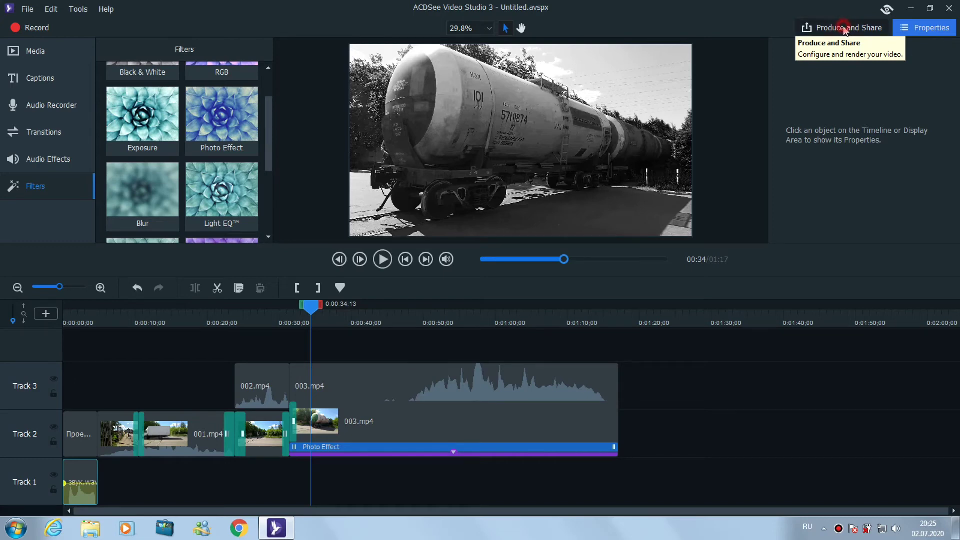
click(577, 194)
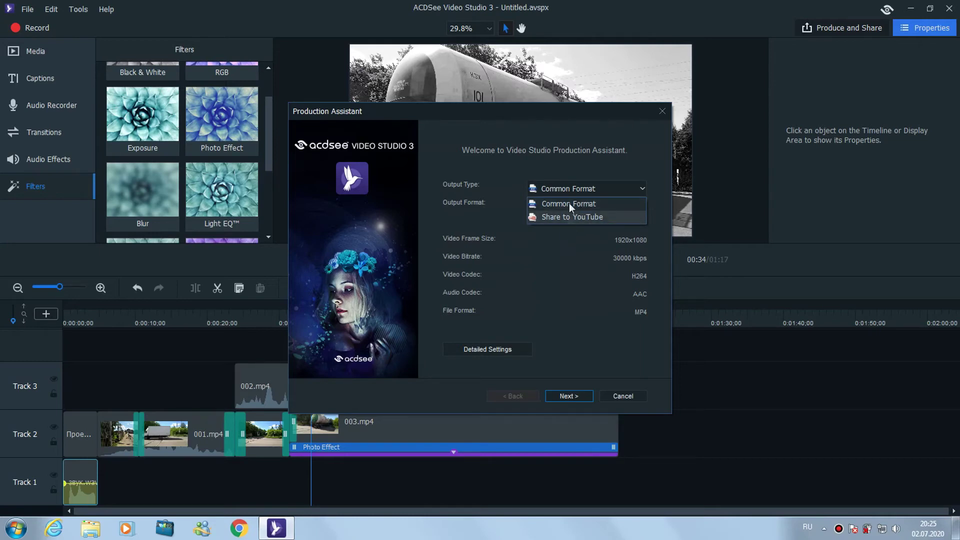
click(660, 113)
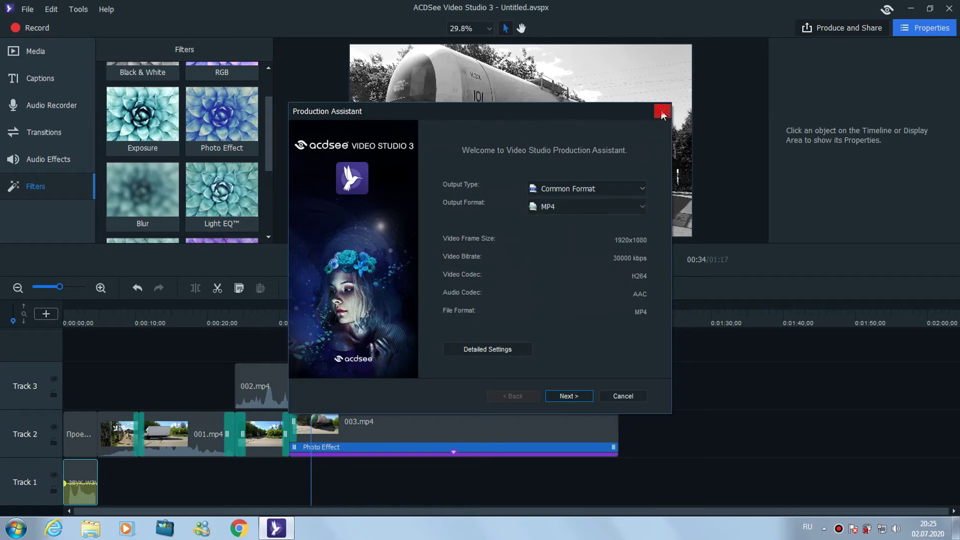
click(662, 112)
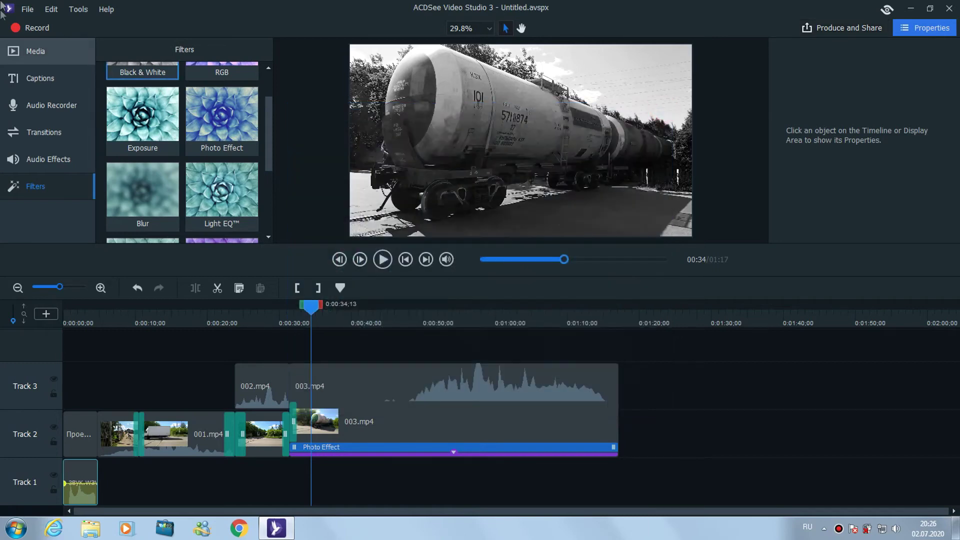
- Export the project as a zip, including all files from the Media Bin
click(28, 9)
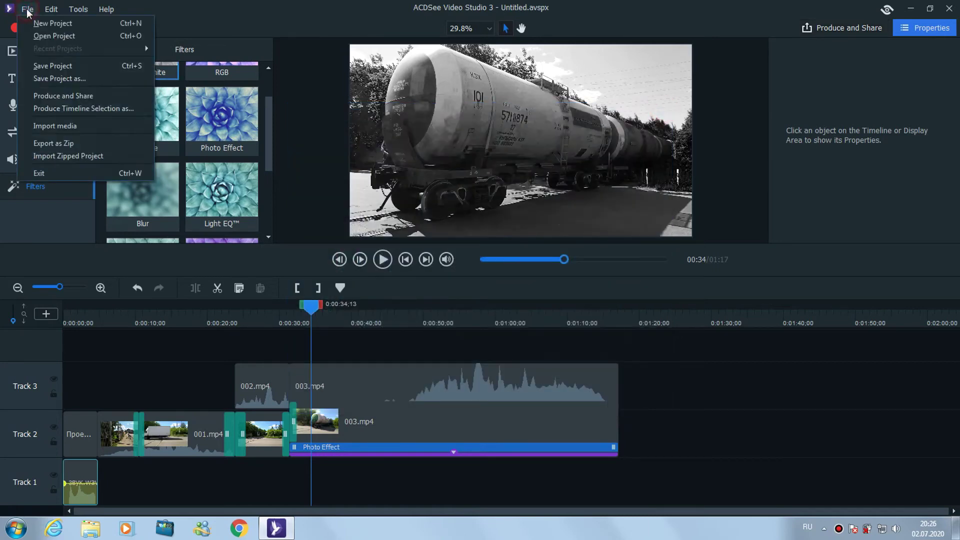
click(55, 143)
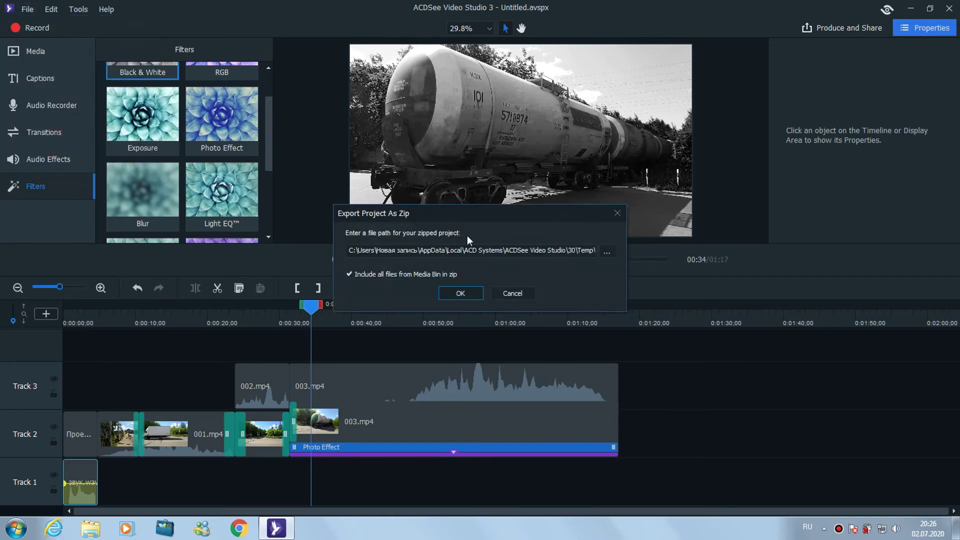
click(348, 274)
click(348, 274)
click(460, 293)
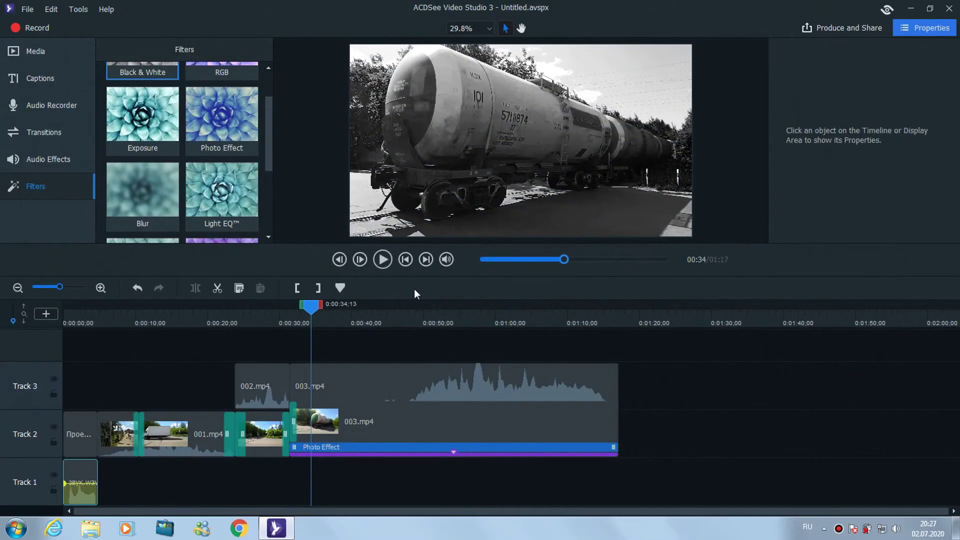
- Examine the options for importing a zipped project, and leave without importing
click(27, 9)
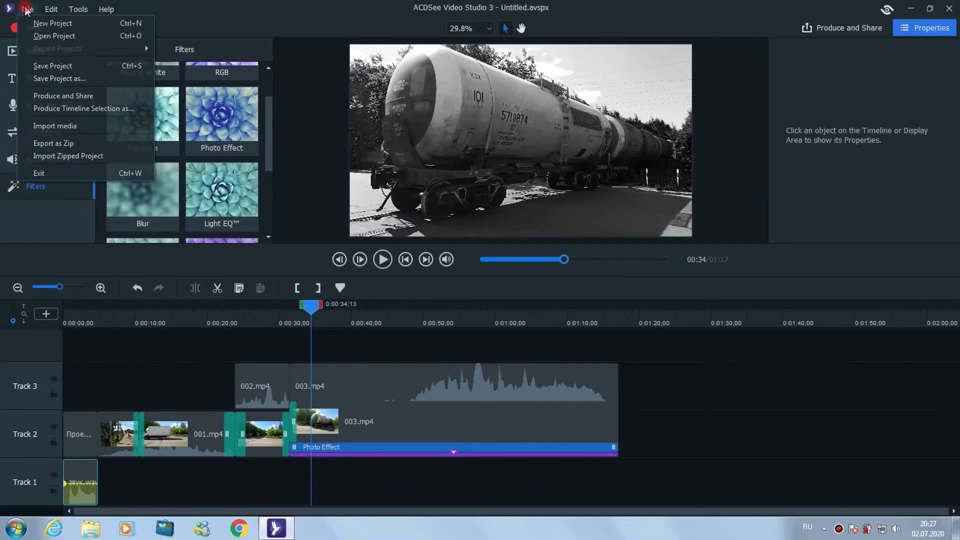
click(68, 158)
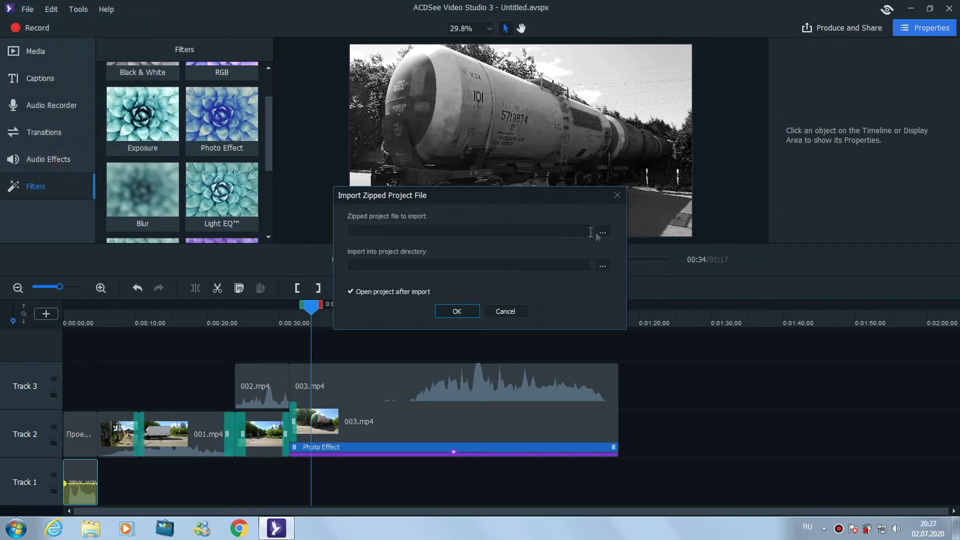
click(505, 311)
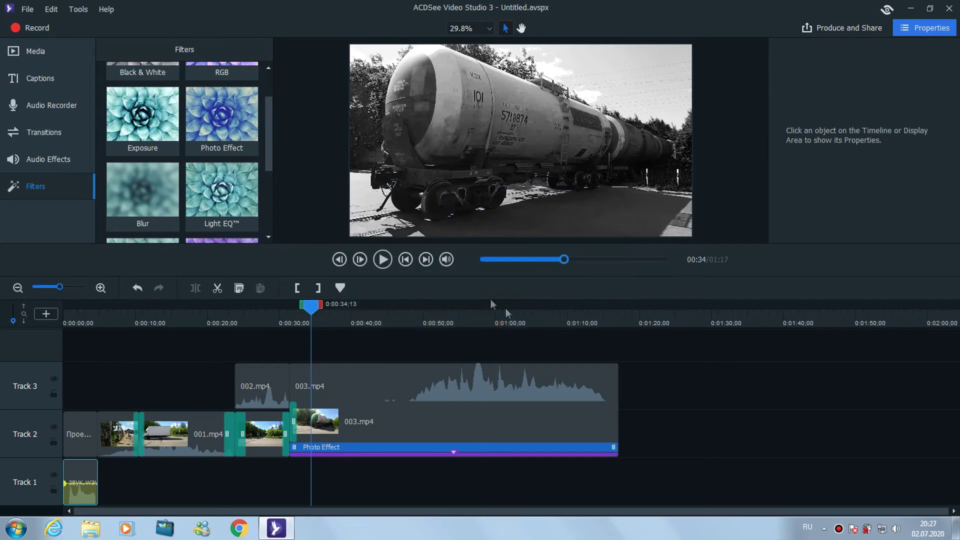
- Set the video bitrate for the MP4 production output to Medium (10000 kbps) in the detailed settings
click(842, 31)
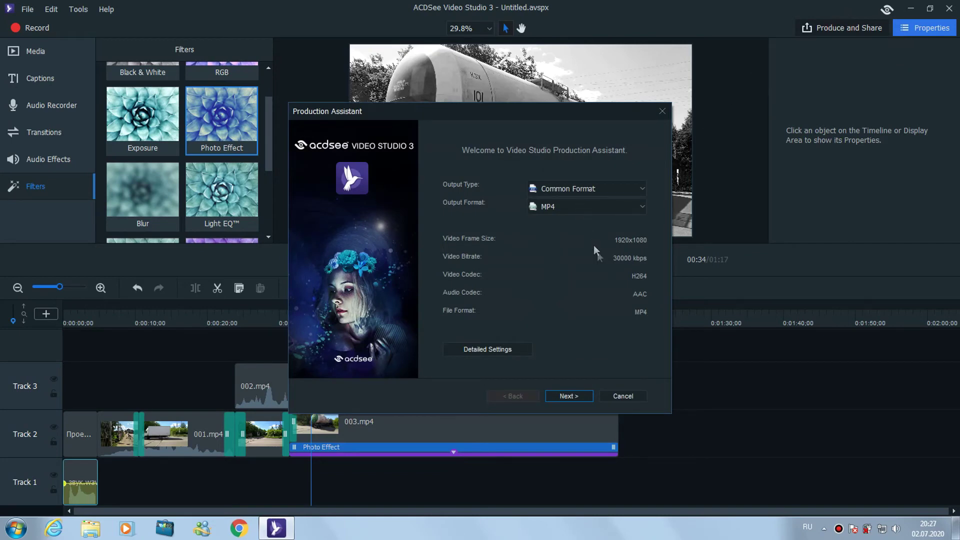
click(496, 350)
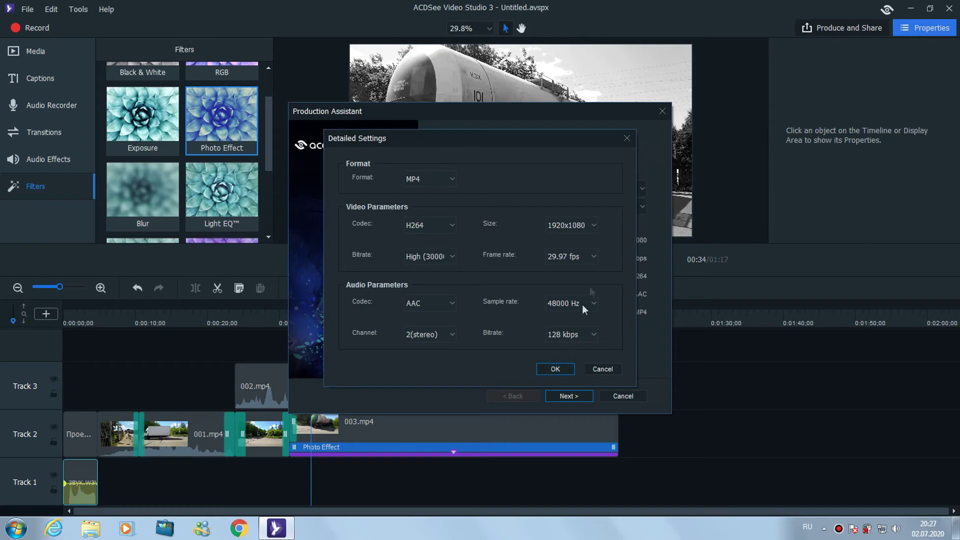
click(448, 255)
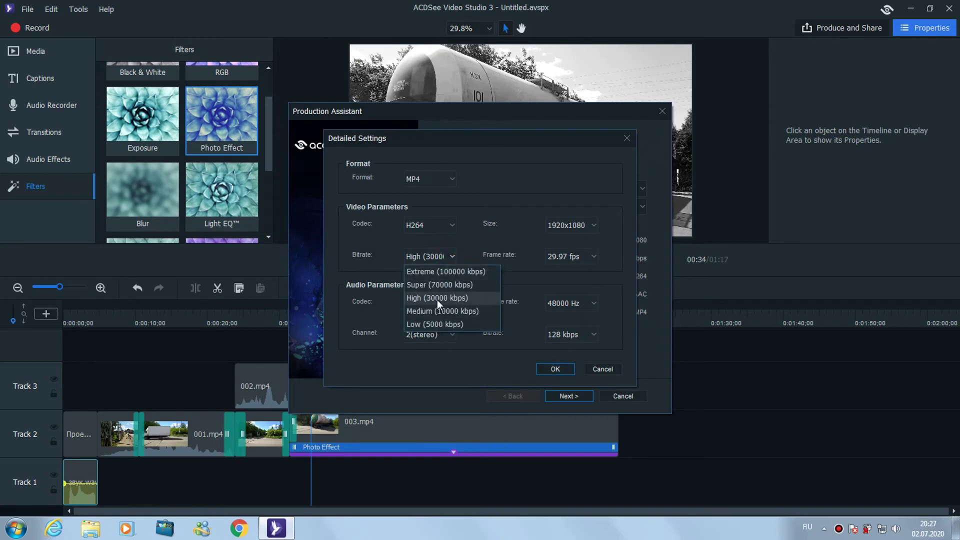
click(441, 311)
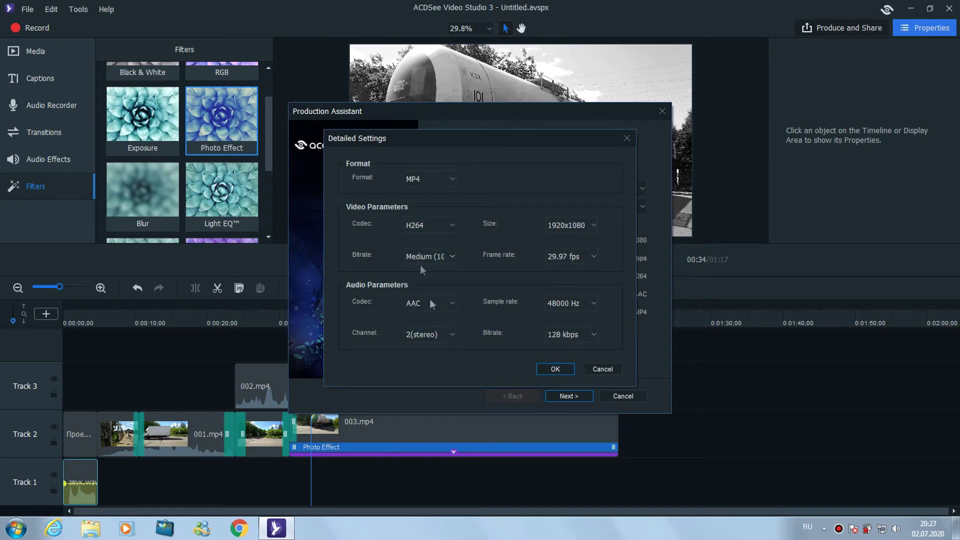
click(554, 370)
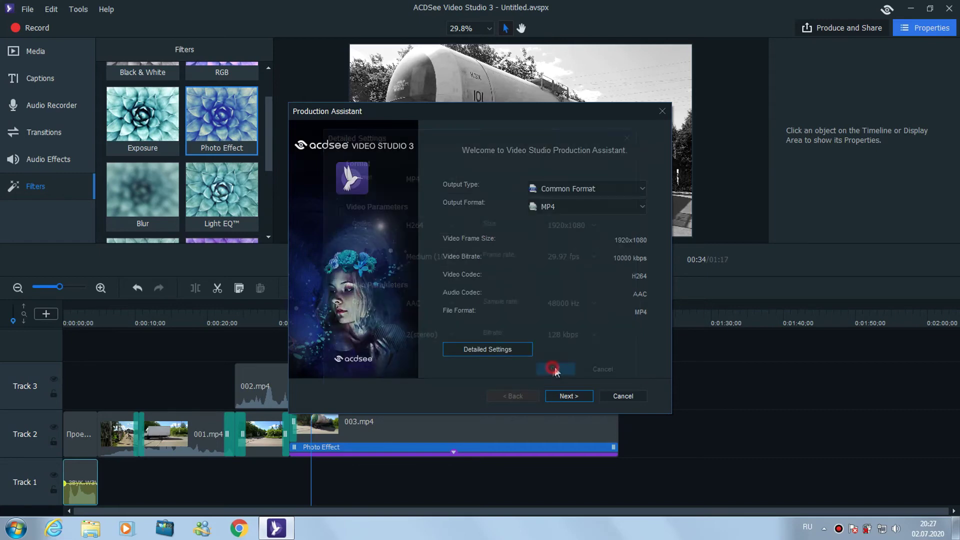
- Produce the video as Untitled.mp4 in D:\Xilisoft_converted, overwriting the existing file
click(571, 394)
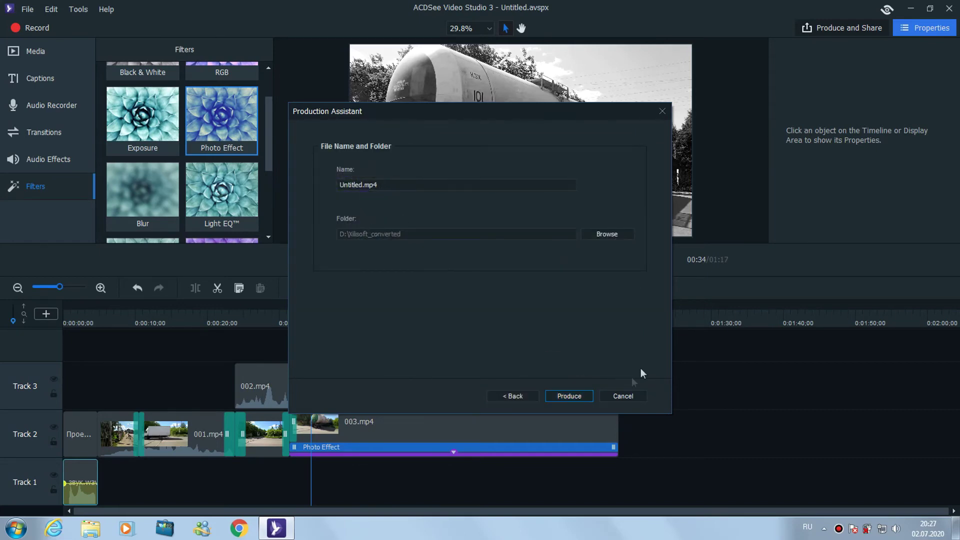
click(569, 396)
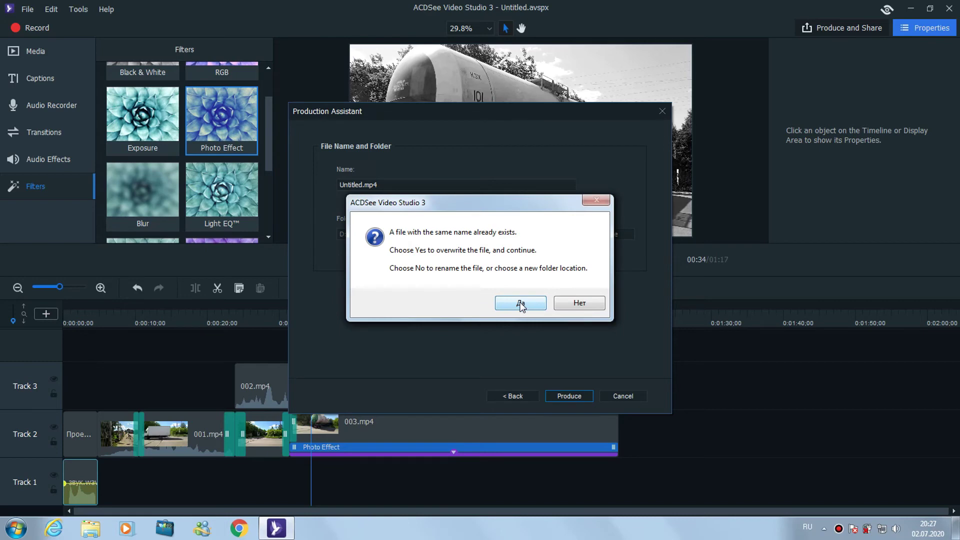
click(519, 303)
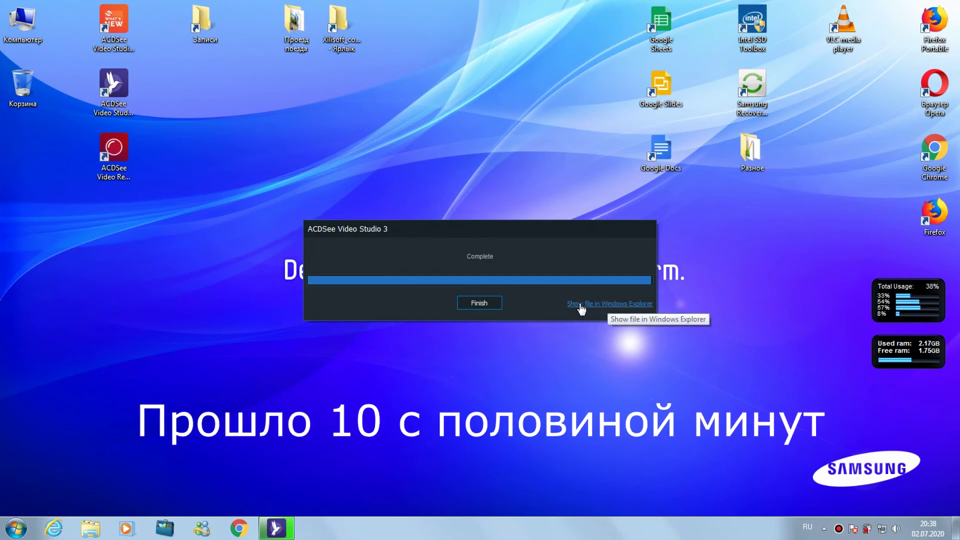
- Show the produced Untitled video in Windows Explorer and play it full screen
click(619, 305)
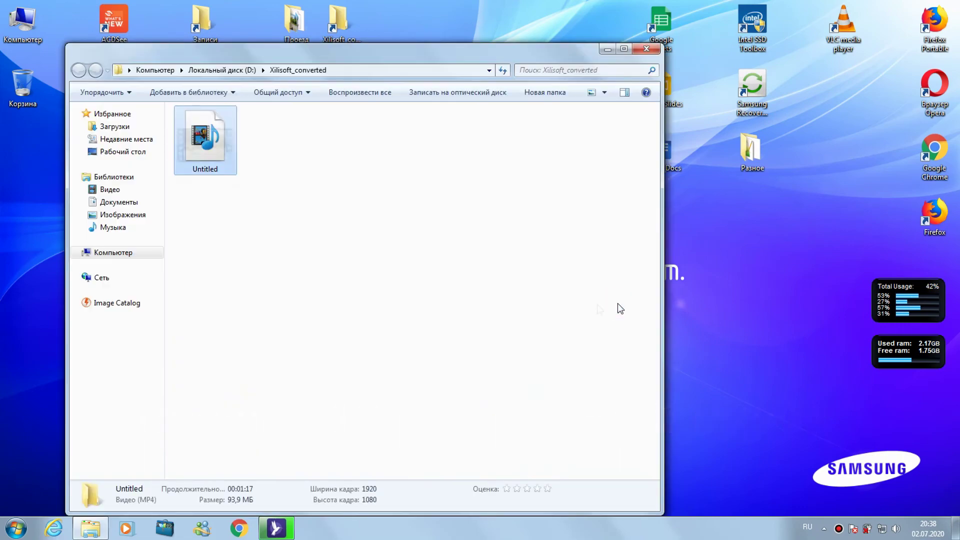
drag(337, 57, 290, 20)
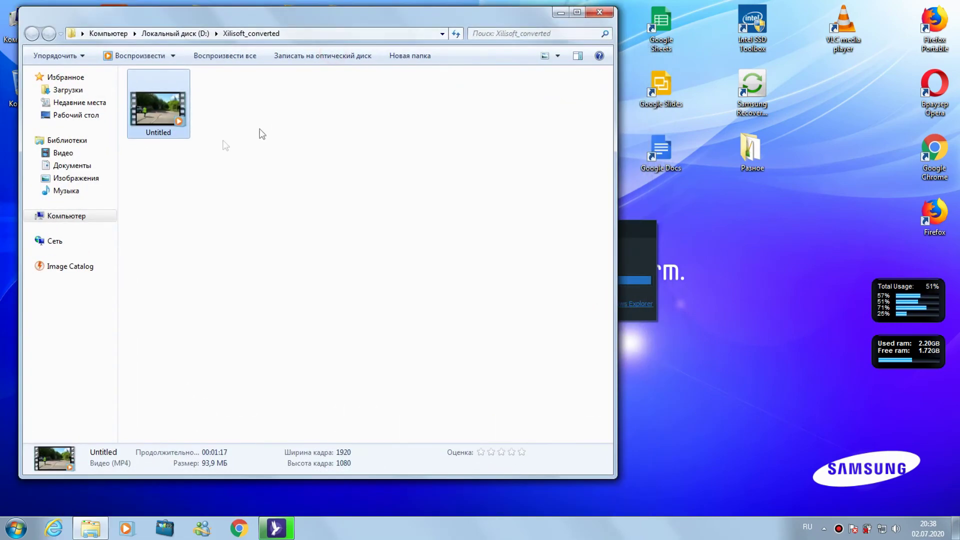
double_click(160, 113)
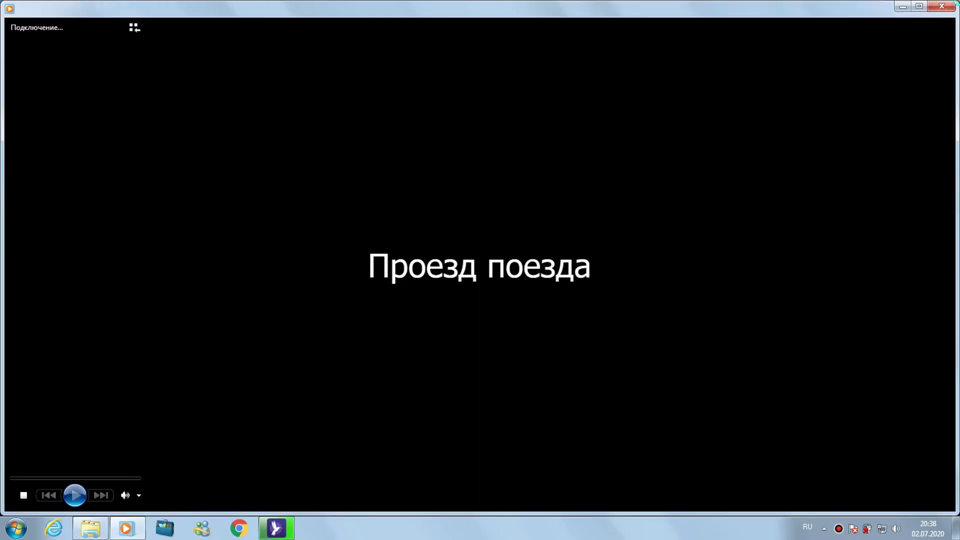
double_click(688, 147)
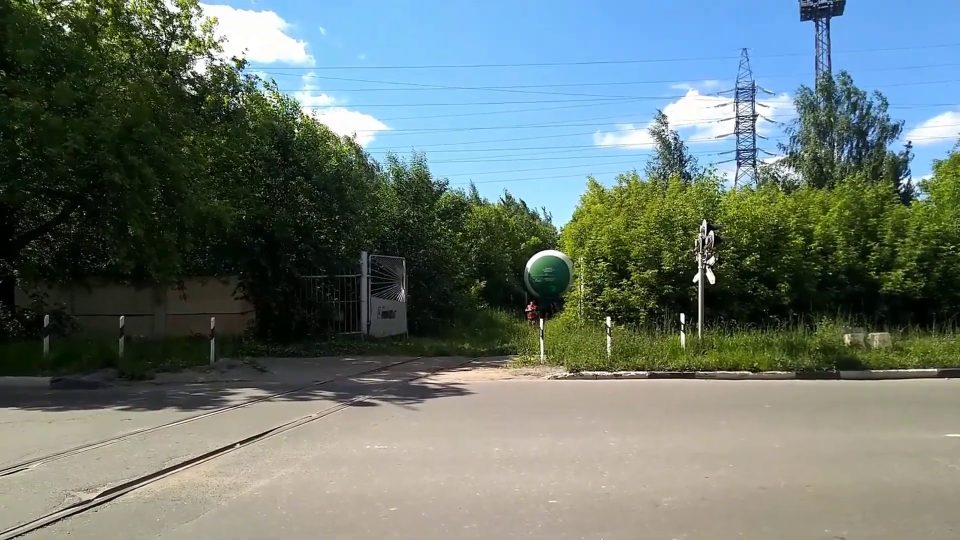
- Skip the full-screen playback towards the end of the Untitled video, and finish the completed production in ACDSee Video Studio 3
mouse_move(755, 203)
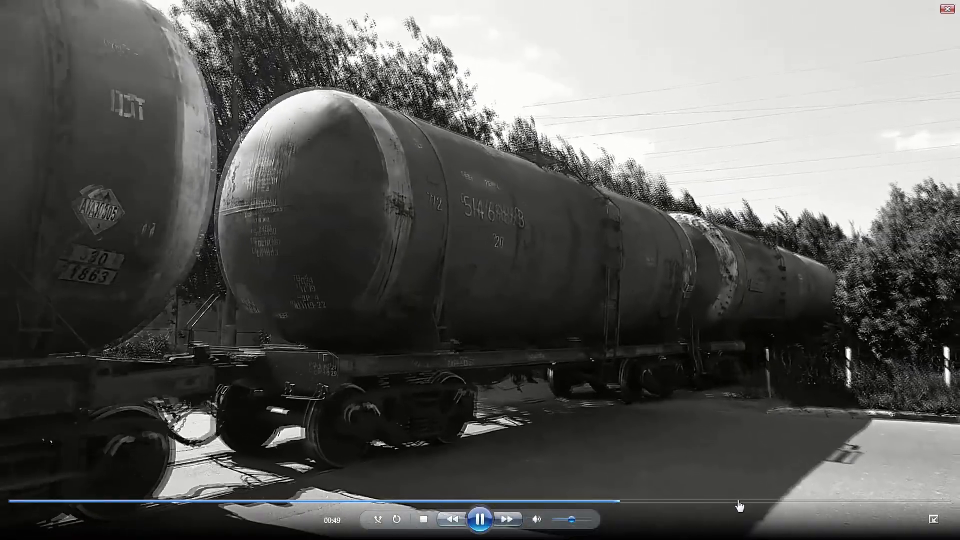
click(736, 501)
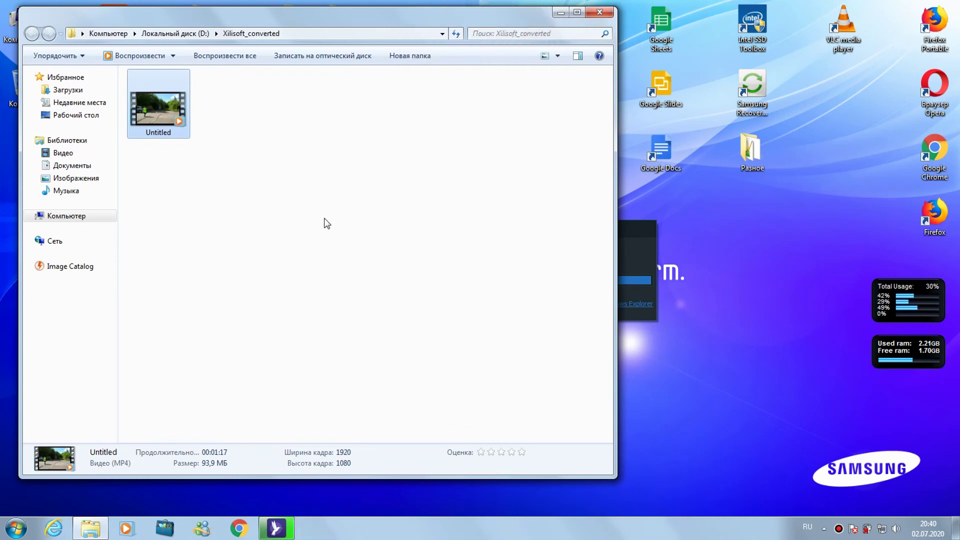
click(641, 229)
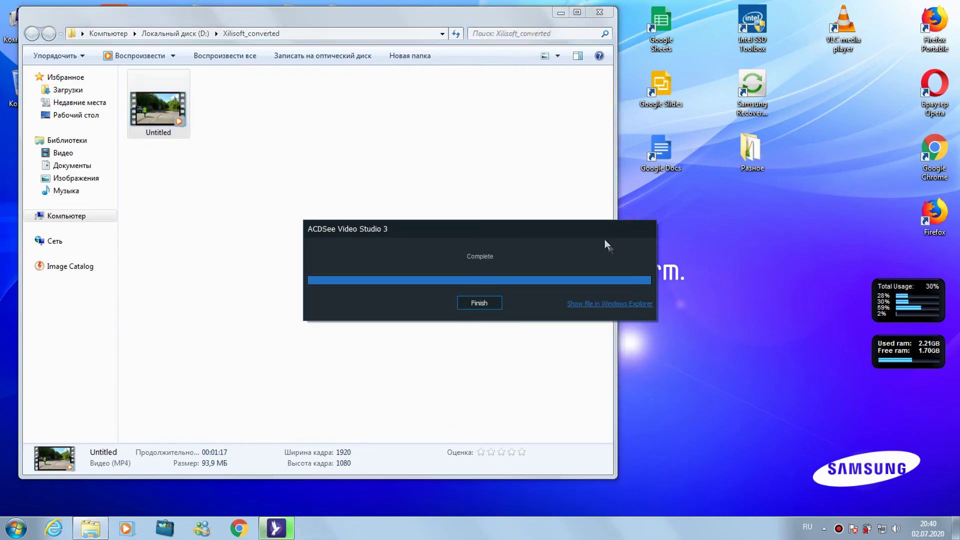
click(482, 301)
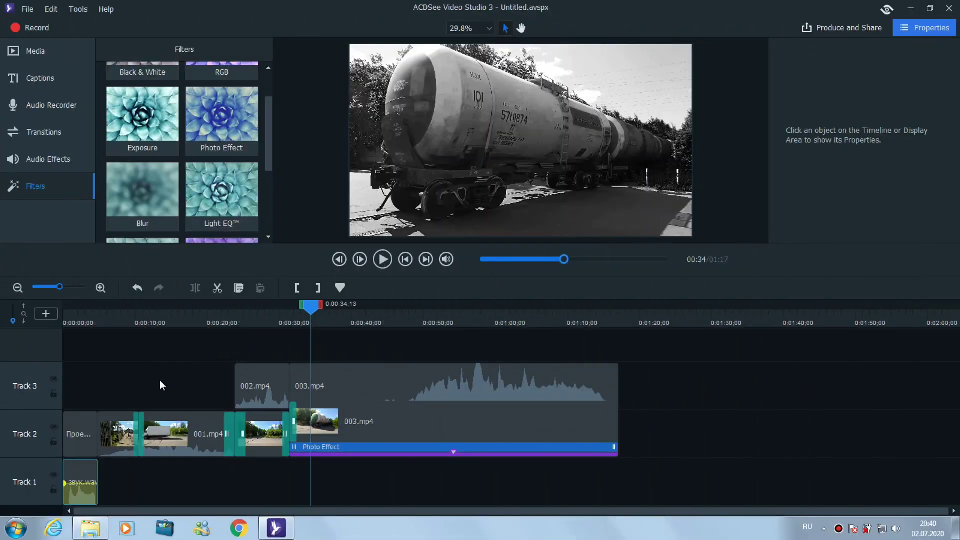
click(175, 433)
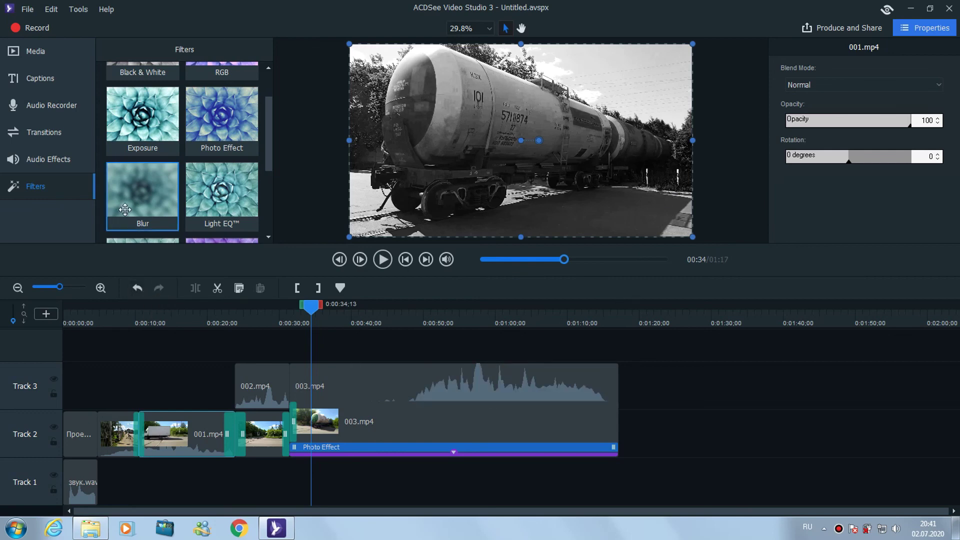
click(23, 9)
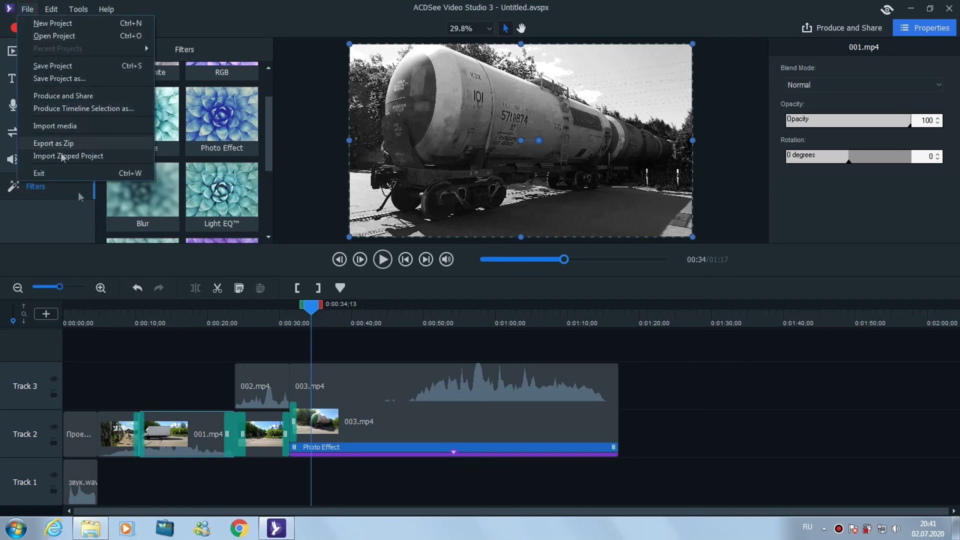
click(450, 346)
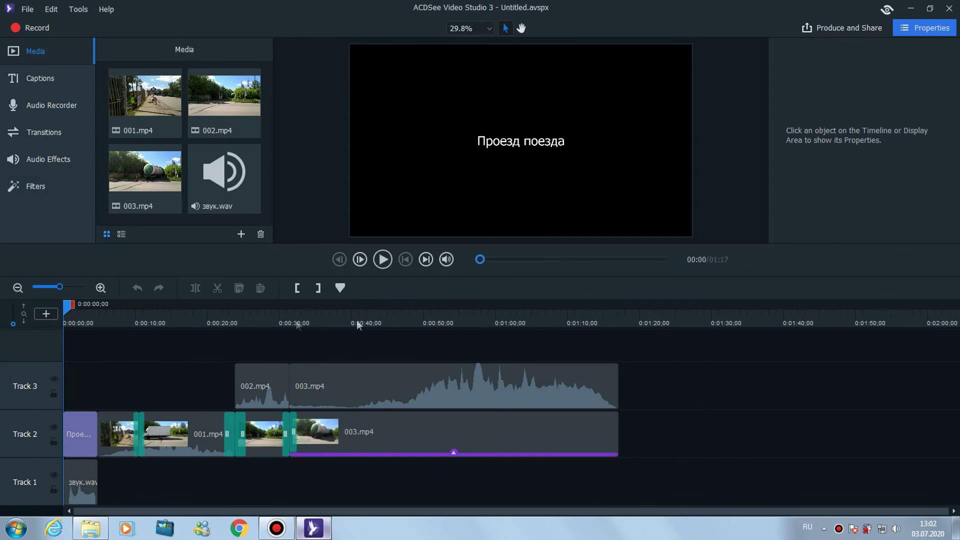
mouse_move(305, 446)
mouse_move(60, 289)
mouse_down()
mouse_move(20, 289)
mouse_move(61, 289)
mouse_up()
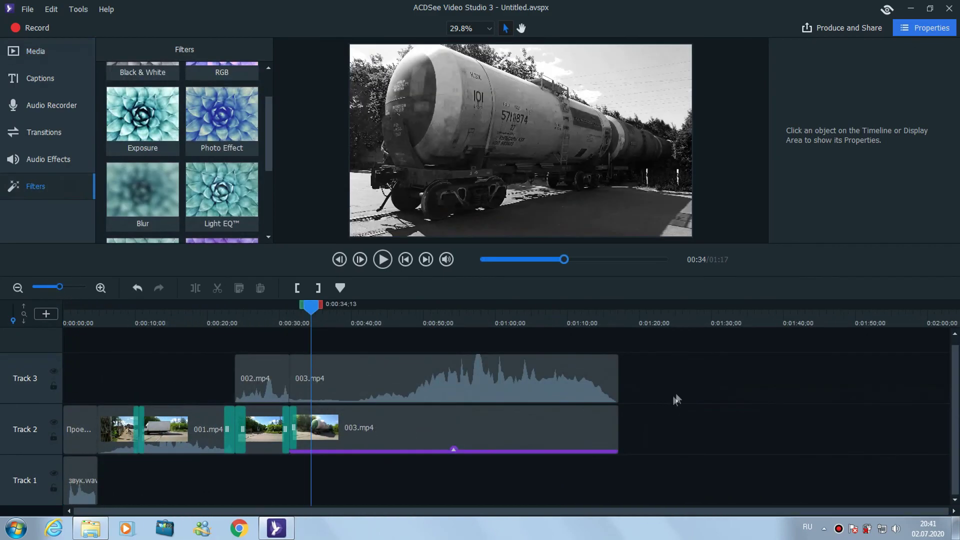